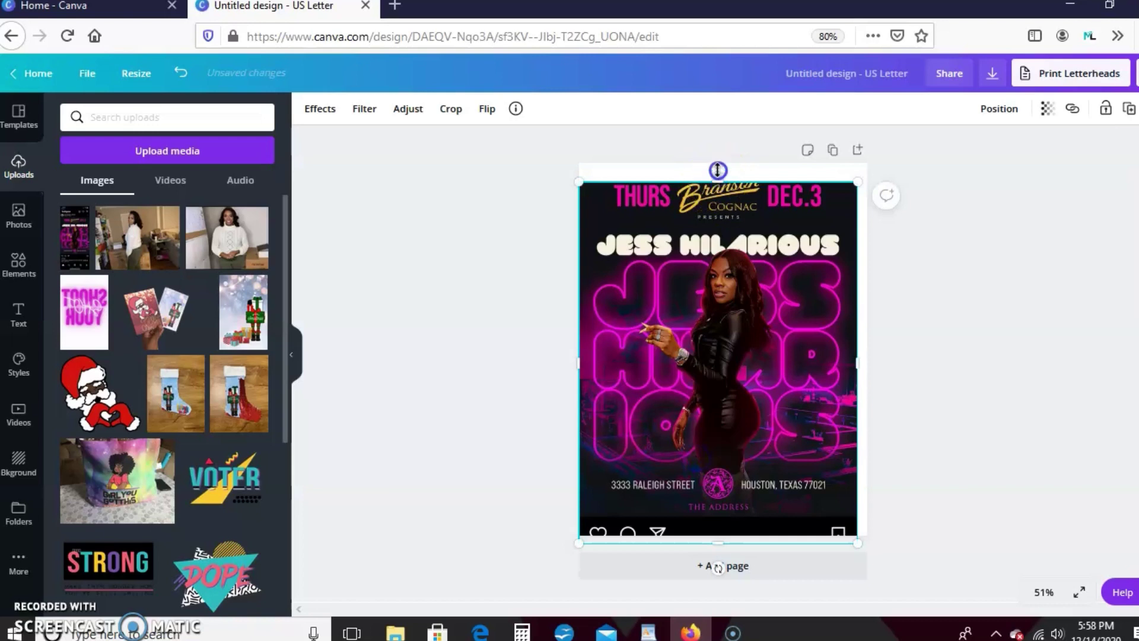
Step: Reposition the reference flyer image on page 1 and add a blank second page to the design
drag(749, 268, 747, 276)
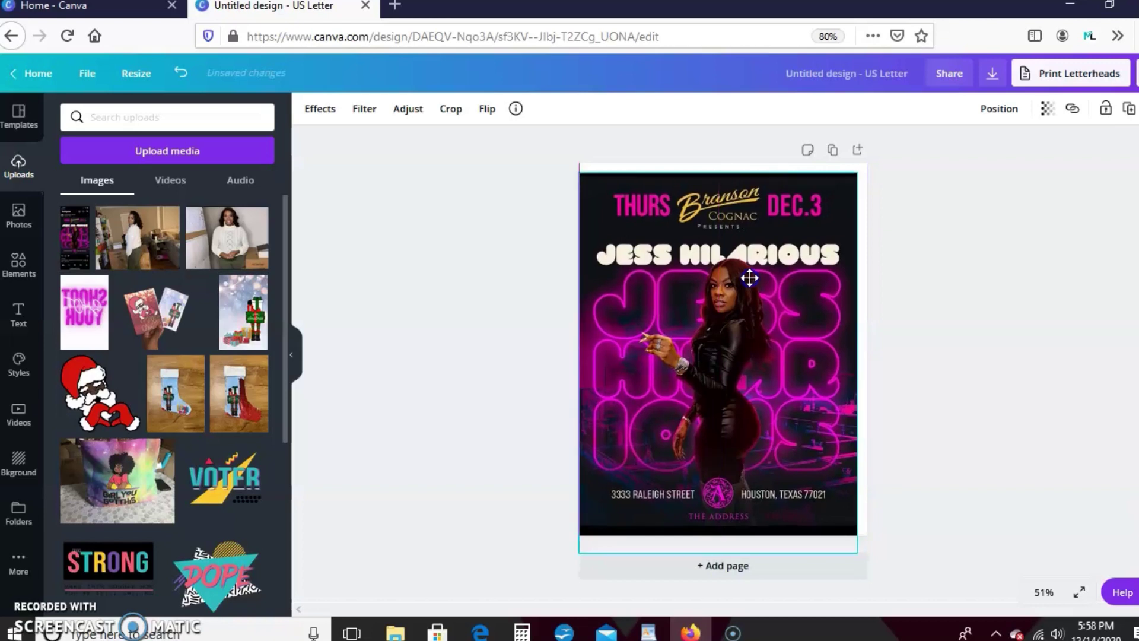
click(786, 574)
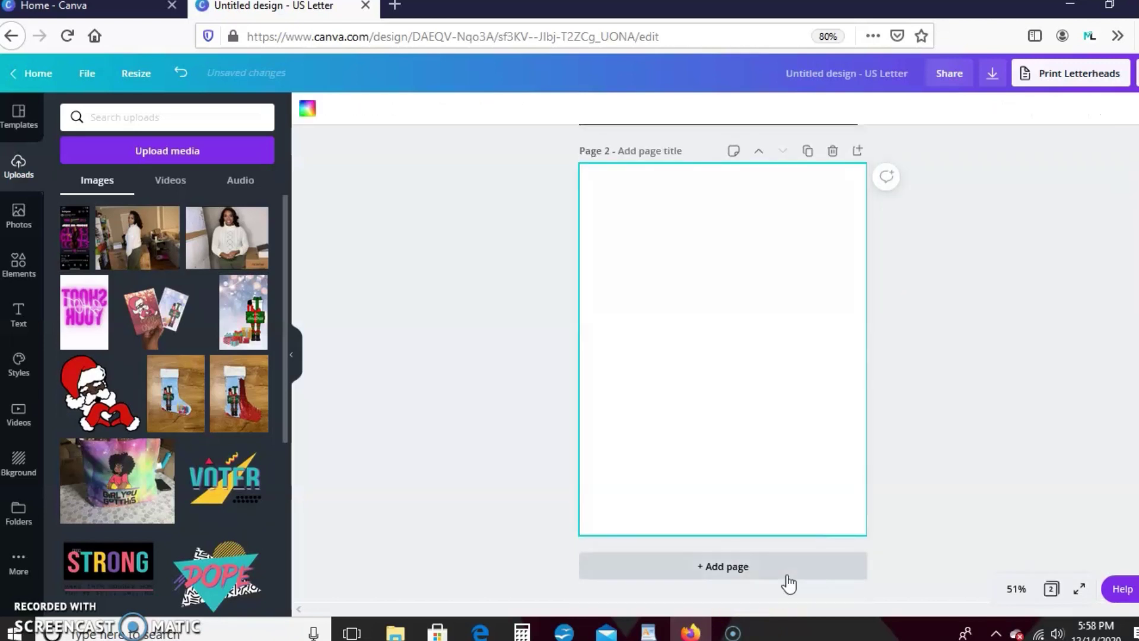
click(823, 389)
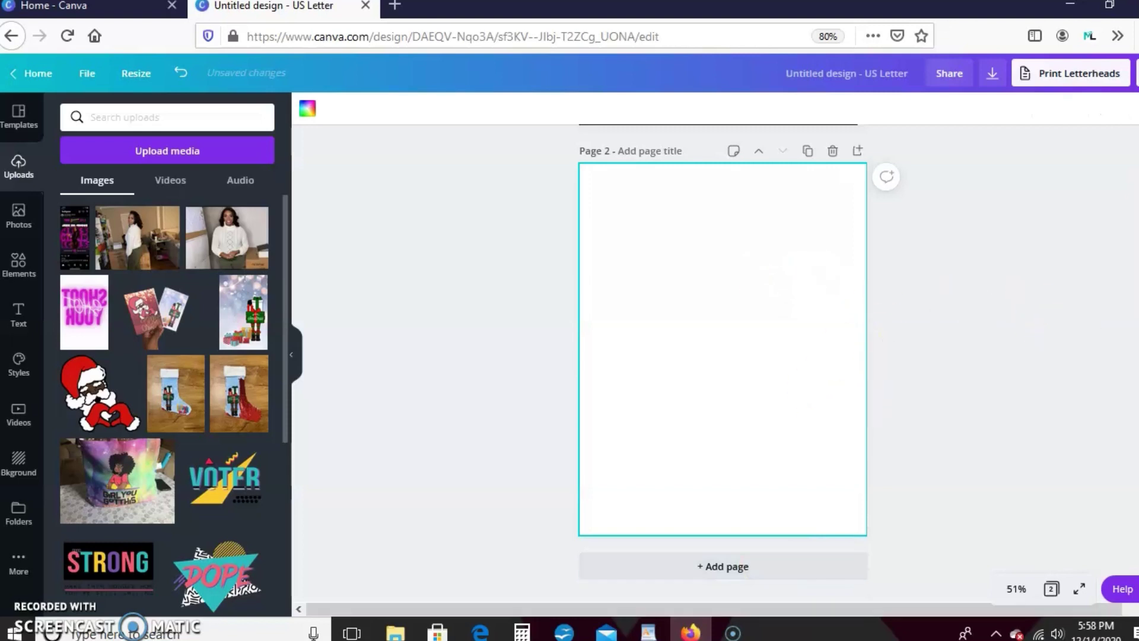
Step: Look through the recently used stock photos, clear that filter and search the photo library for "lounge"
scroll(723, 355, up, 4)
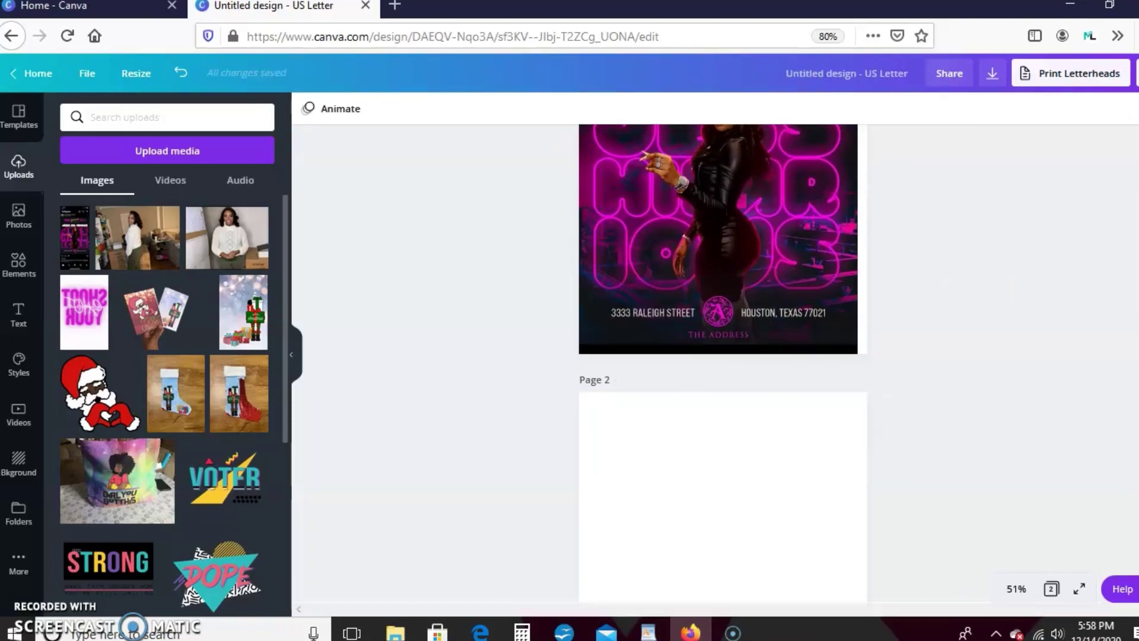
scroll(722, 356, up, 3)
click(636, 353)
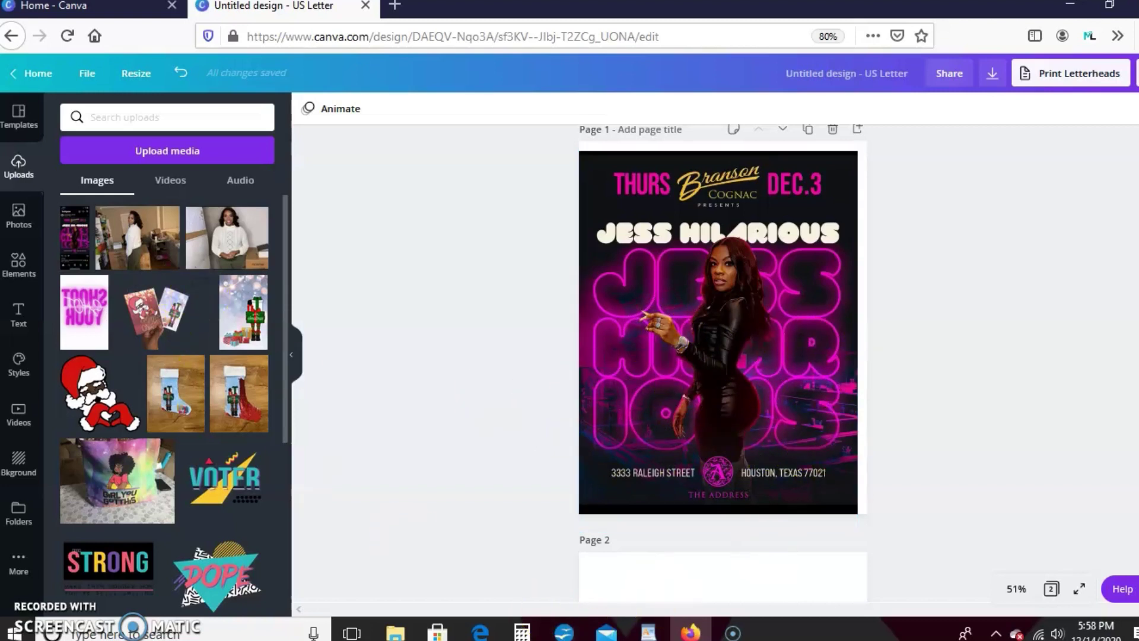
scroll(722, 415, down, 4)
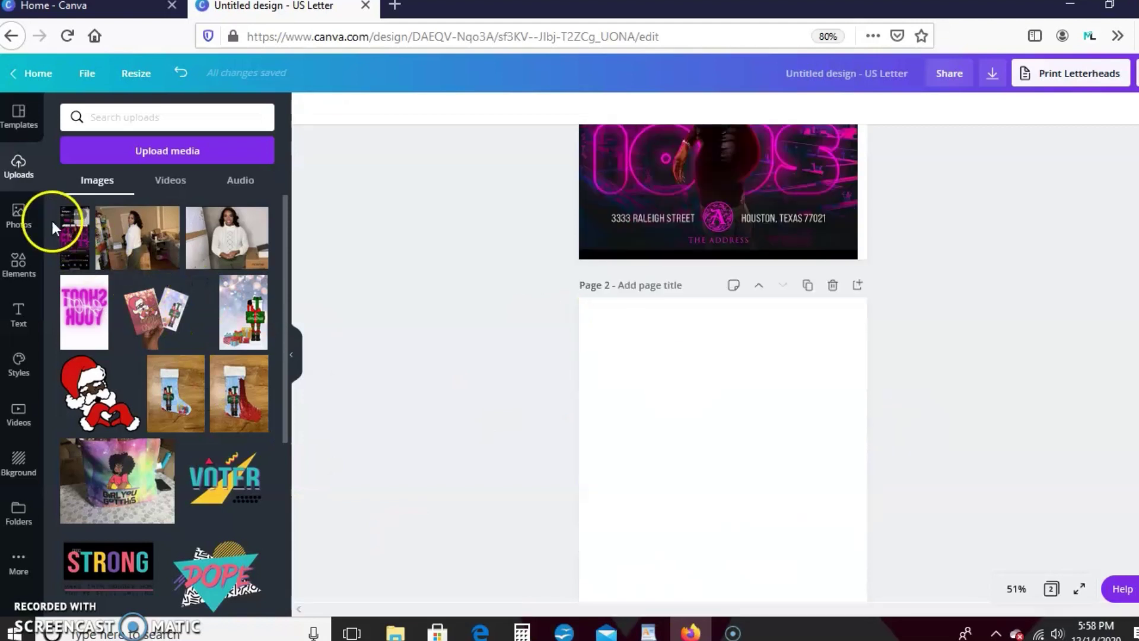
click(29, 223)
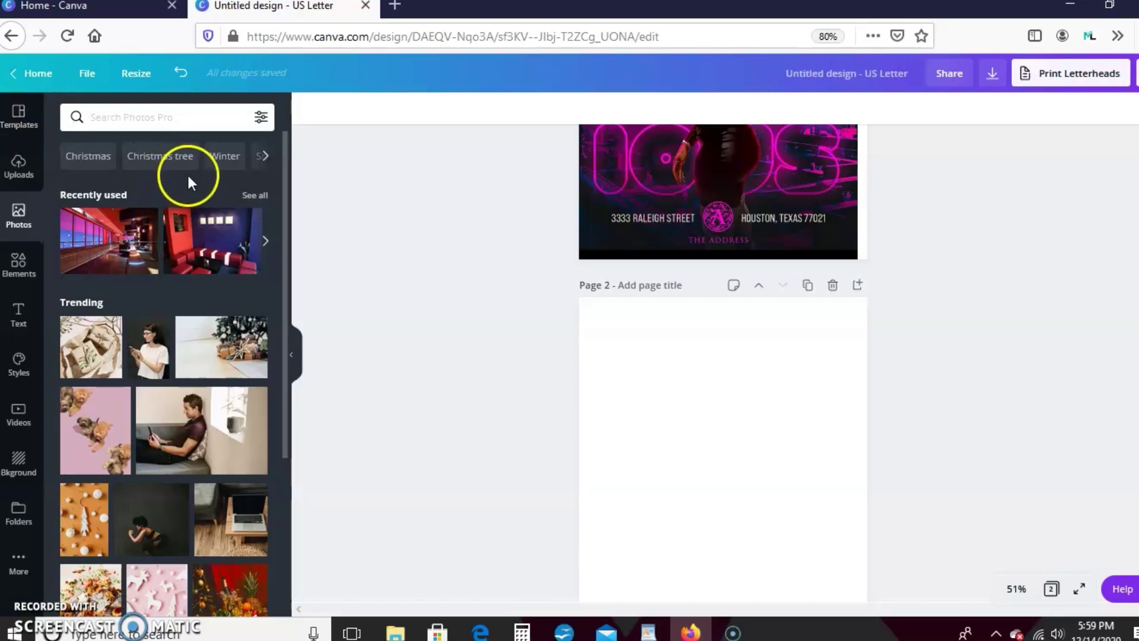
click(257, 195)
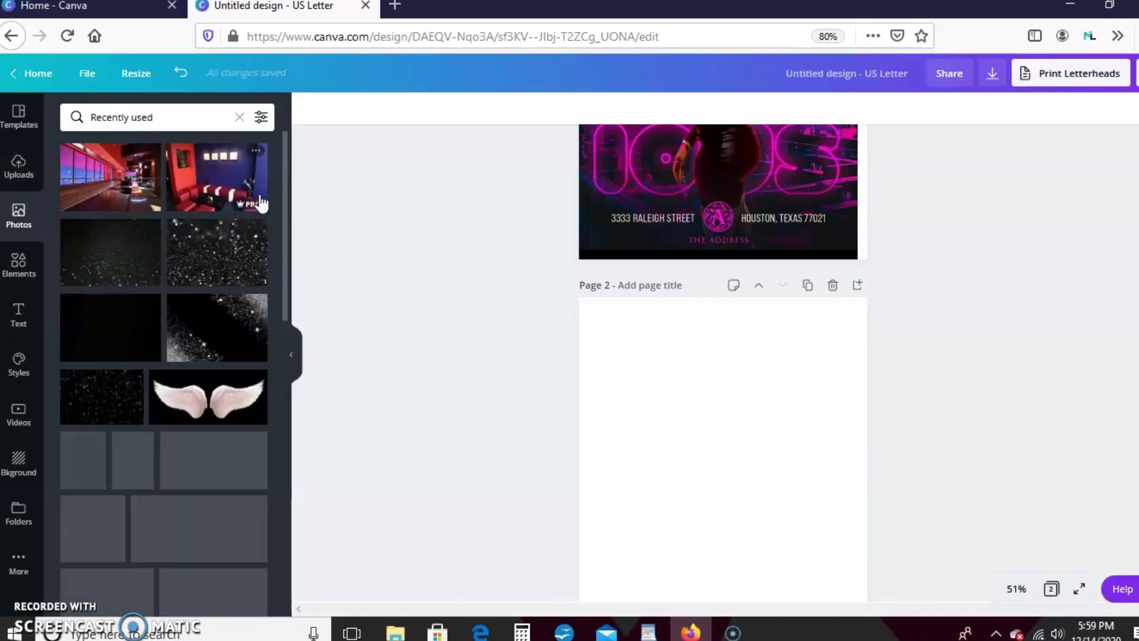
click(187, 126)
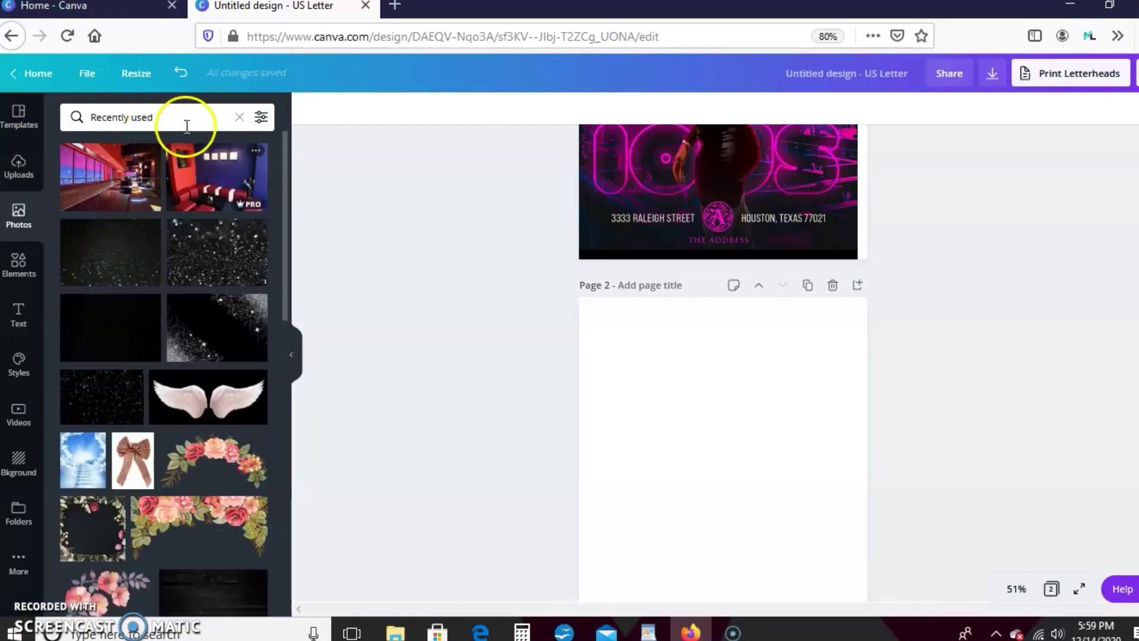
click(238, 117)
click(142, 116)
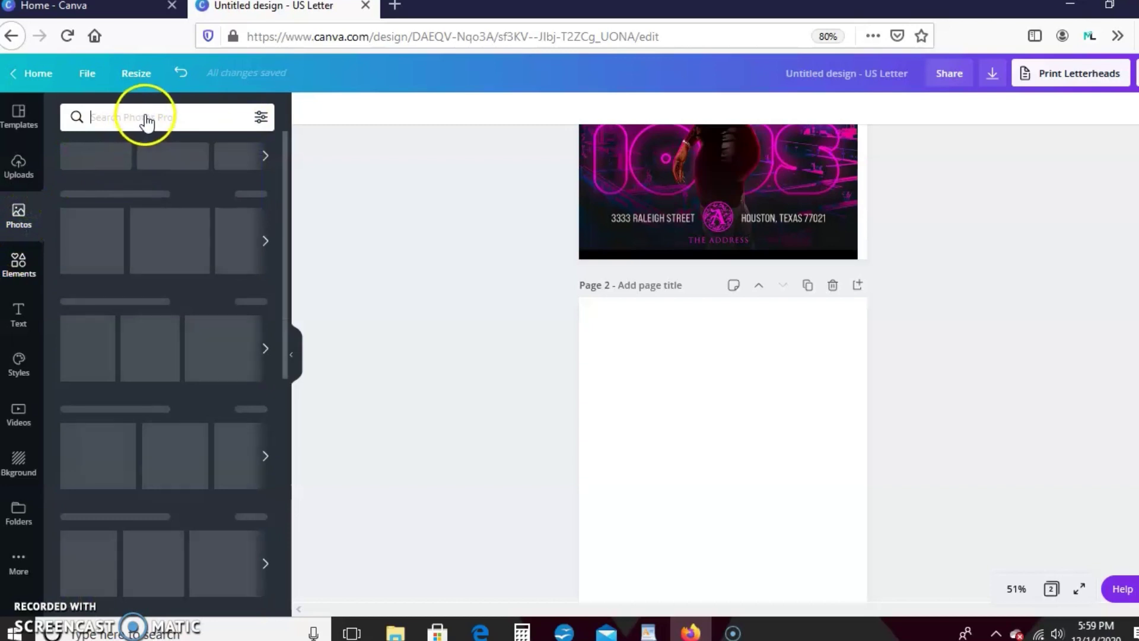
text(lounge)
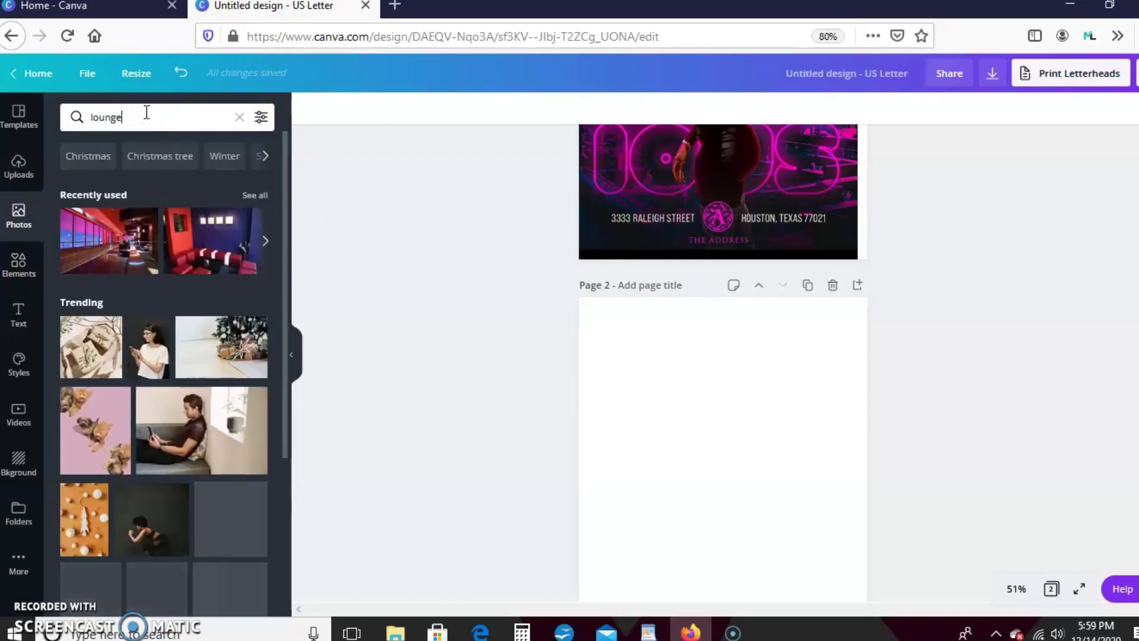
key(Return)
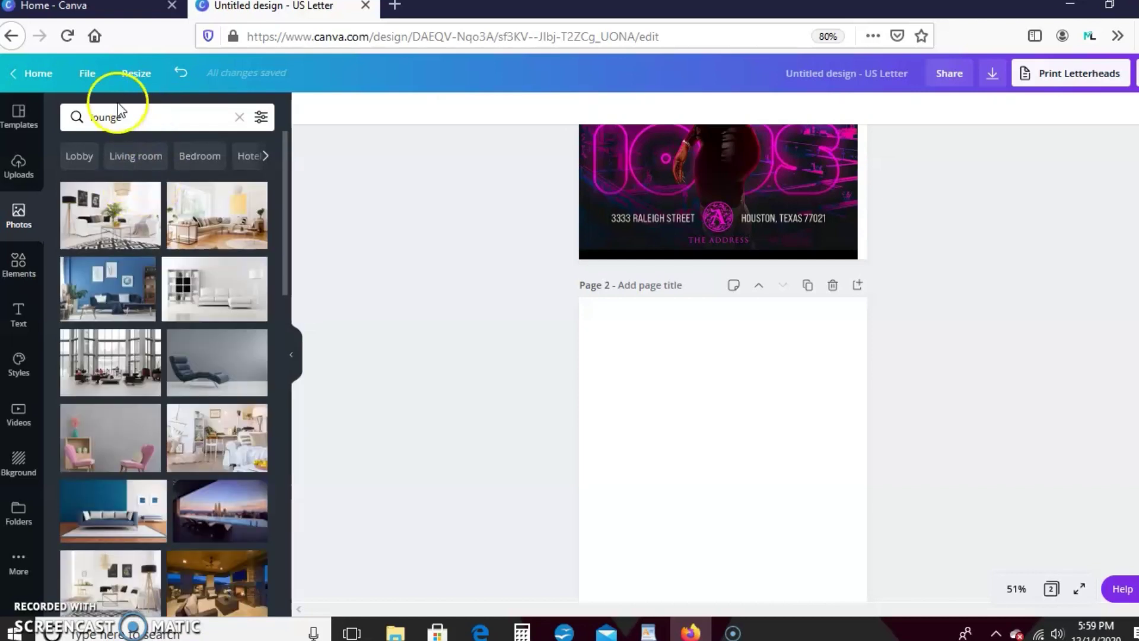
Step: Refine the photo search to "bar lounge"
click(93, 117)
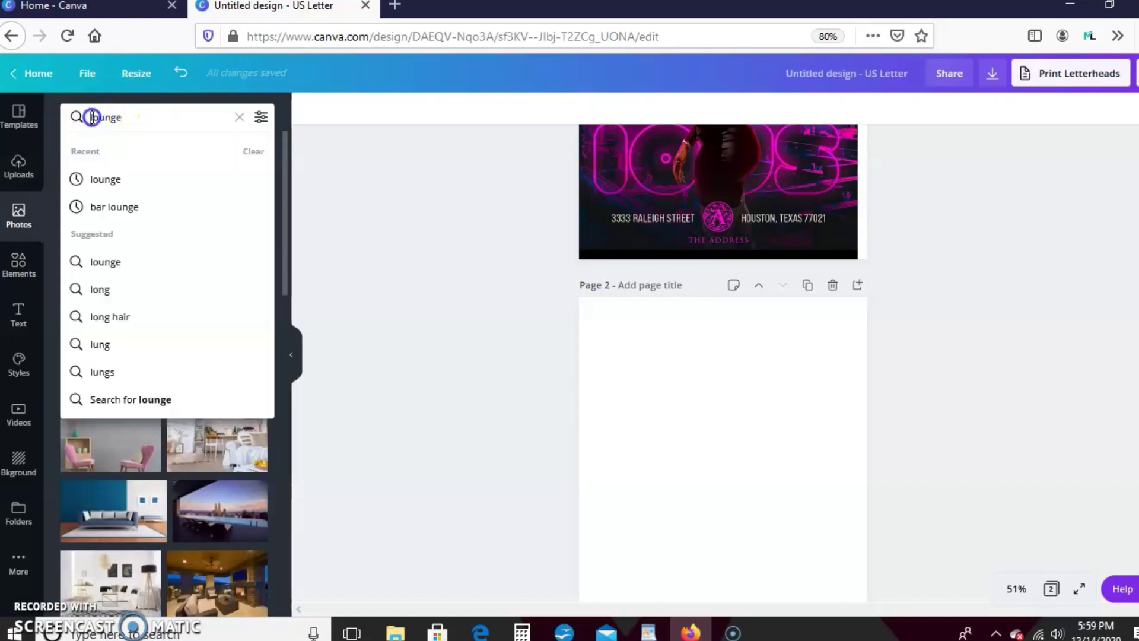
text(bar)
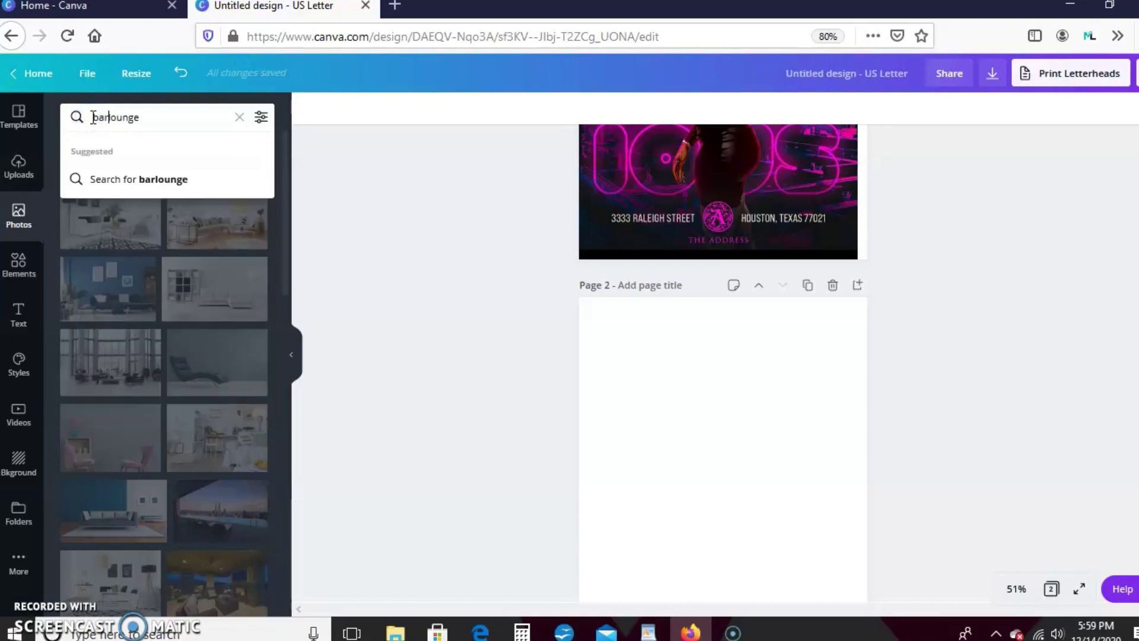
key(Return)
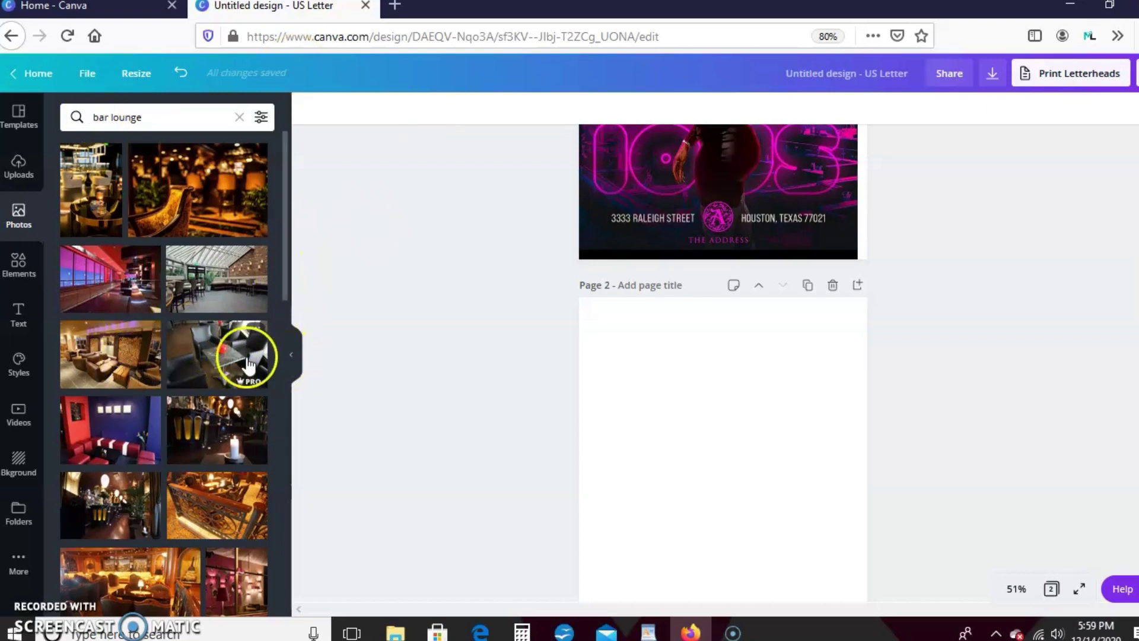
Step: Add the red and purple lit lounge photo with large windows to page 2 and set it as the page background
click(115, 293)
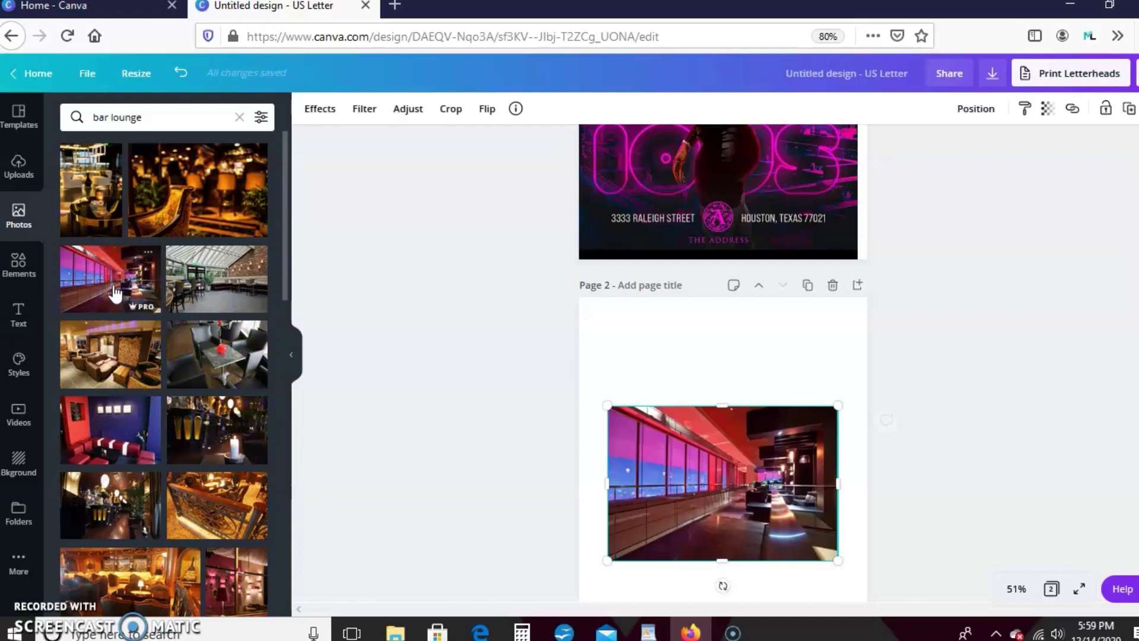
scroll(722, 475, down, 2)
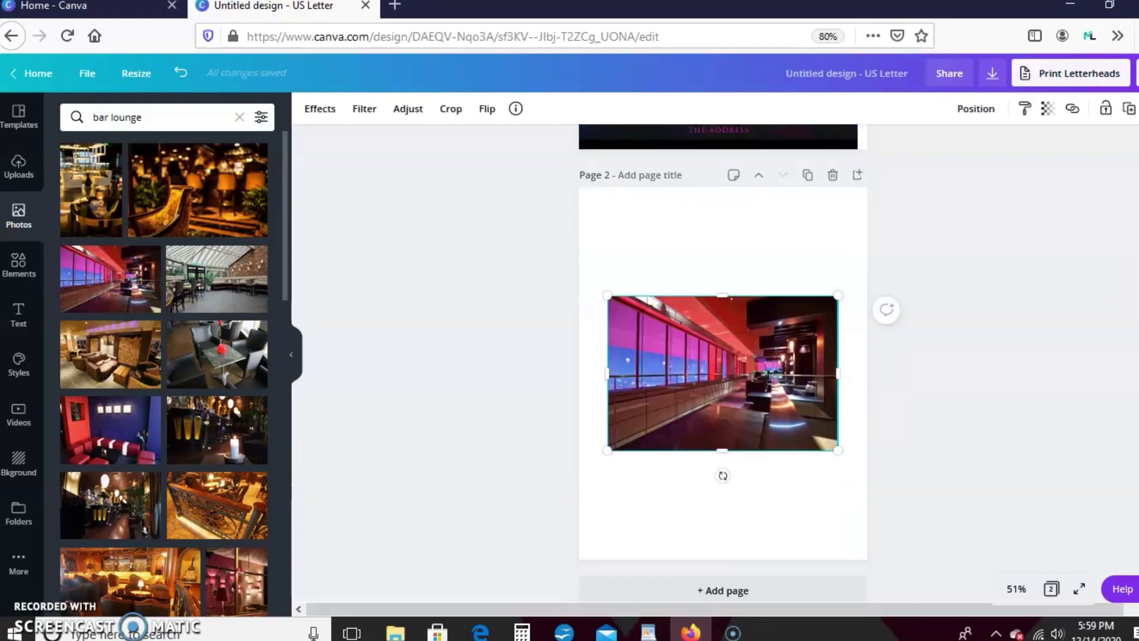
click(813, 364)
right_click(829, 367)
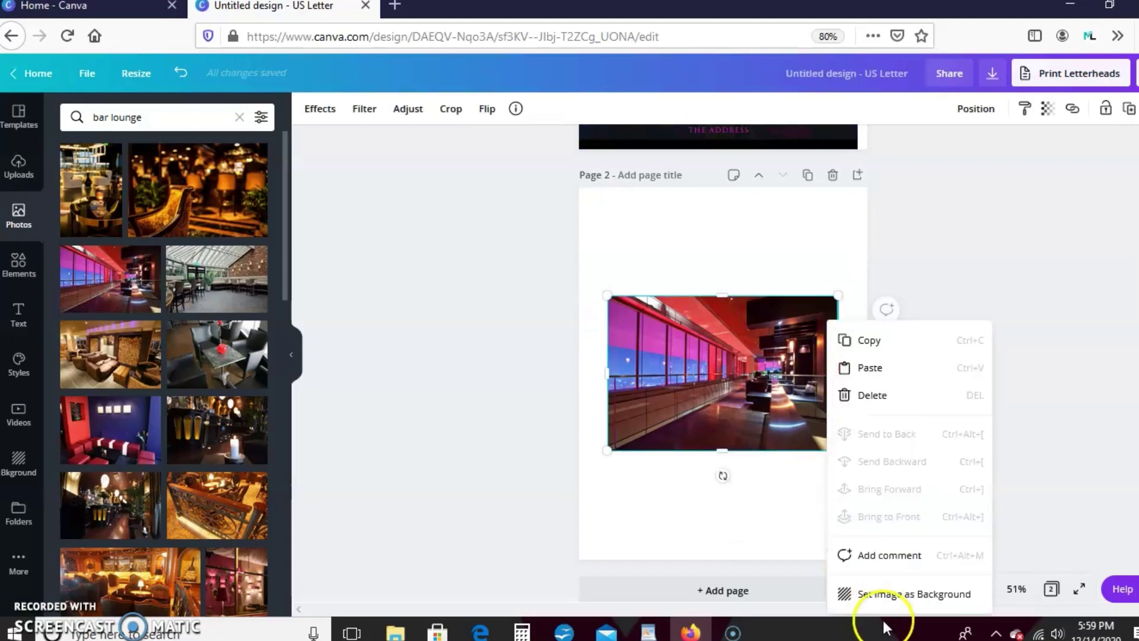
click(889, 595)
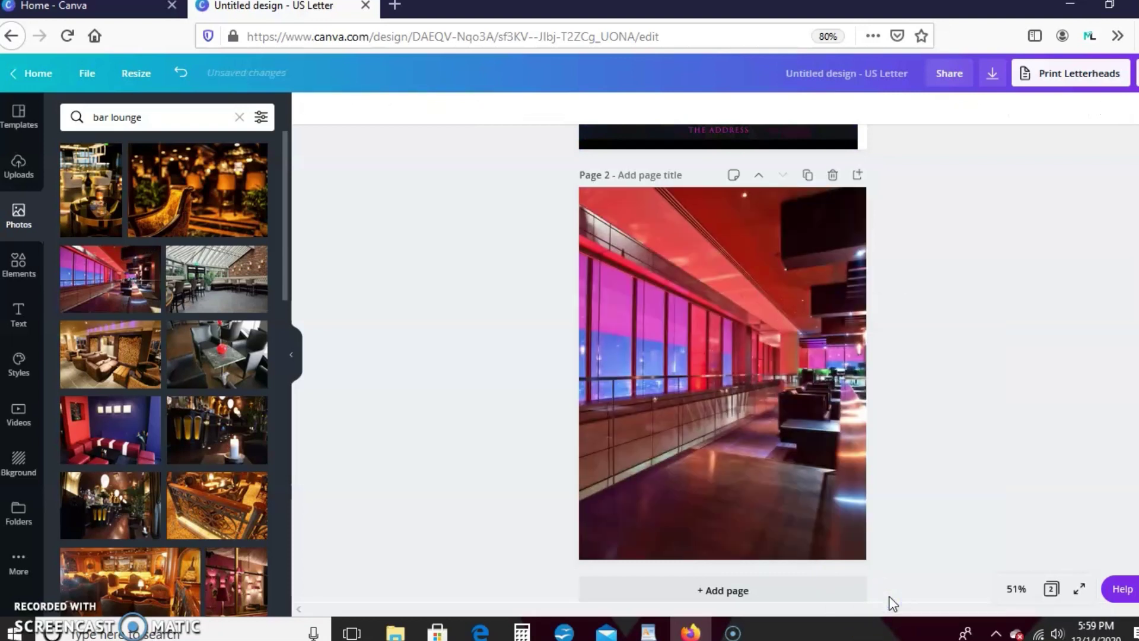
Step: Compare page 2 with the reference flyer and apply the Fuchsia duotone effect to its background photo
scroll(722, 363, up, 5)
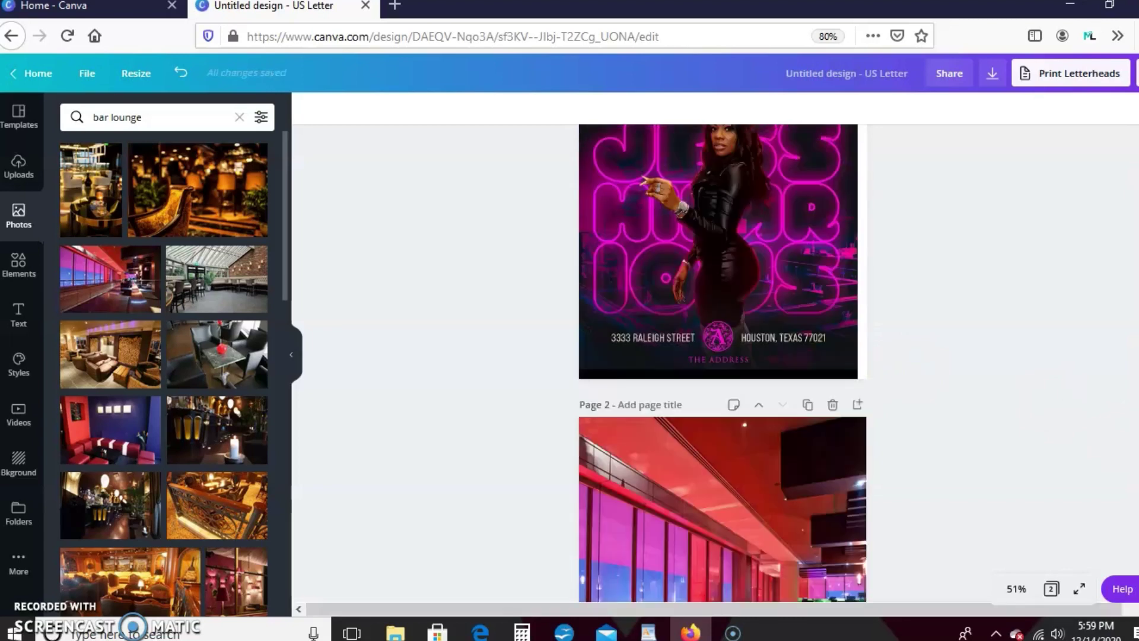
scroll(722, 363, up, 1)
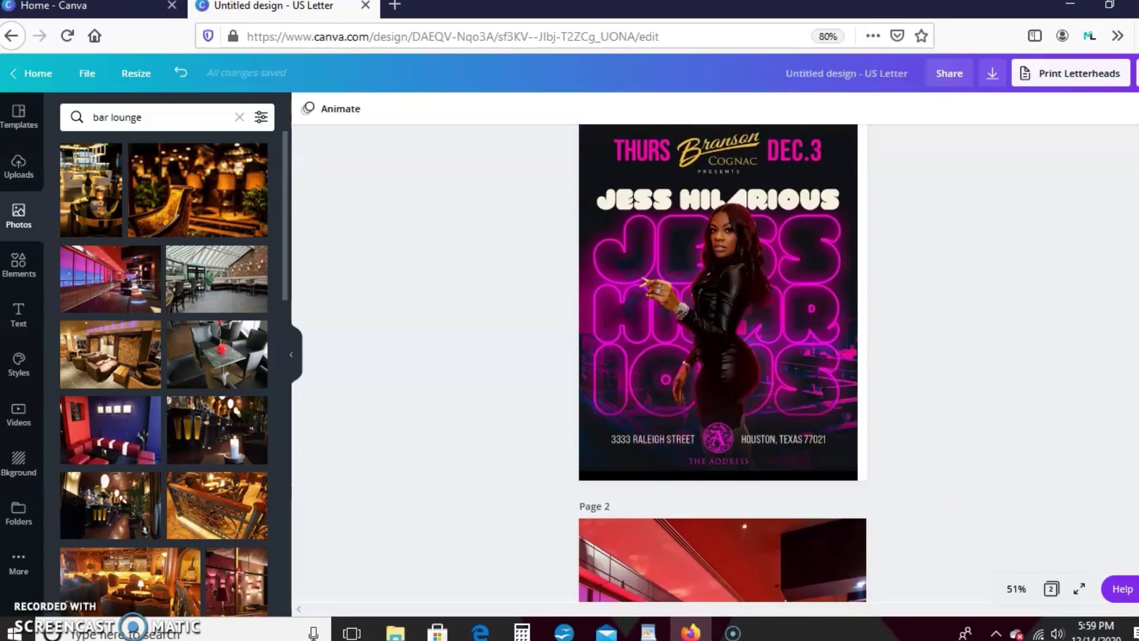
scroll(666, 493, down, 5)
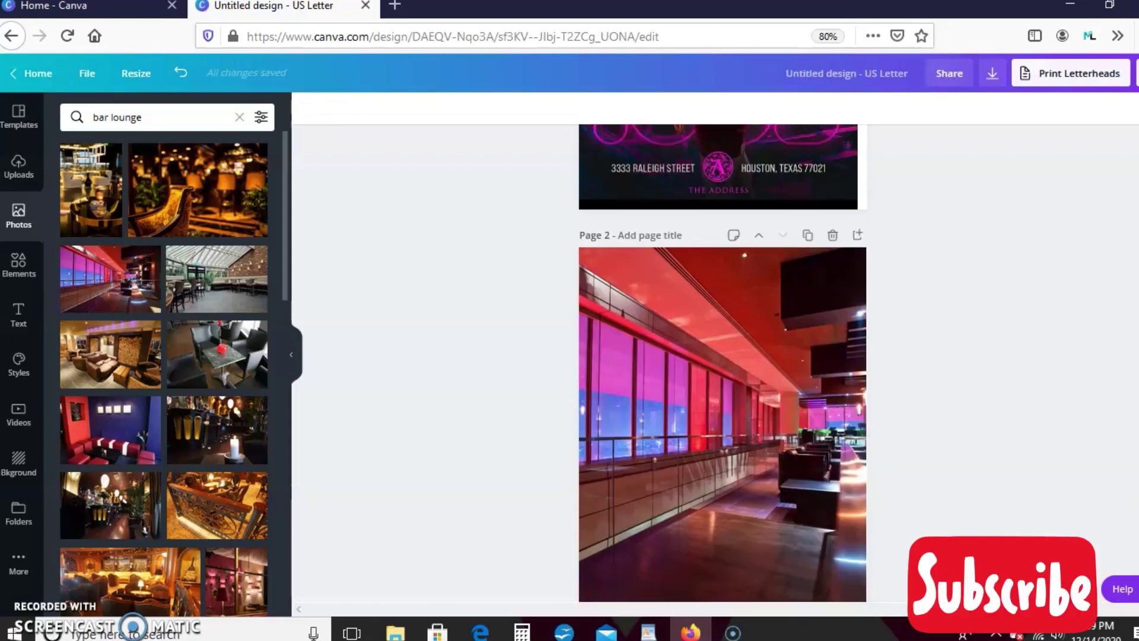
click(667, 498)
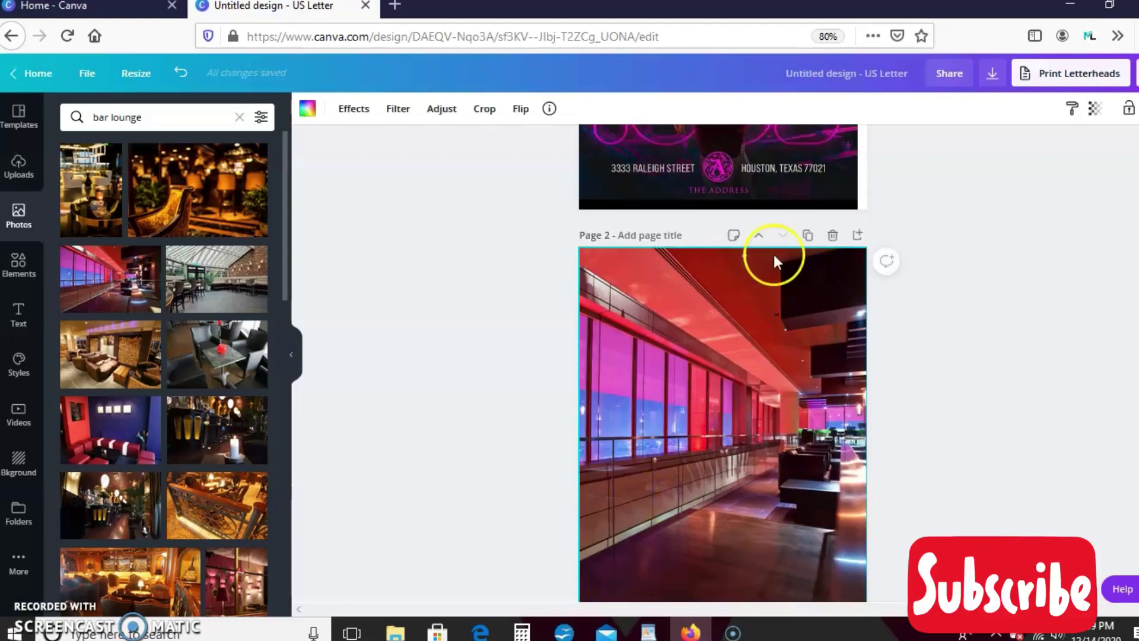
click(352, 112)
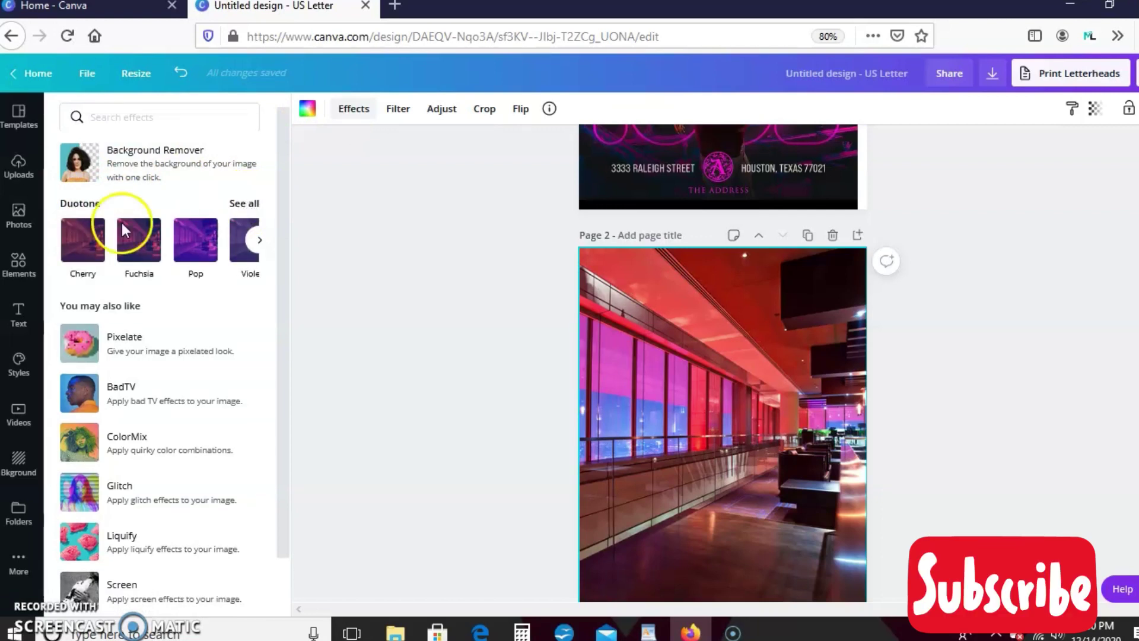
click(84, 253)
click(124, 239)
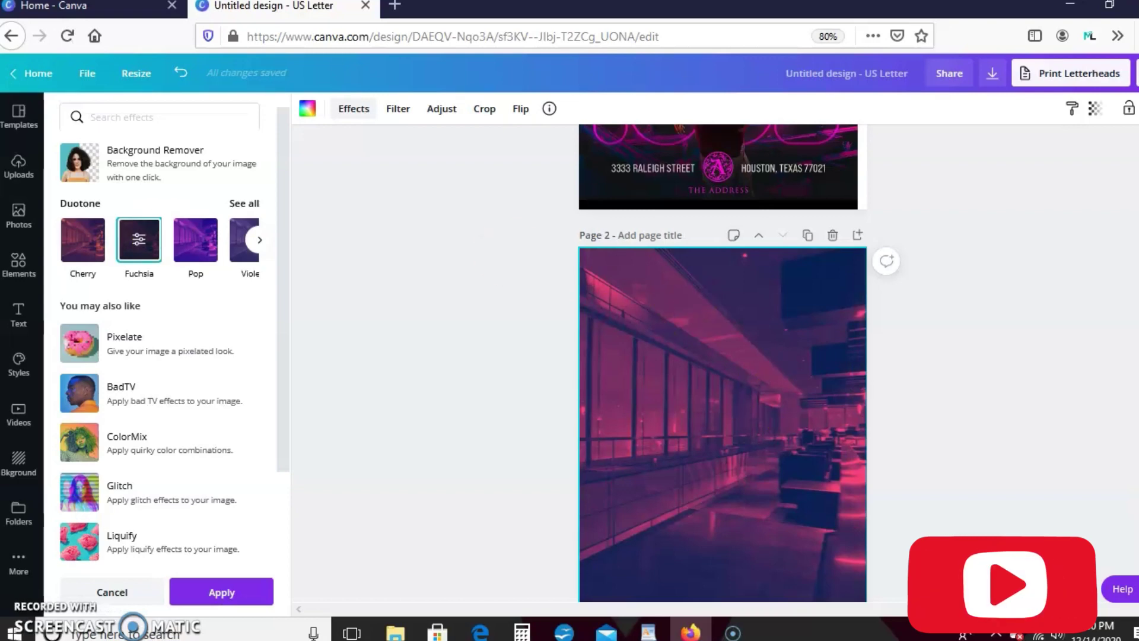
scroll(774, 401, up, 3)
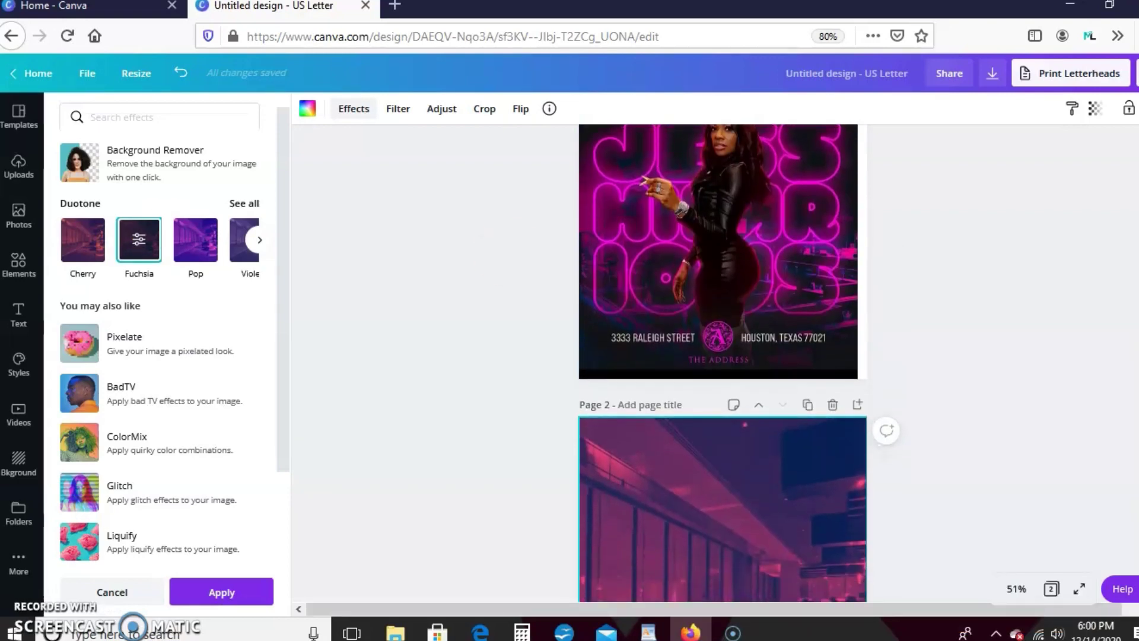
click(796, 417)
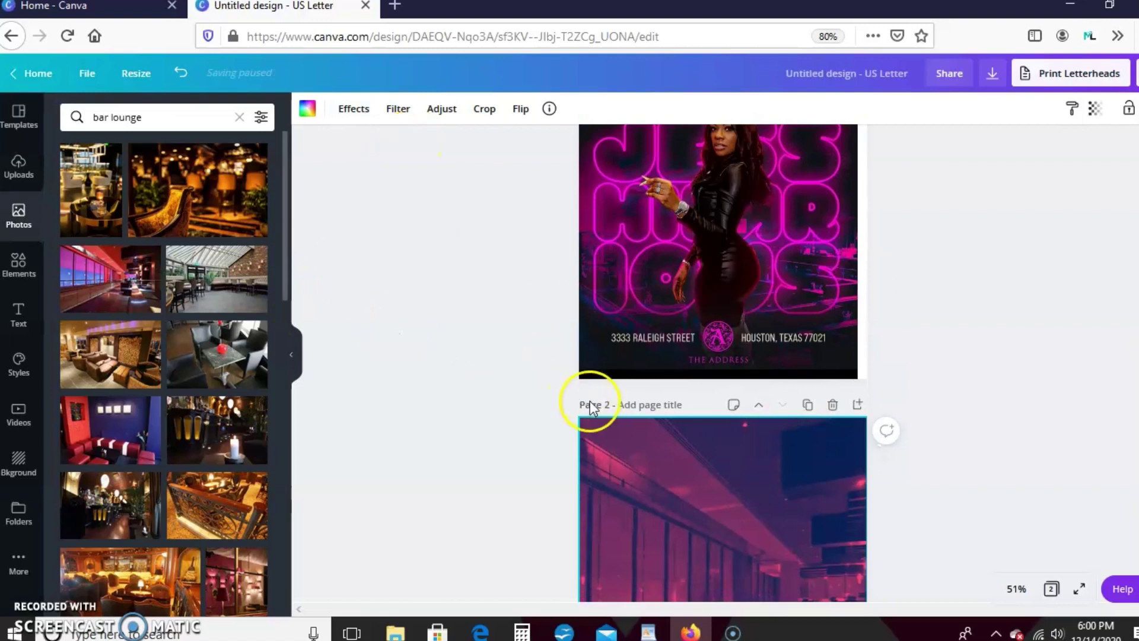
Step: Add the Cherry duotone effect to the page 2 background photo, adjusting its settings for a darker, more muted purple tone
click(370, 110)
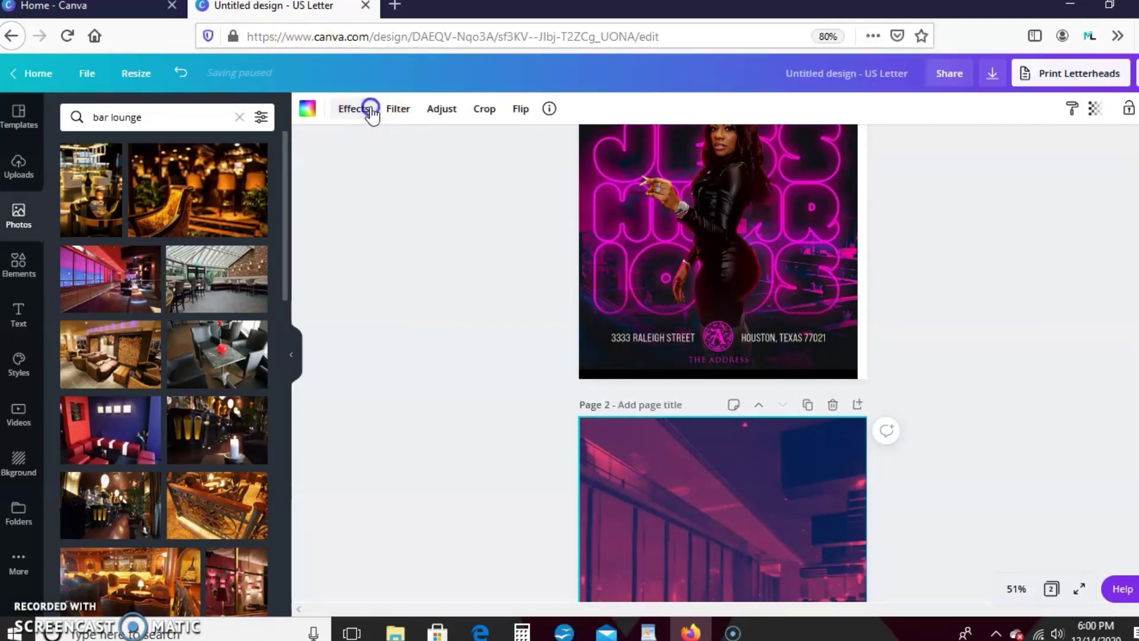
click(77, 245)
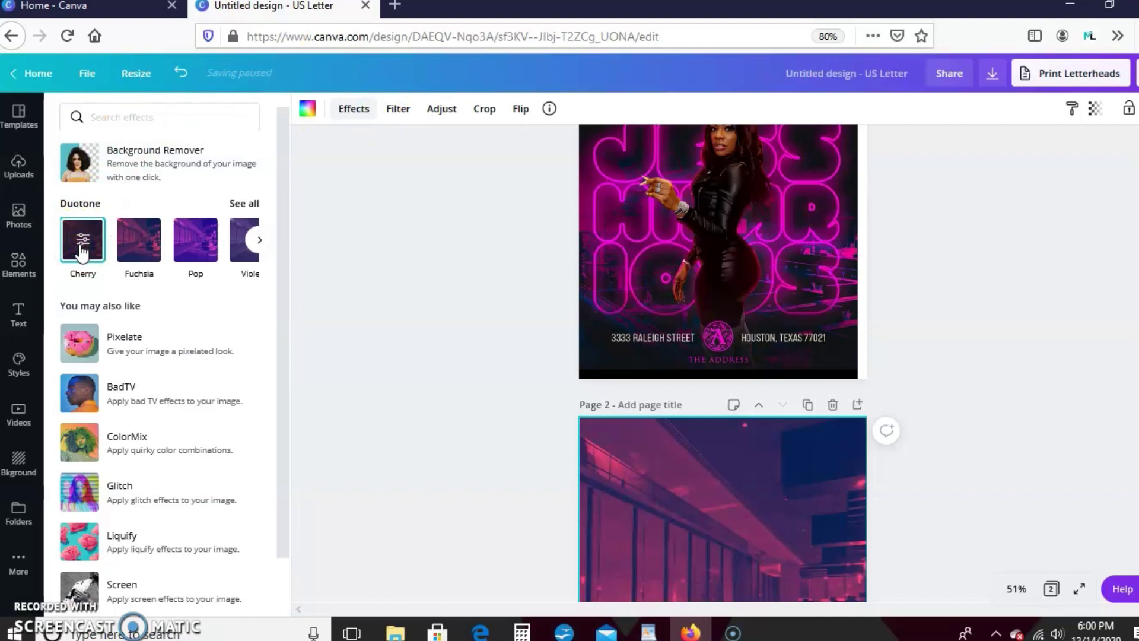
click(90, 244)
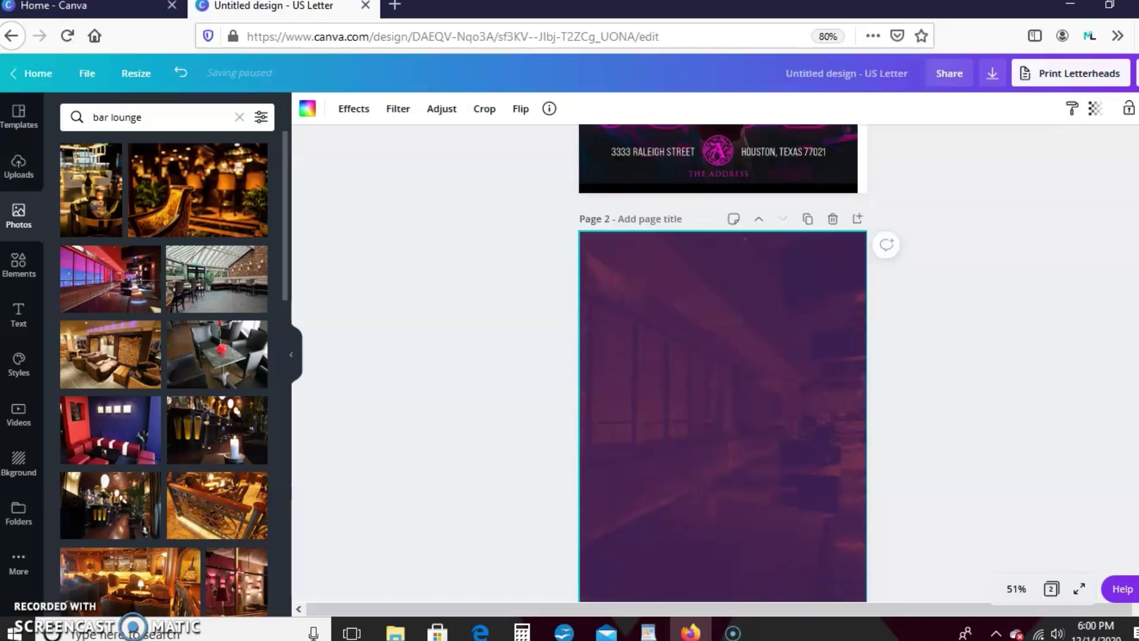
click(752, 429)
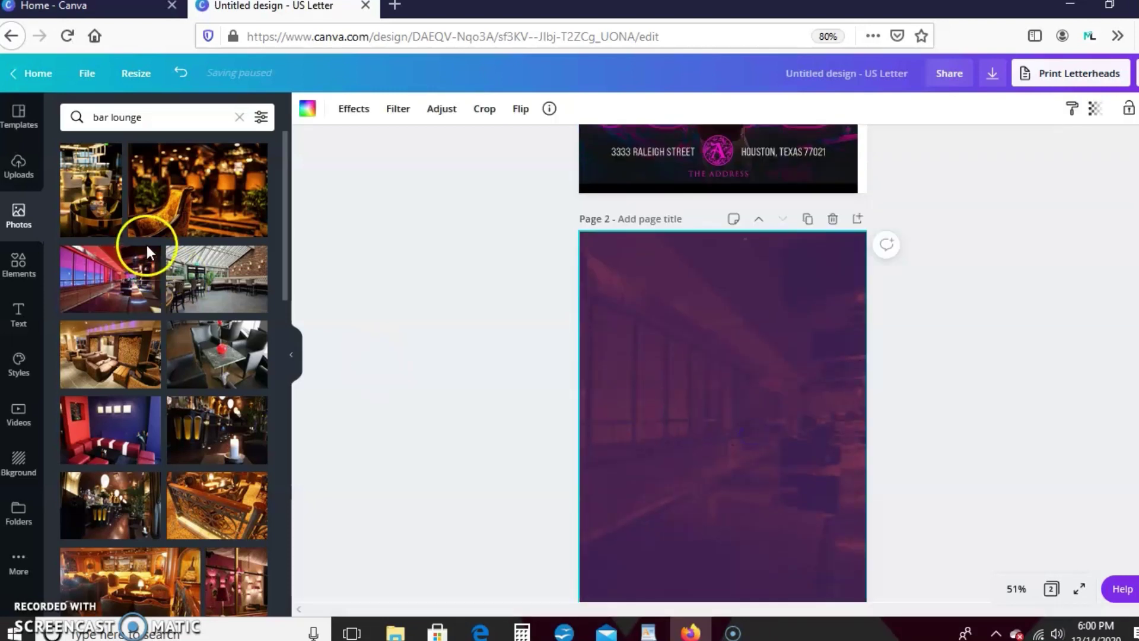
Step: Open the text options and check the lettering on the page 1 reference flyer
click(18, 314)
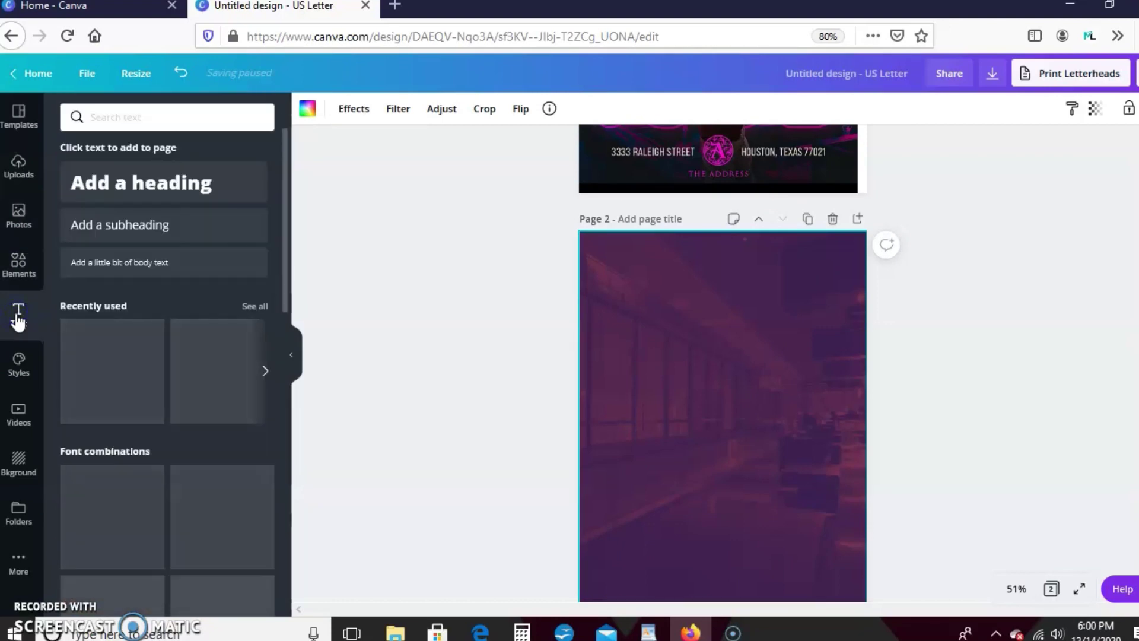
click(786, 333)
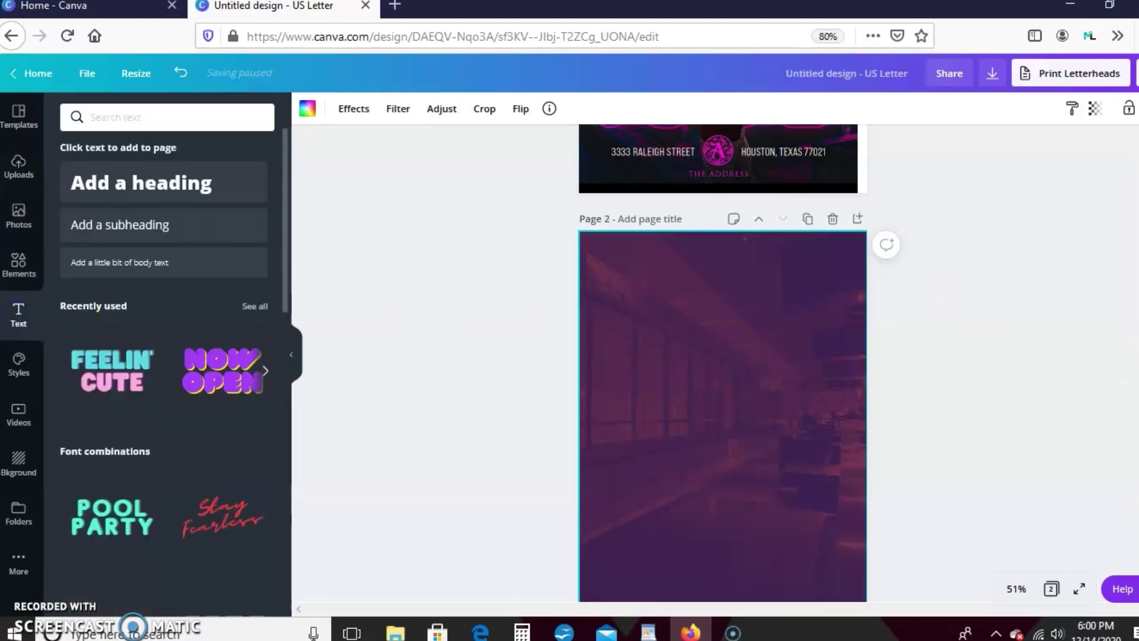
scroll(717, 356, up, 4)
scroll(718, 355, up, 1)
scroll(718, 356, down, 1)
key(Delete)
click(701, 275)
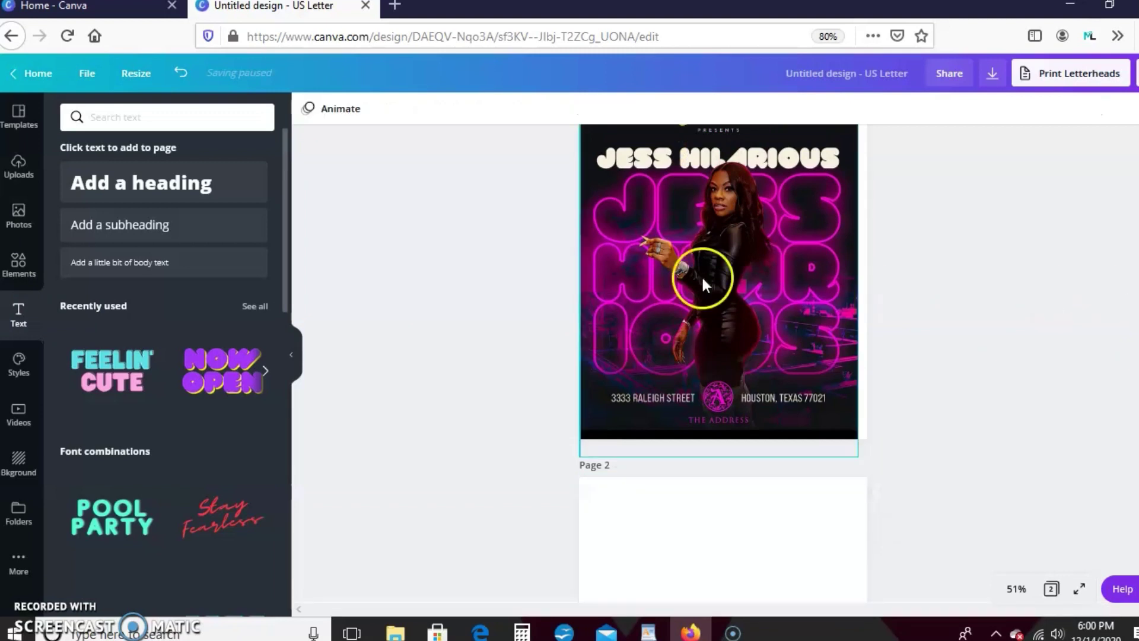
key(ctrl+z)
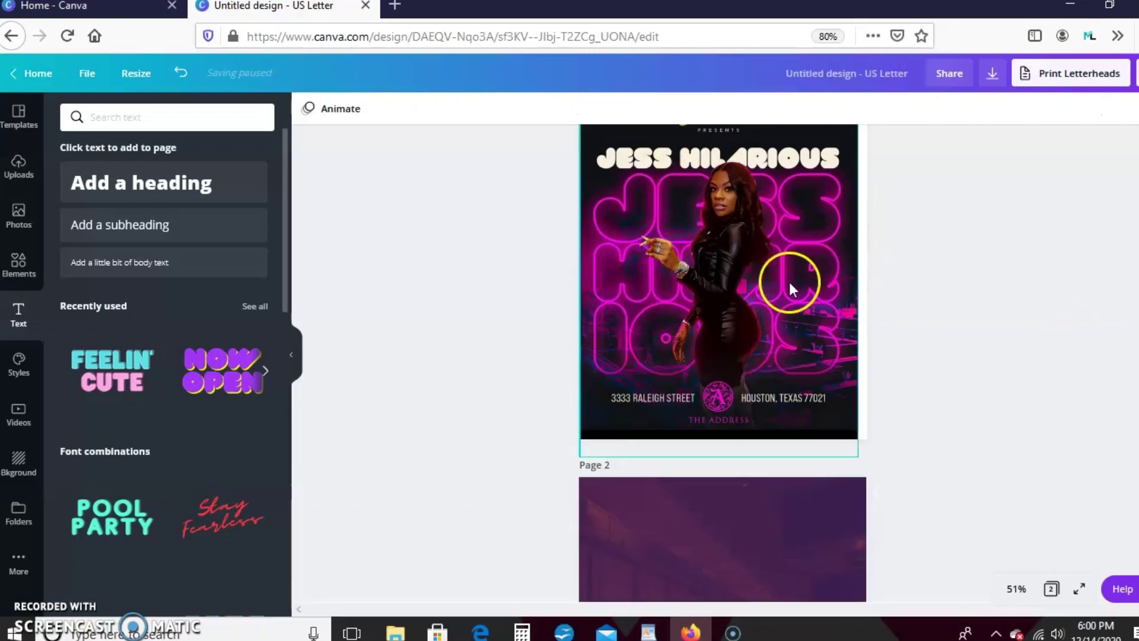
Step: Search the text styles for "neon"
click(877, 288)
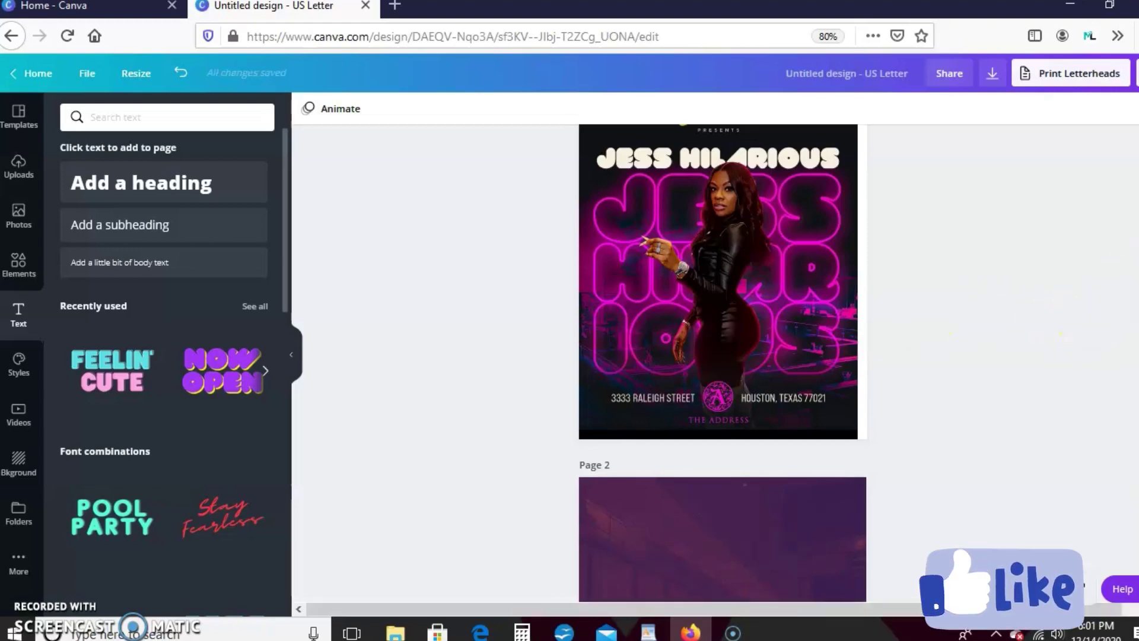
scroll(722, 356, down, 5)
scroll(722, 356, up, 5)
scroll(878, 296, down, 3)
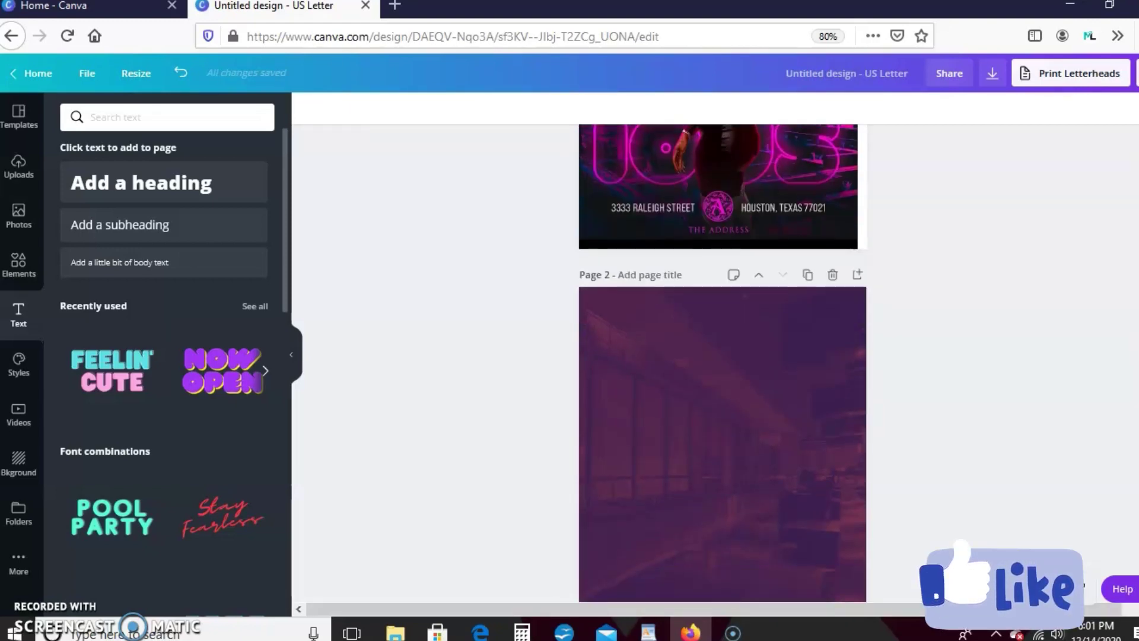
click(195, 124)
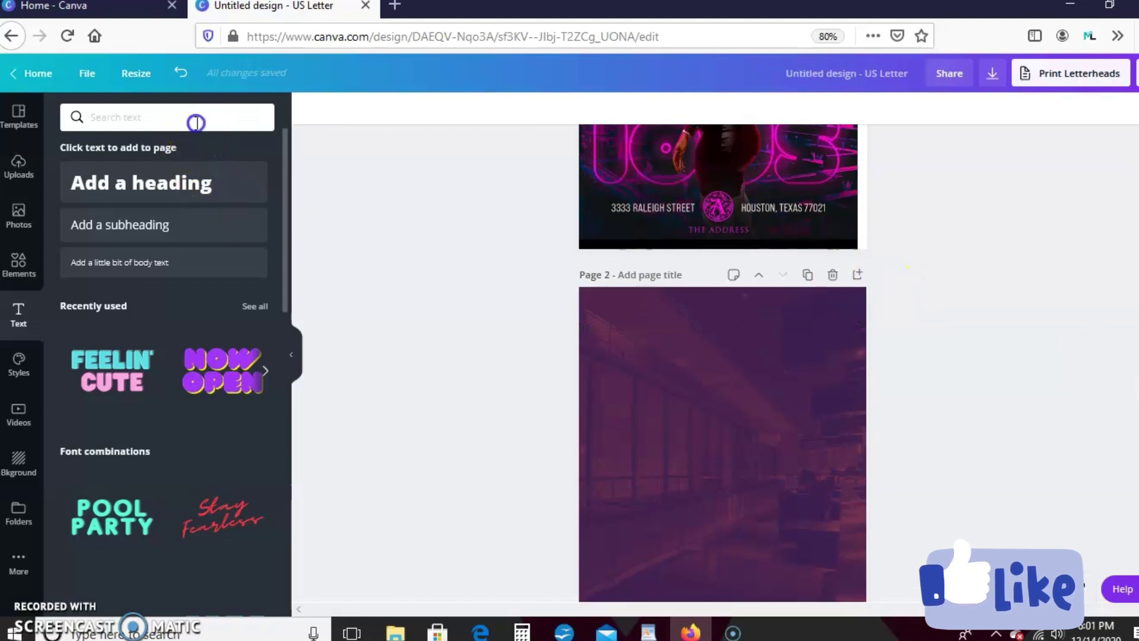
text(neo)
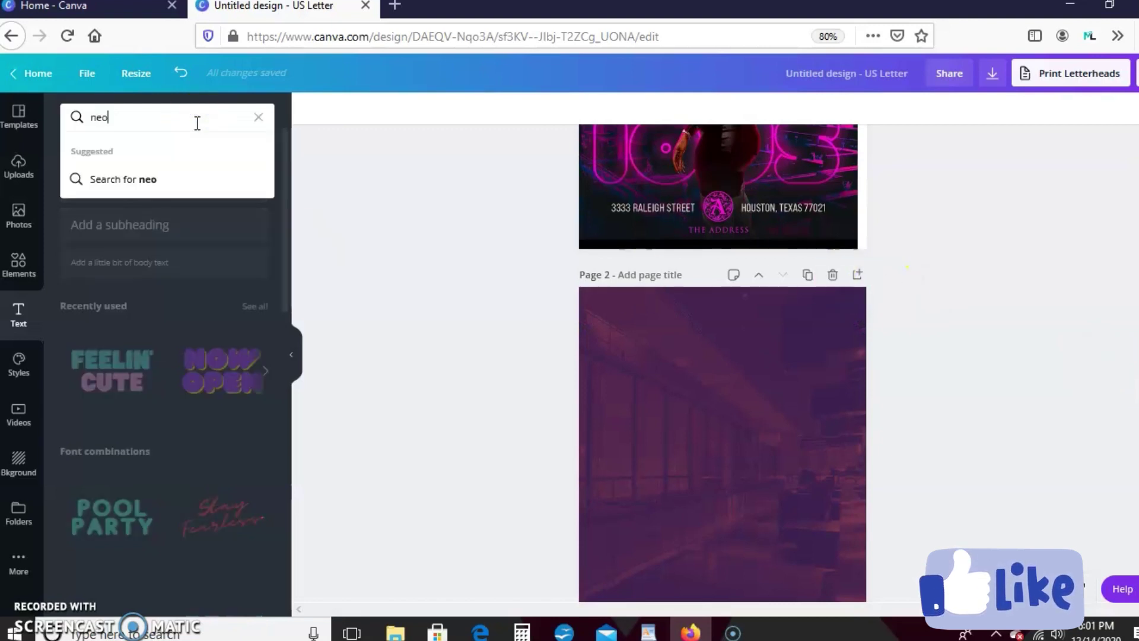
text(n)
key(Return)
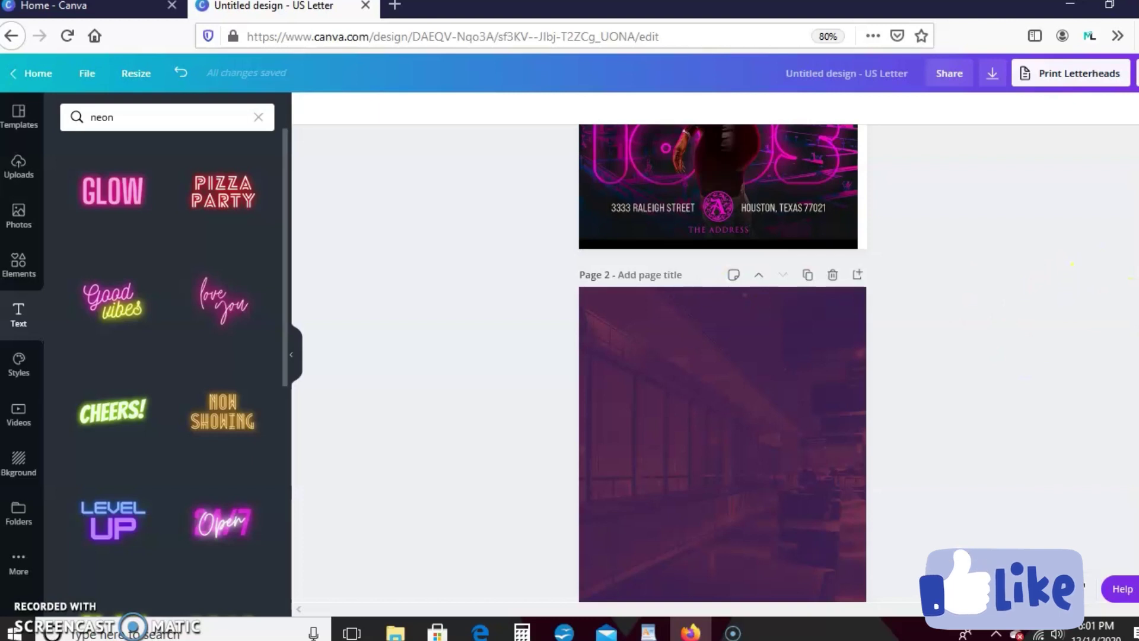
Step: Add the pink "TURNING 22" text combination with outlined numerals and move it onto page 2
scroll(723, 367, down, 2)
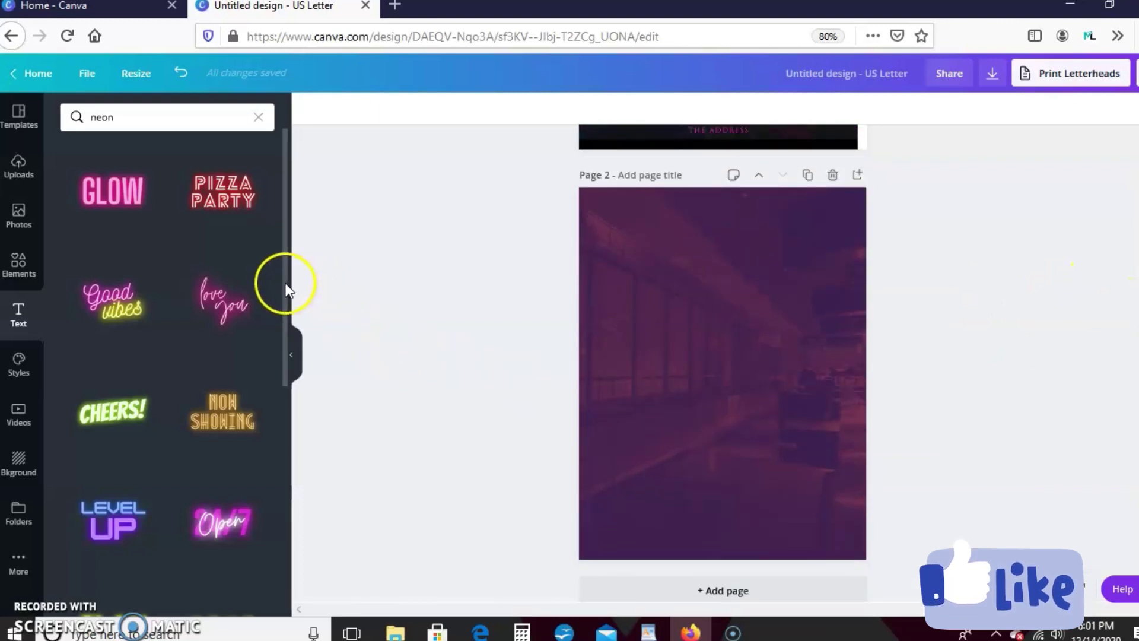
drag(285, 283, 305, 340)
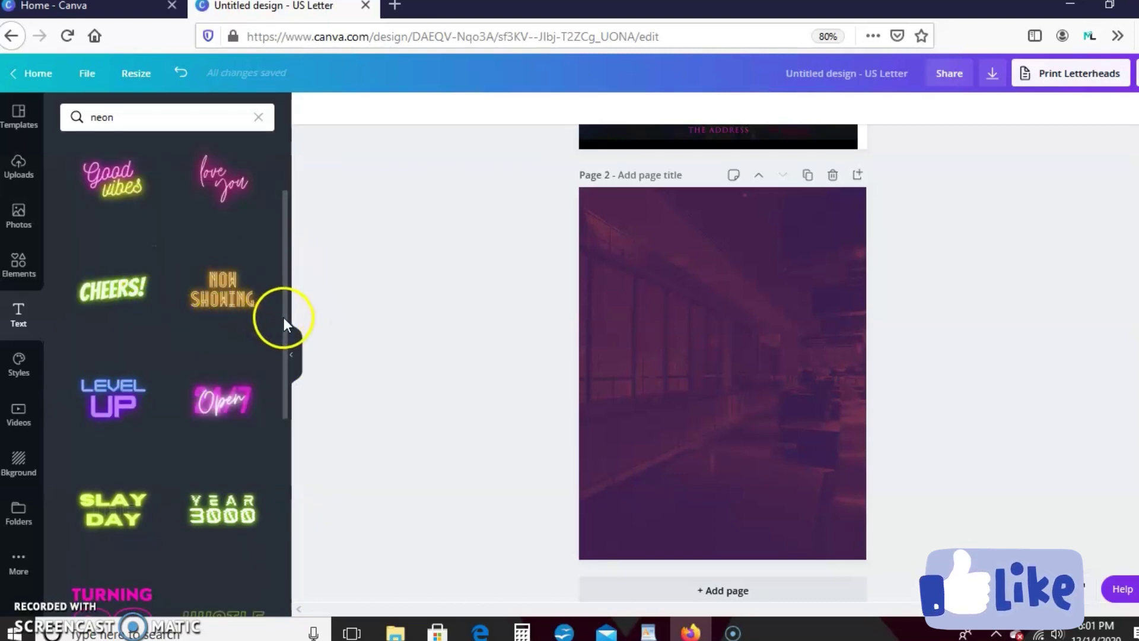
drag(284, 318, 282, 390)
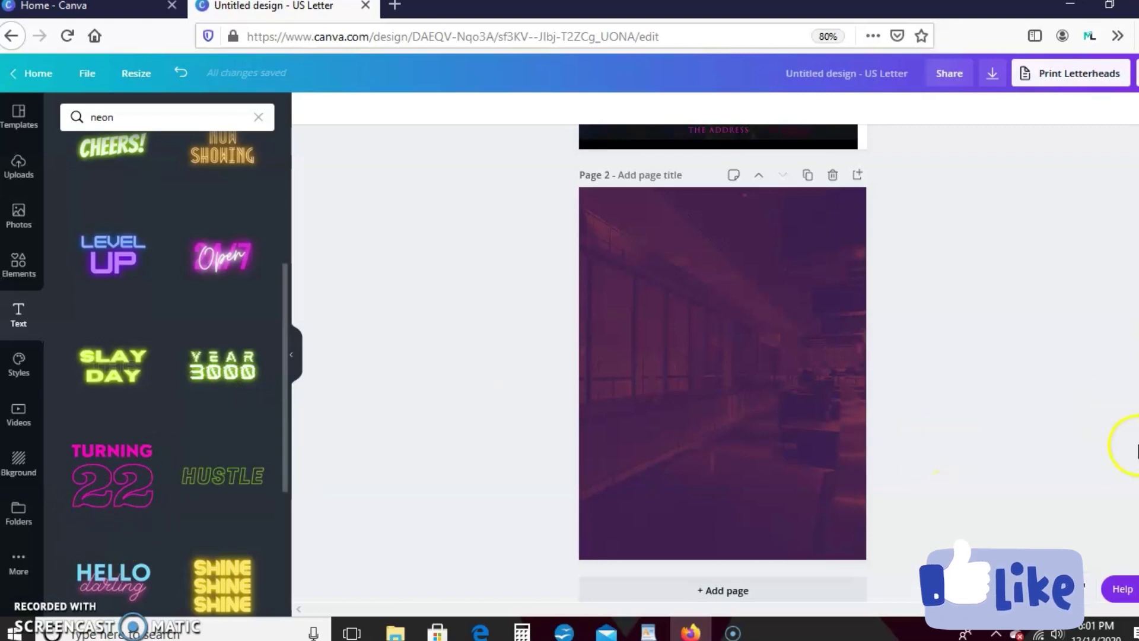
scroll(723, 356, up, 5)
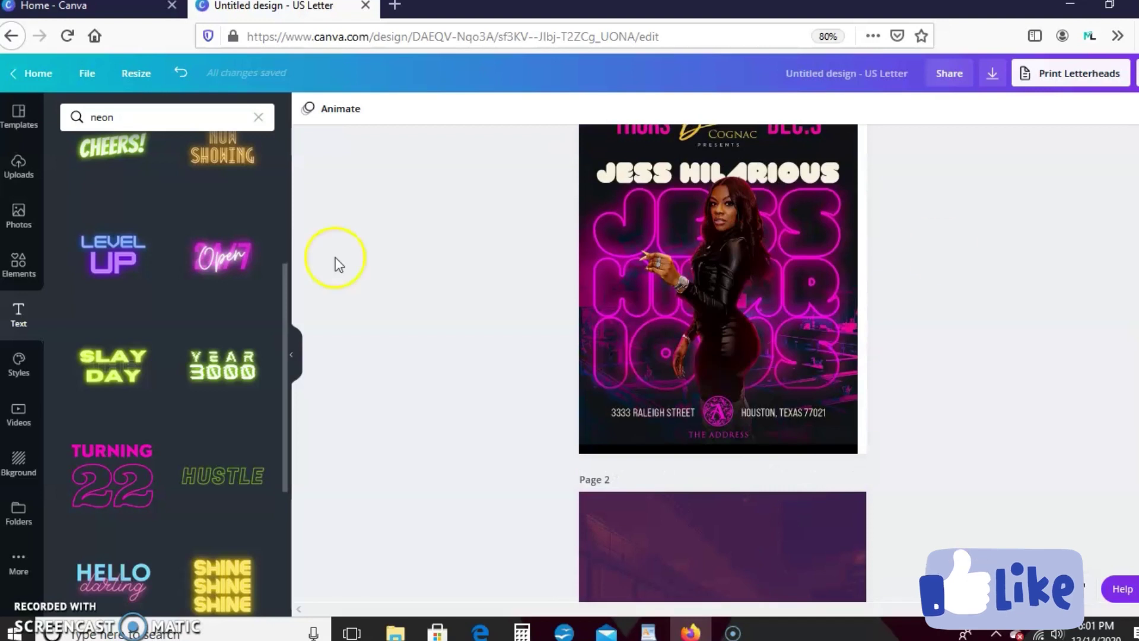
click(121, 504)
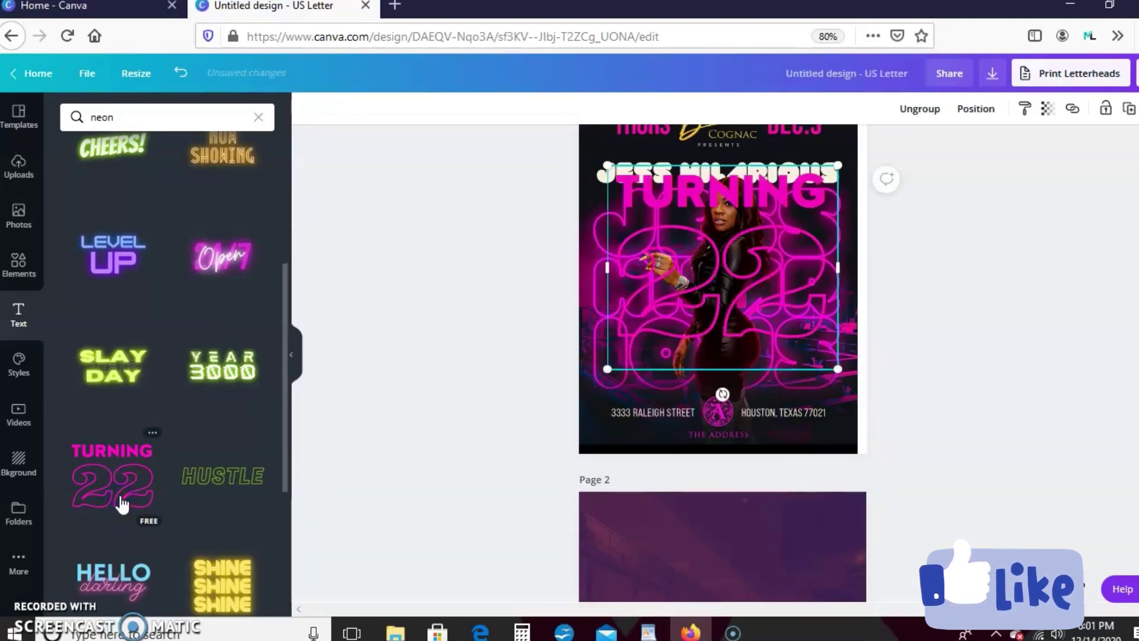
drag(742, 276, 738, 614)
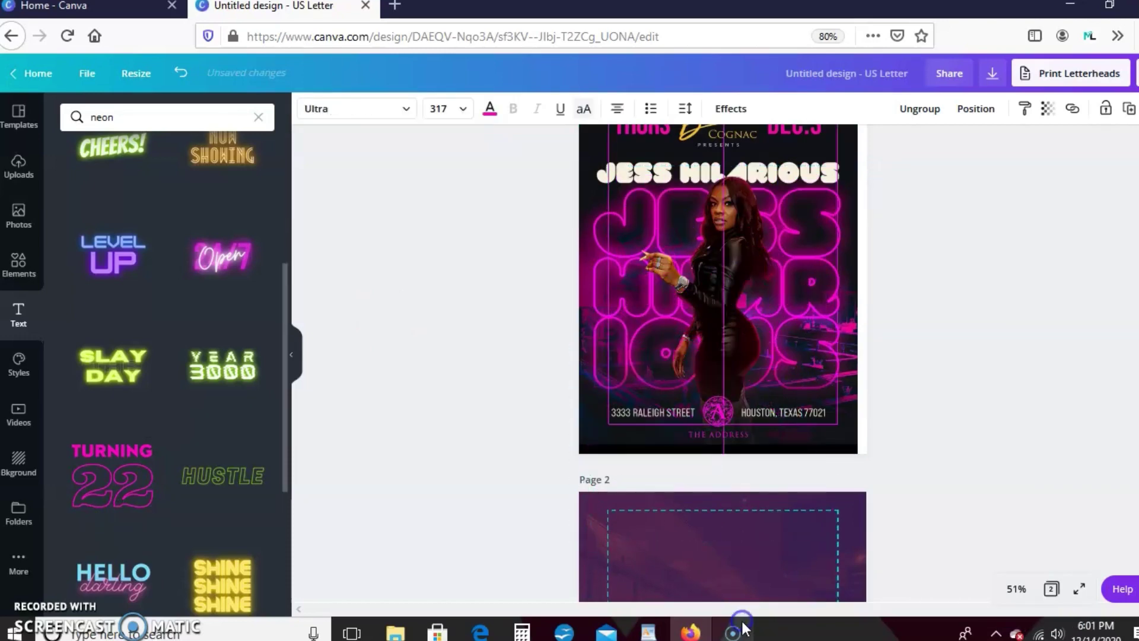
scroll(727, 391, down, 3)
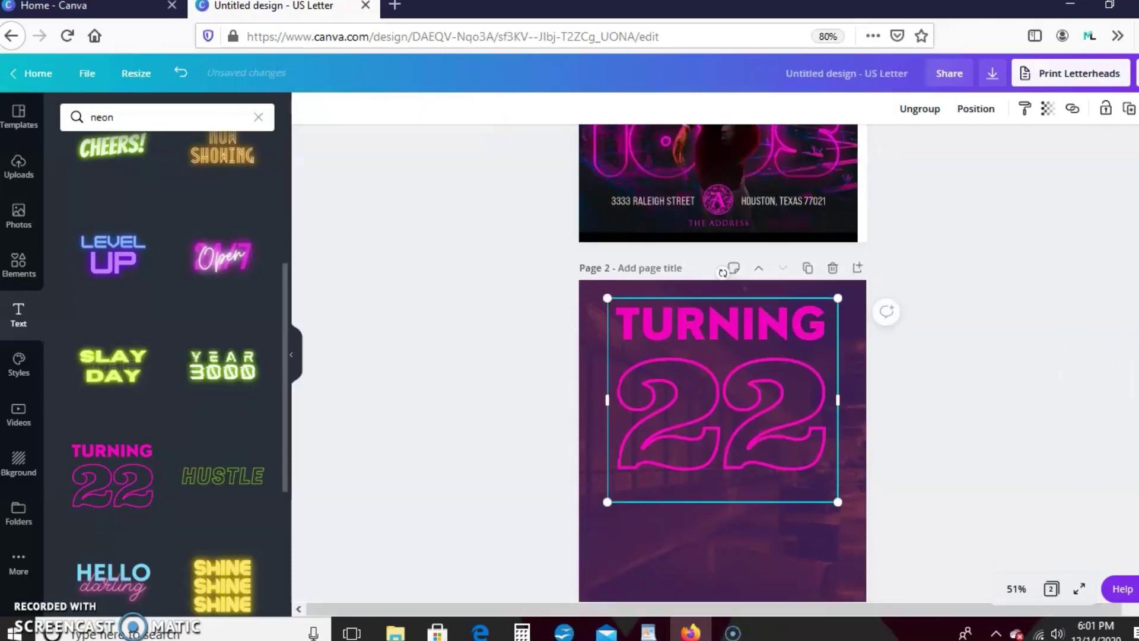
Step: Delete the word "TURNING" from the text combination on page 2
click(746, 321)
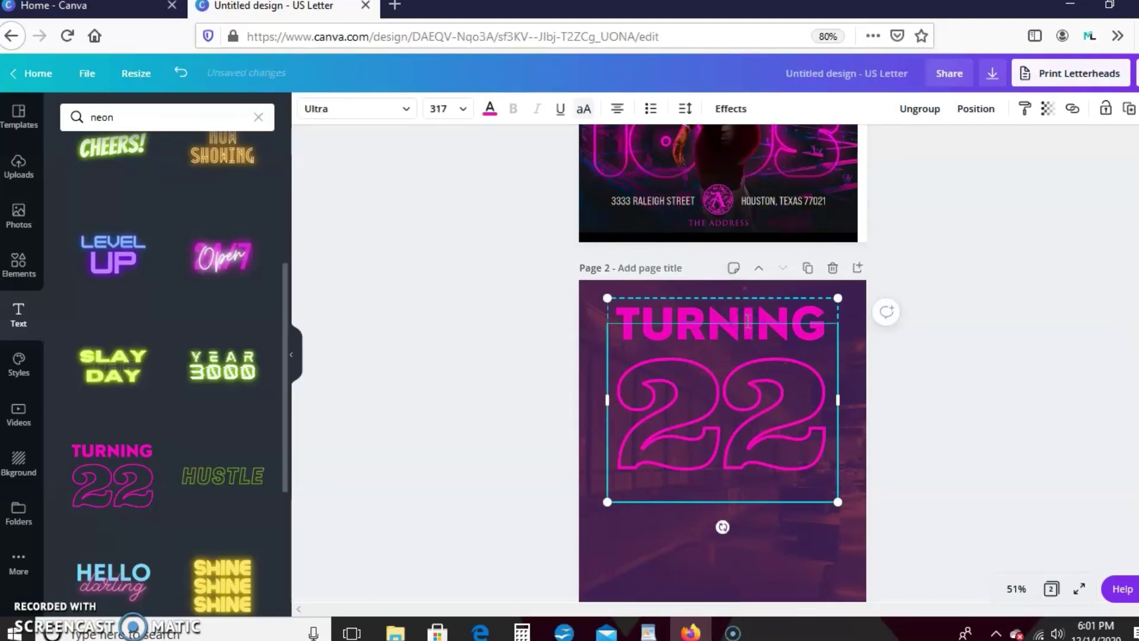
double_click(618, 310)
key(BackSpace)
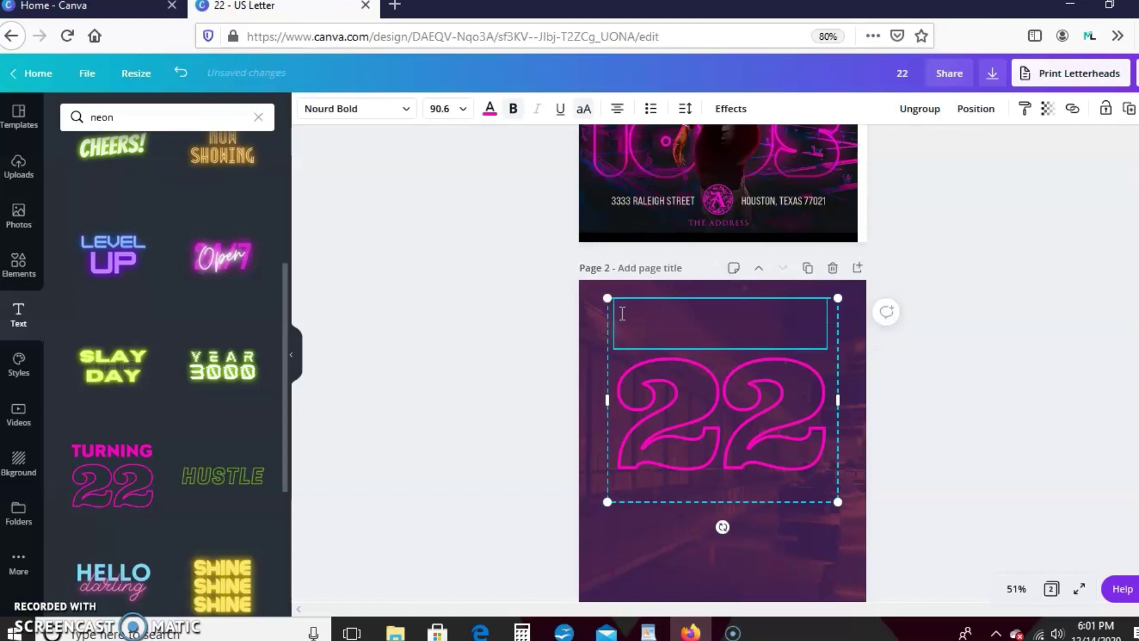
click(642, 408)
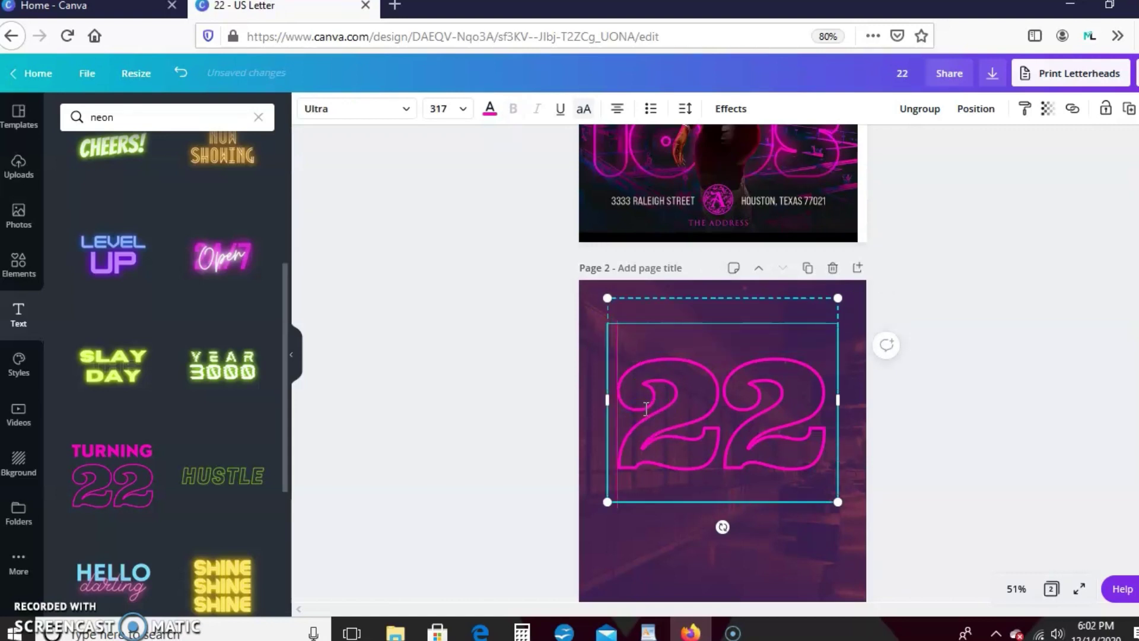
double_click(645, 408)
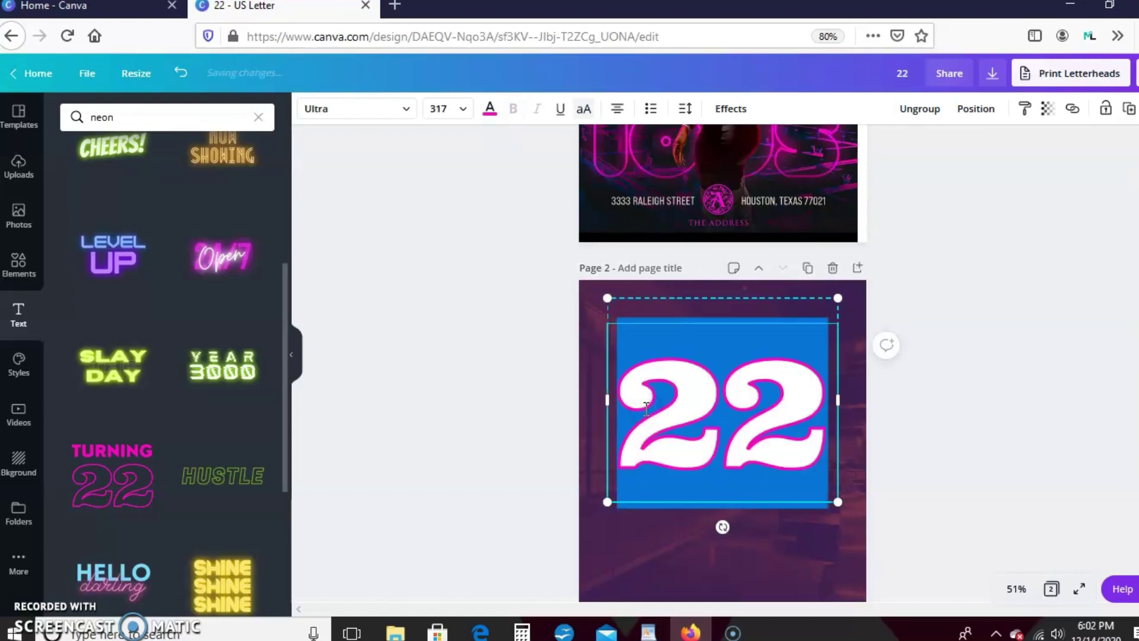
text(J)
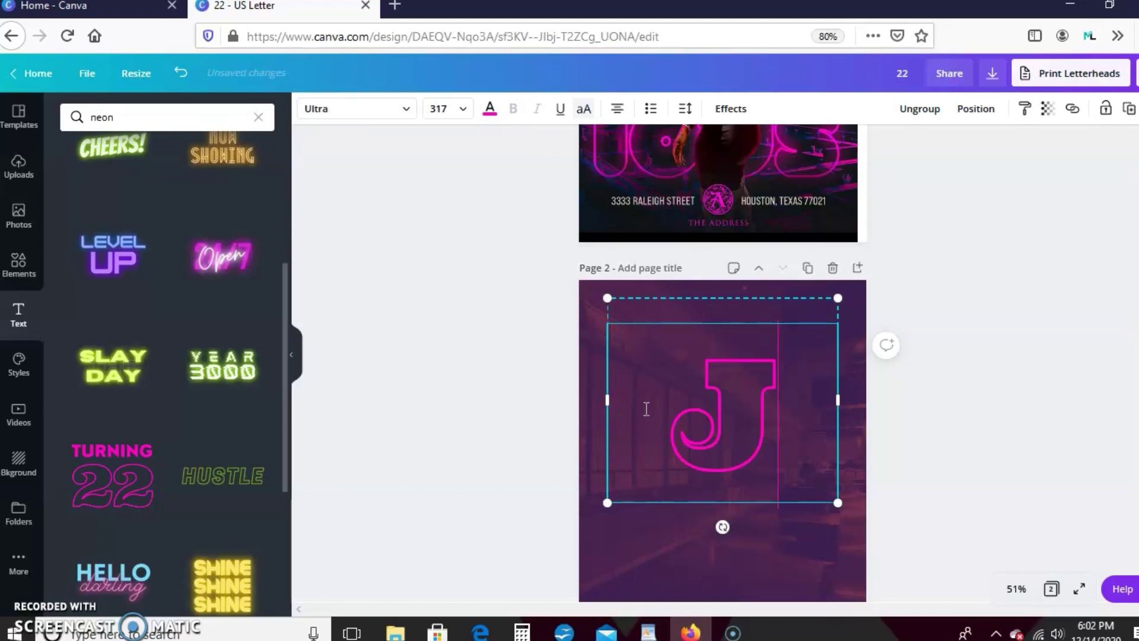
text(. STEW)
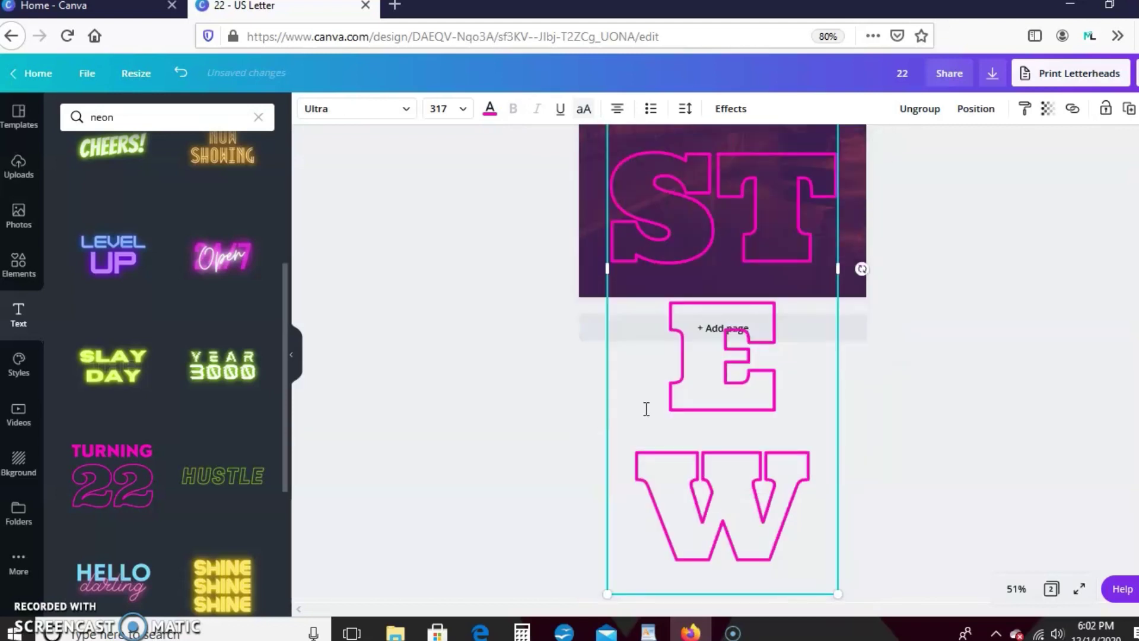
text(ART'S)
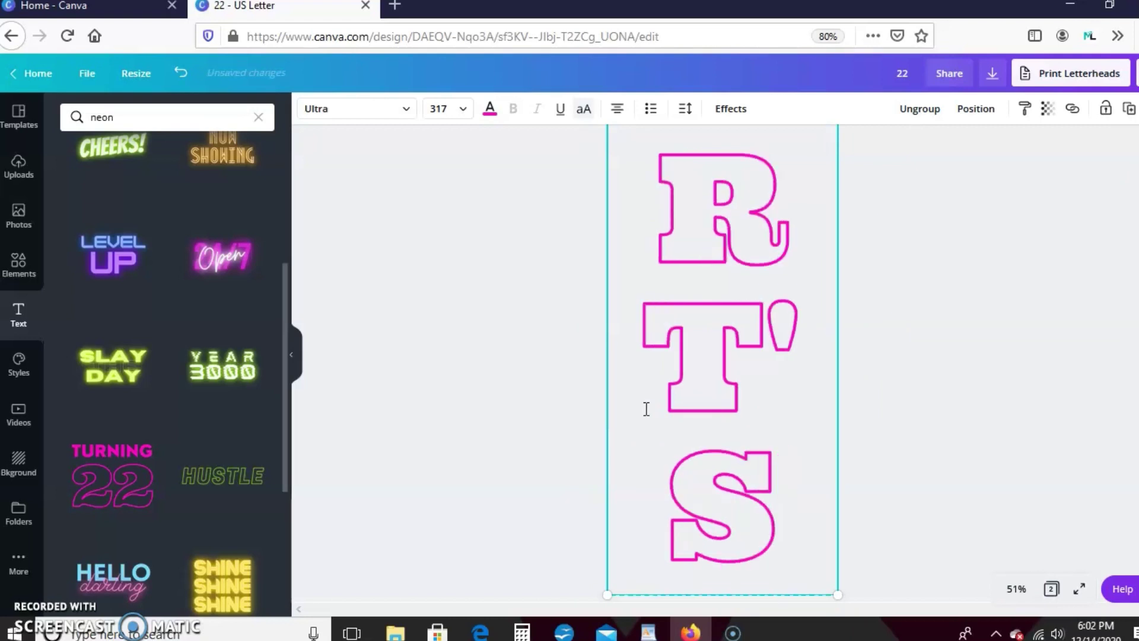
text( LAB RAT)
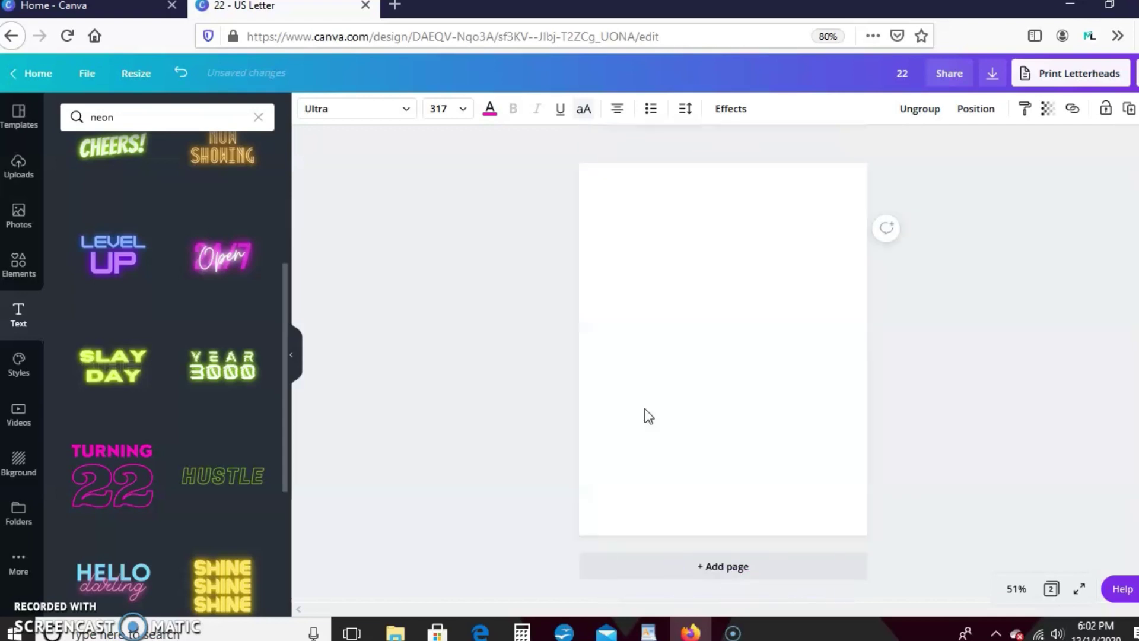
Step: Set the font size of the outlined lettering on page 2 to 144
click(463, 113)
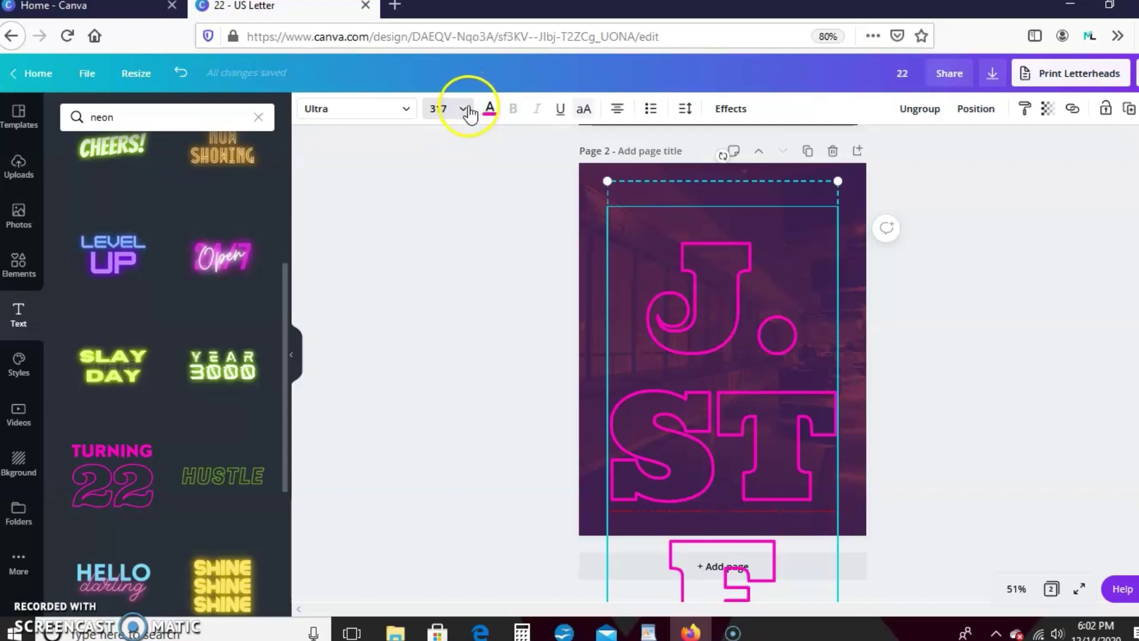
click(465, 115)
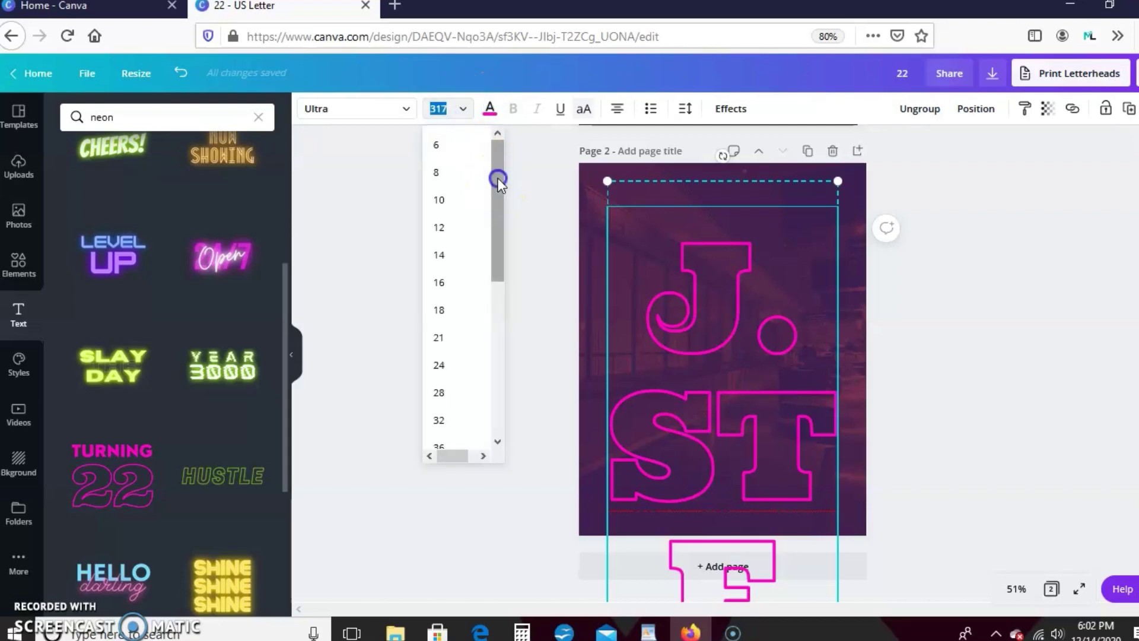
drag(497, 178, 493, 374)
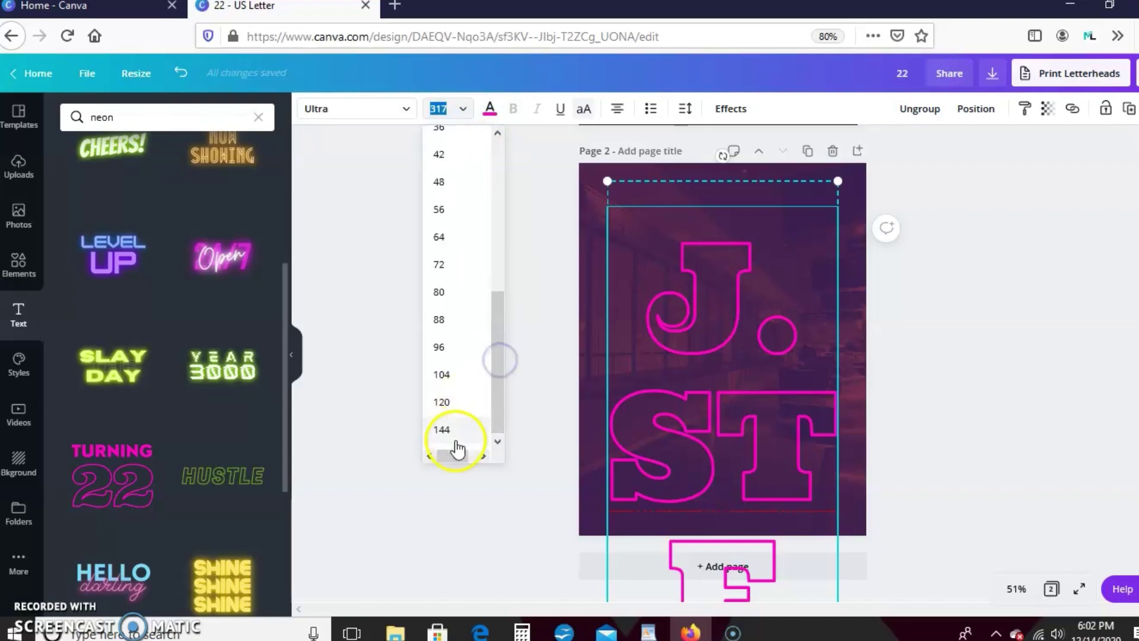
click(457, 431)
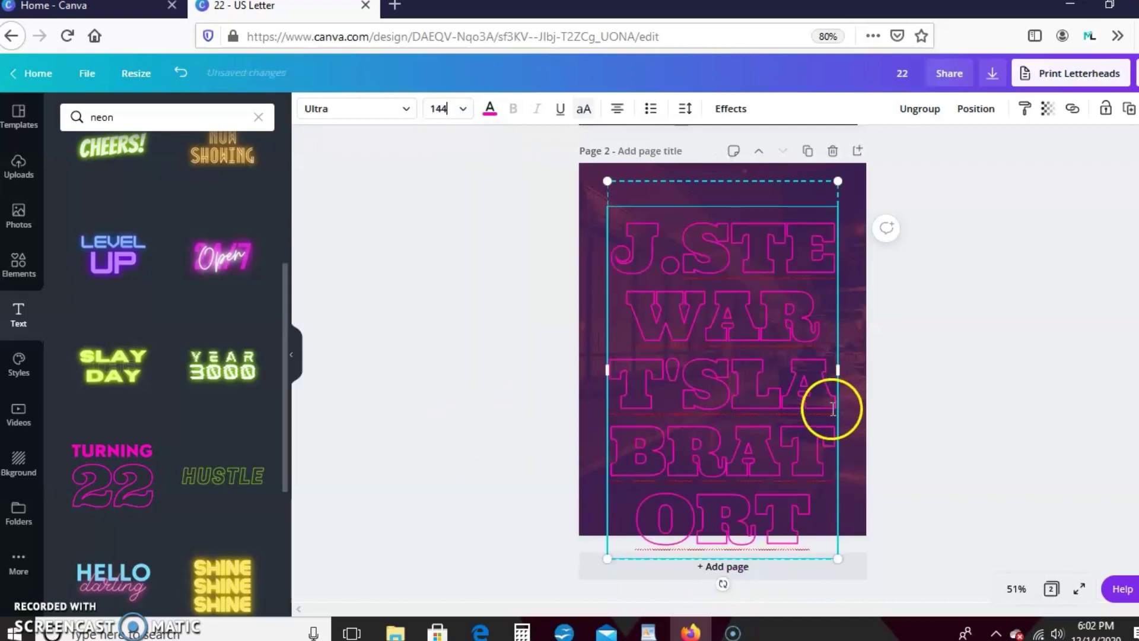
Step: Correct the end of the outlined lettering so that the last word reads "LABRATORY"
click(820, 514)
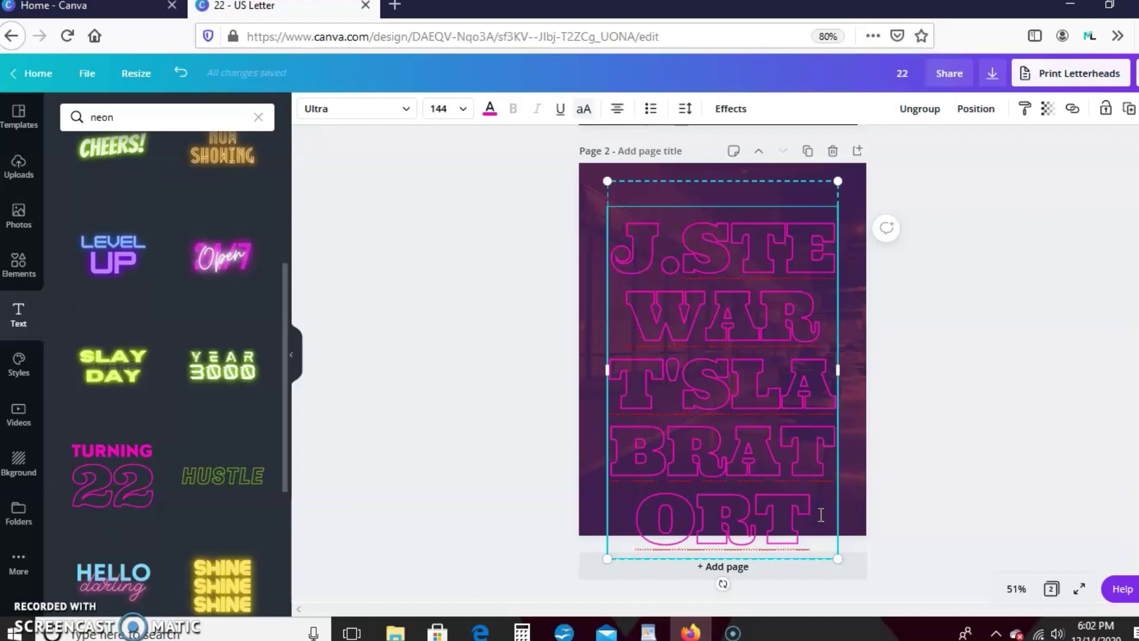
text(O)
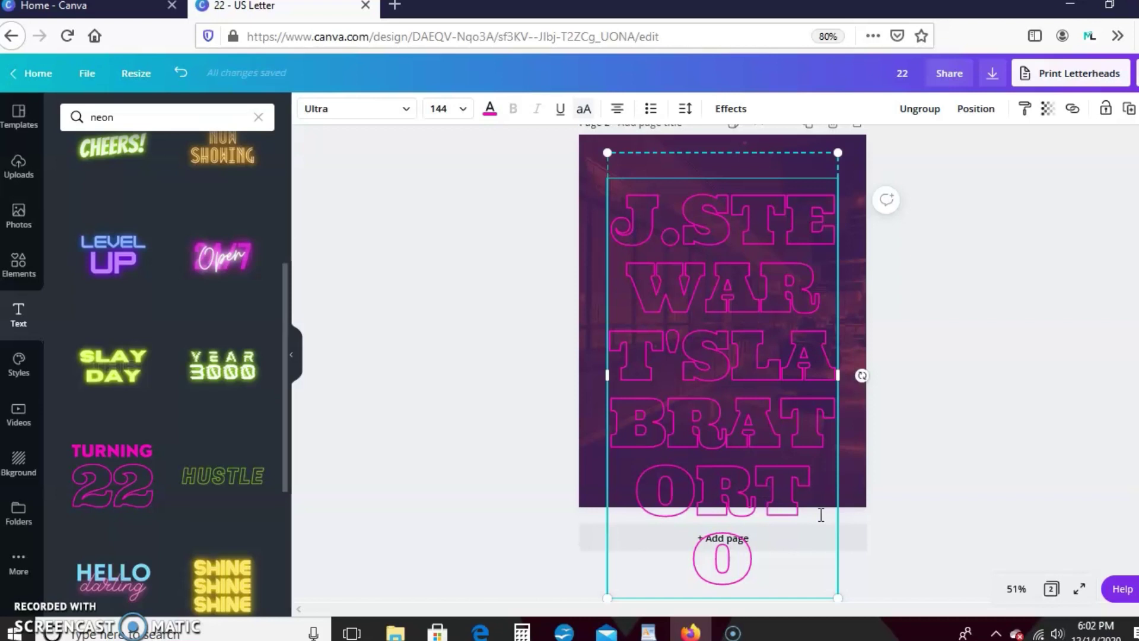
key(BackSpace)
key(BackSpace)
text(Y)
Step: Widen the outlined text box slightly past both side edges of page 2 and move it down toward the page's lower edge
drag(837, 343, 869, 343)
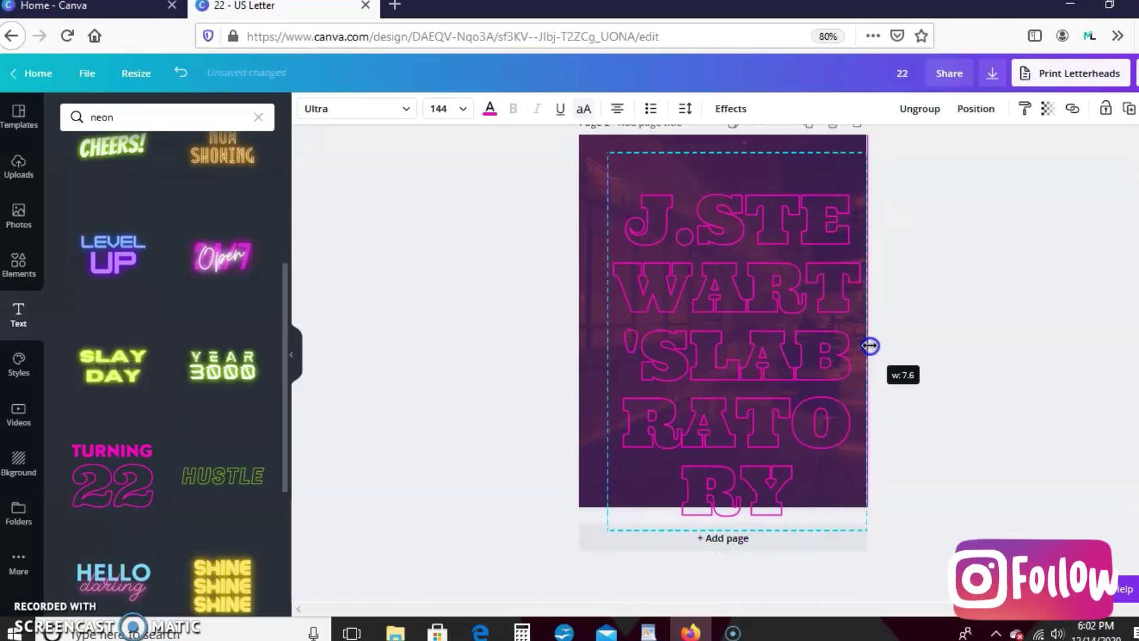
drag(606, 342, 572, 344)
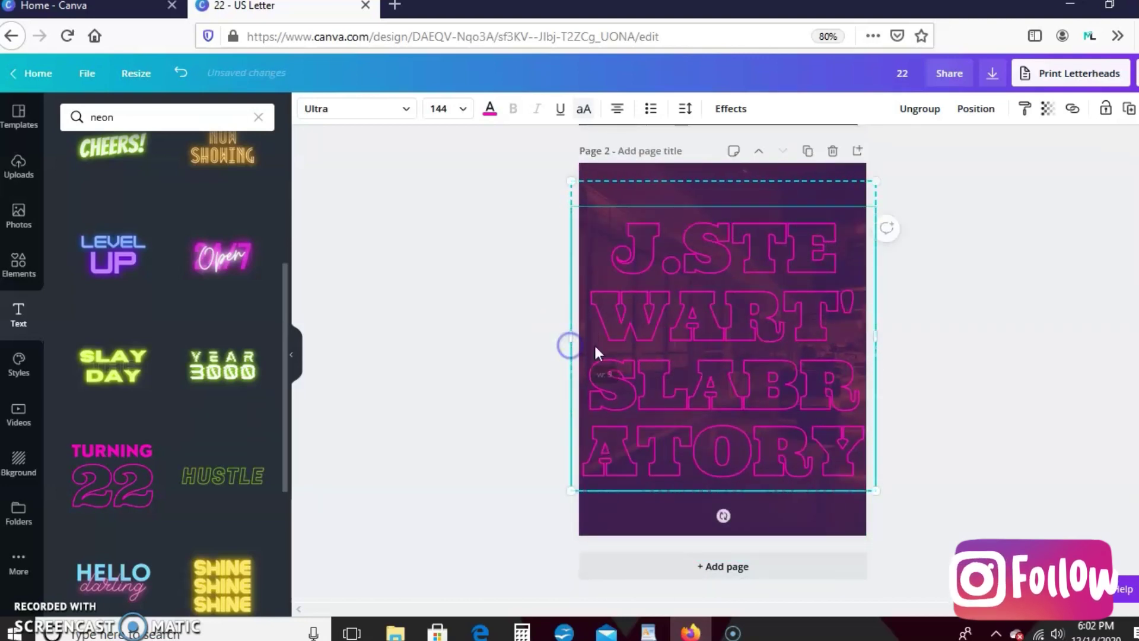
click(732, 496)
drag(755, 296, 754, 335)
Step: Compare the outlined lettering with the page 1 flyer and increase its Hollow effect thickness to 36
scroll(723, 560, up, 5)
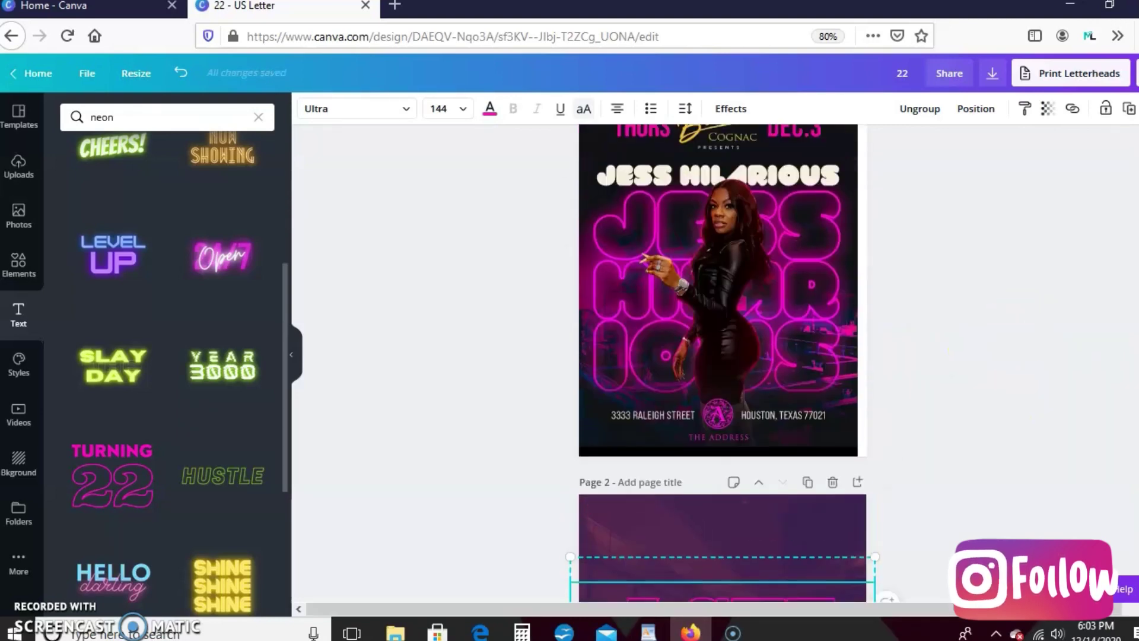
scroll(723, 560, down, 3)
scroll(722, 362, down, 2)
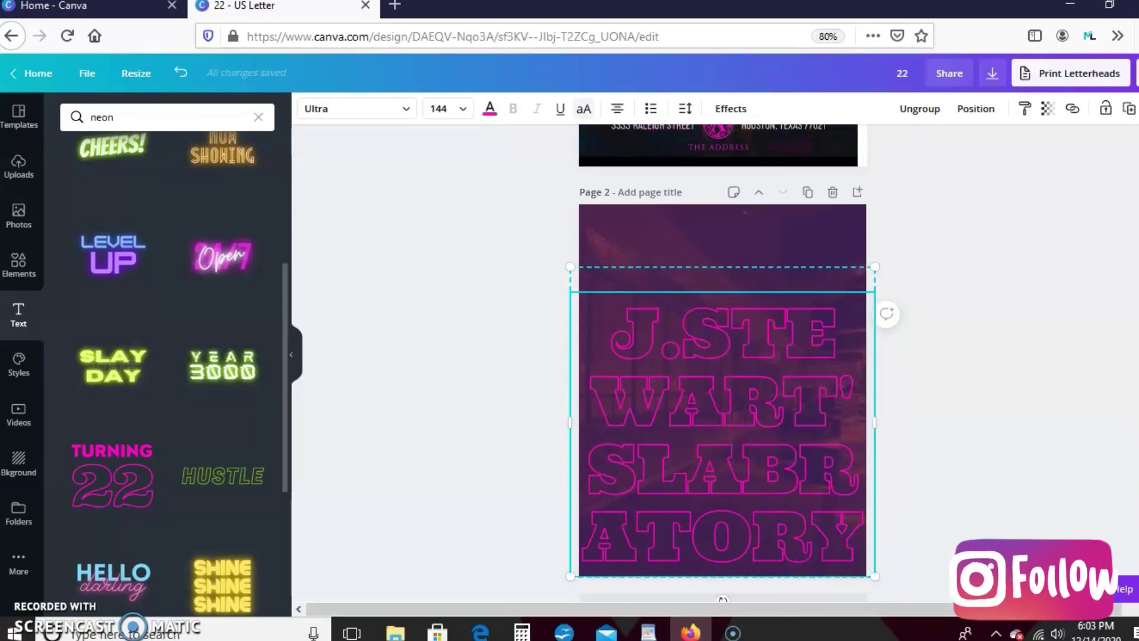
scroll(722, 362, up, 5)
scroll(722, 362, down, 4)
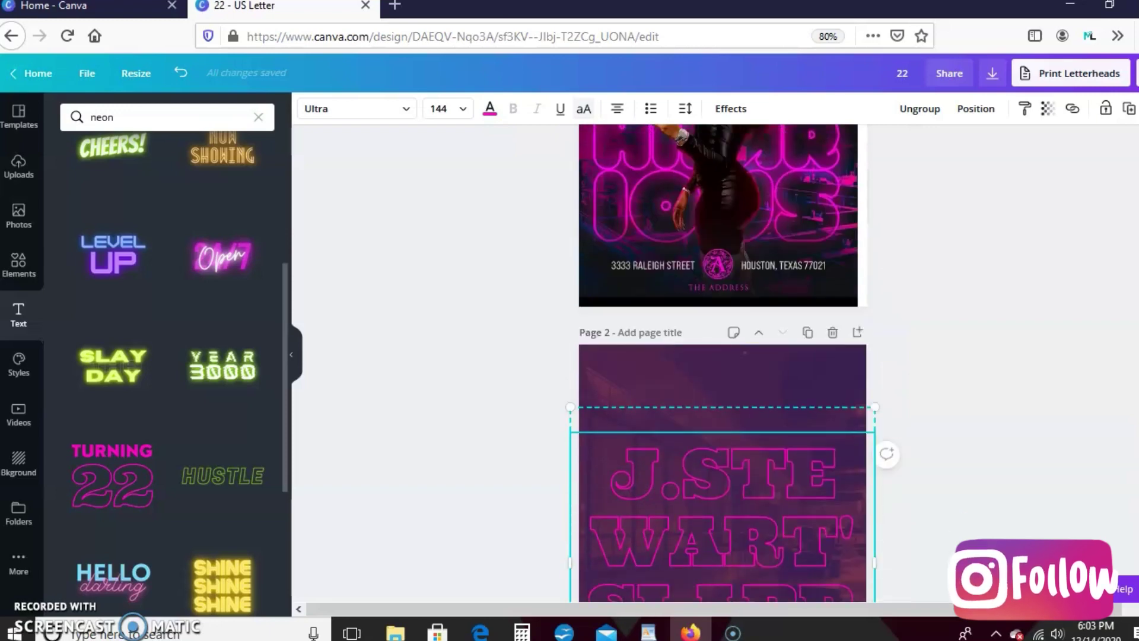
key(Escape)
click(689, 517)
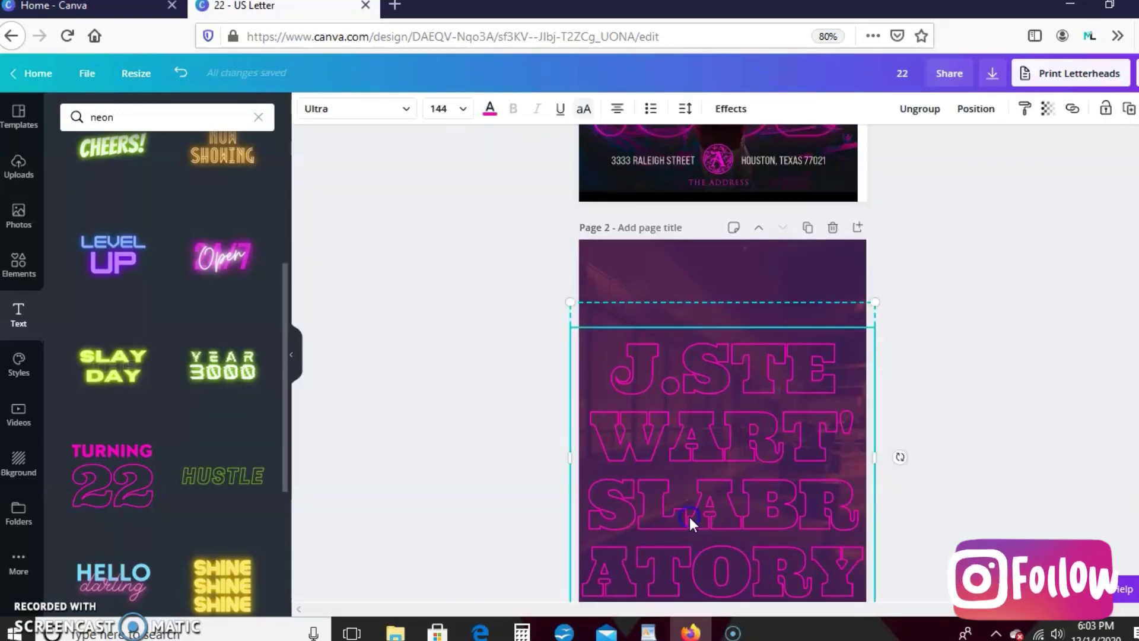
click(731, 112)
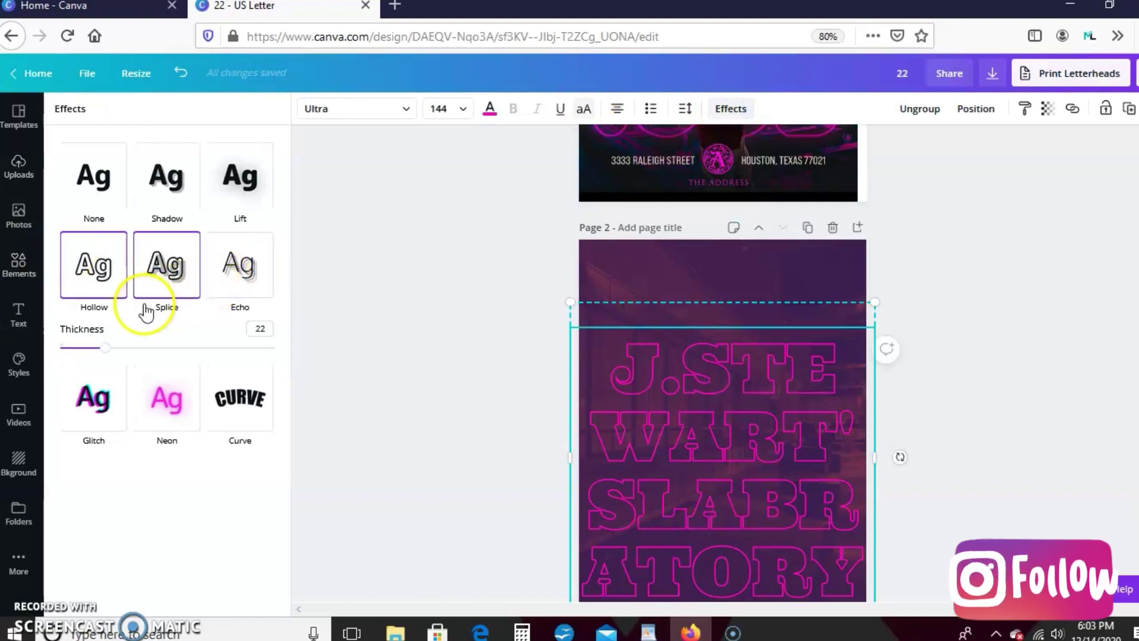
drag(114, 356, 120, 354)
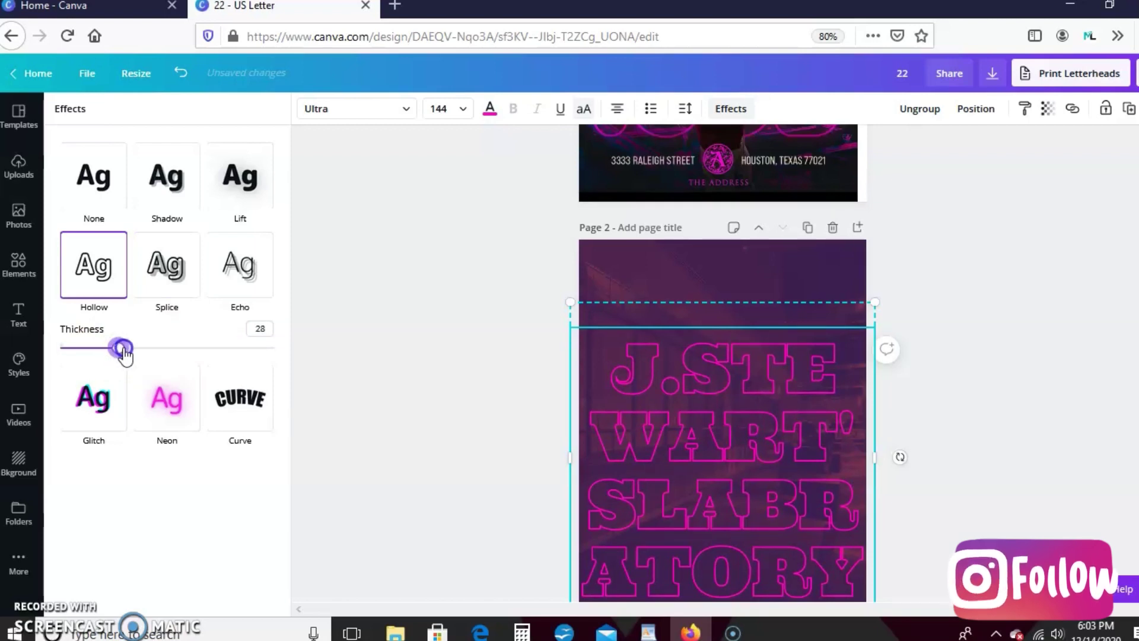
drag(124, 354, 148, 357)
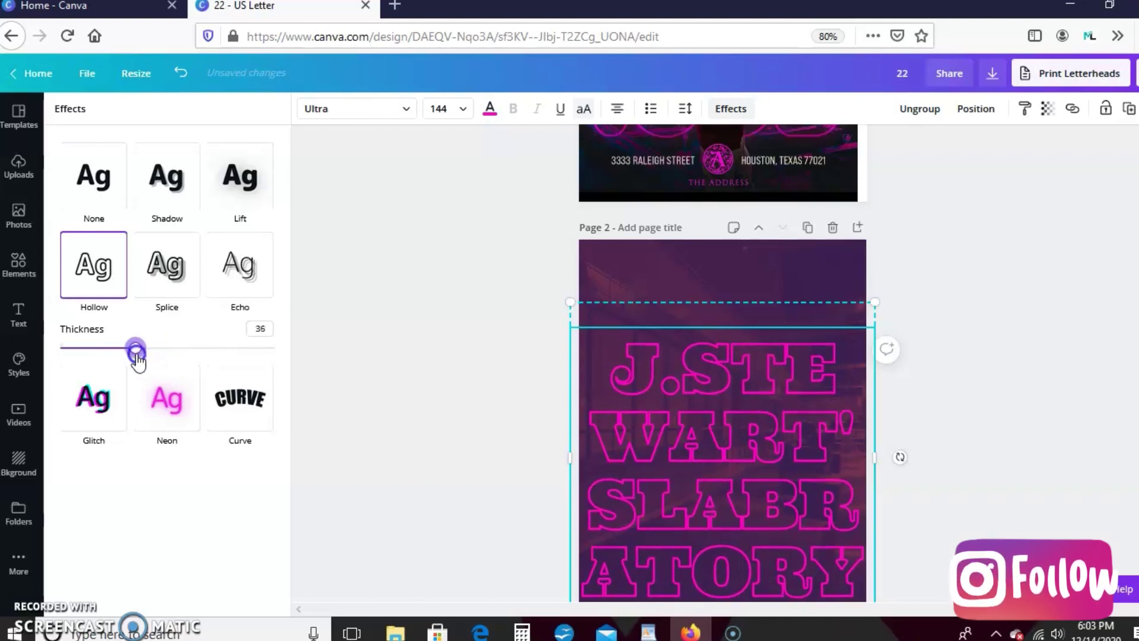
Step: Try the Neon effect on the outlined lettering, return it to Hollow and thin its outline below the default thickness
click(178, 418)
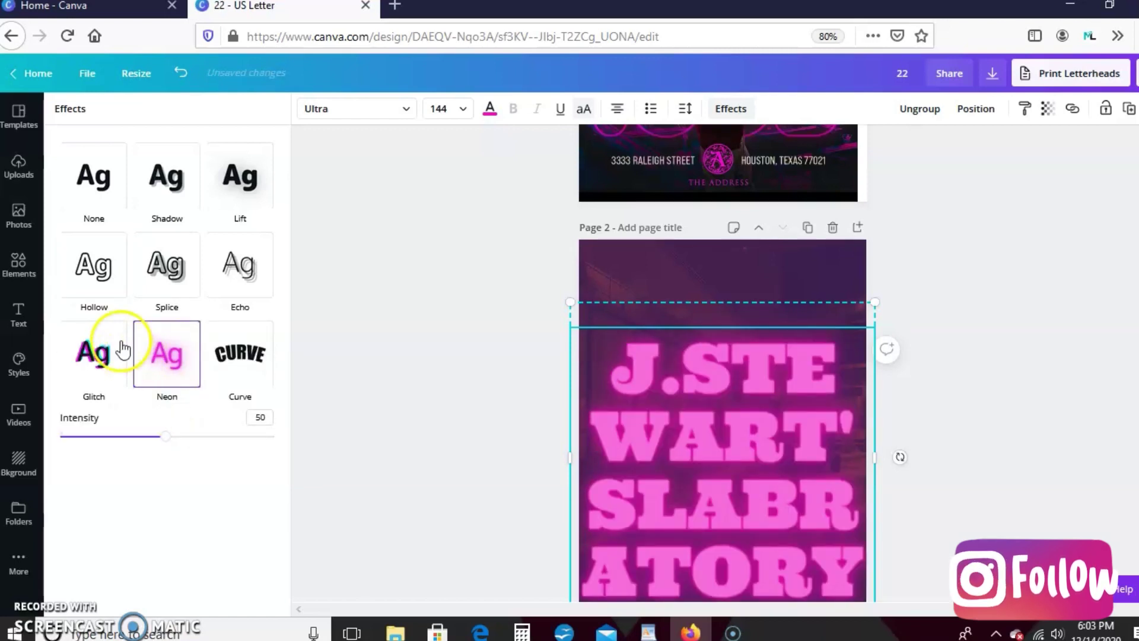
click(95, 280)
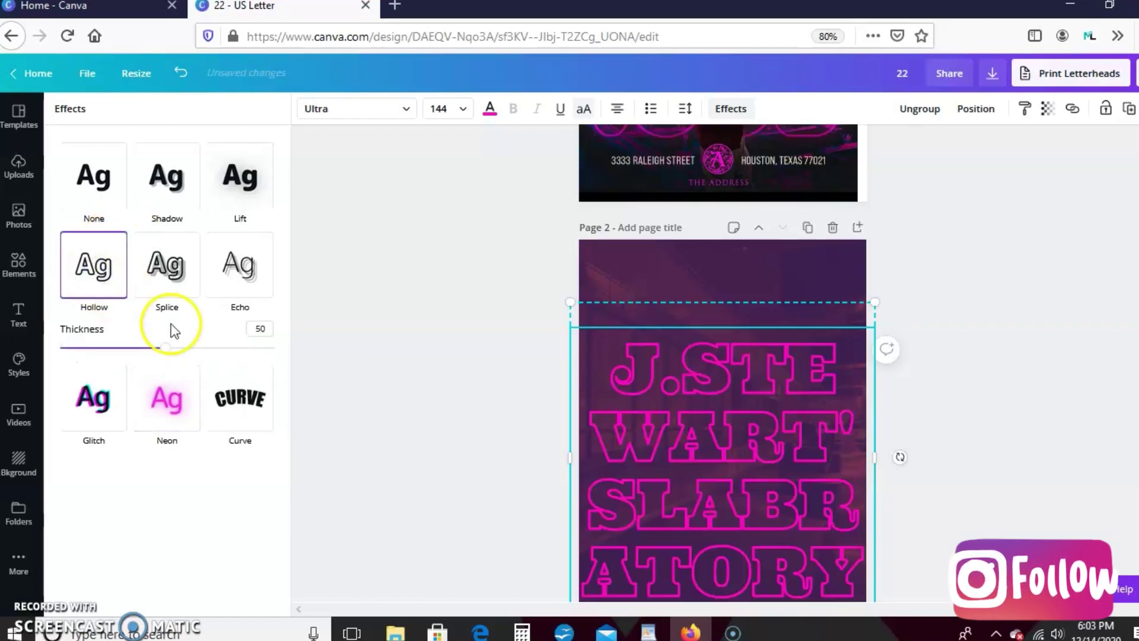
drag(158, 351, 126, 352)
key(Escape)
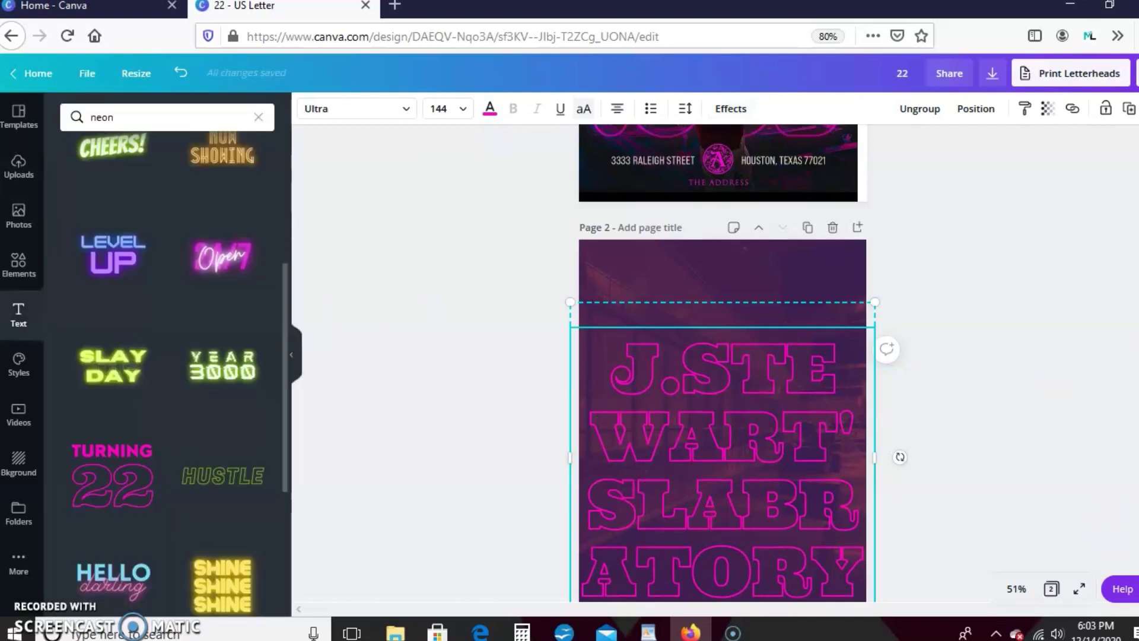
Step: Compare the outlined lettering on page 2 with the headline and neon text of the page 1 flyer
scroll(722, 362, up, 5)
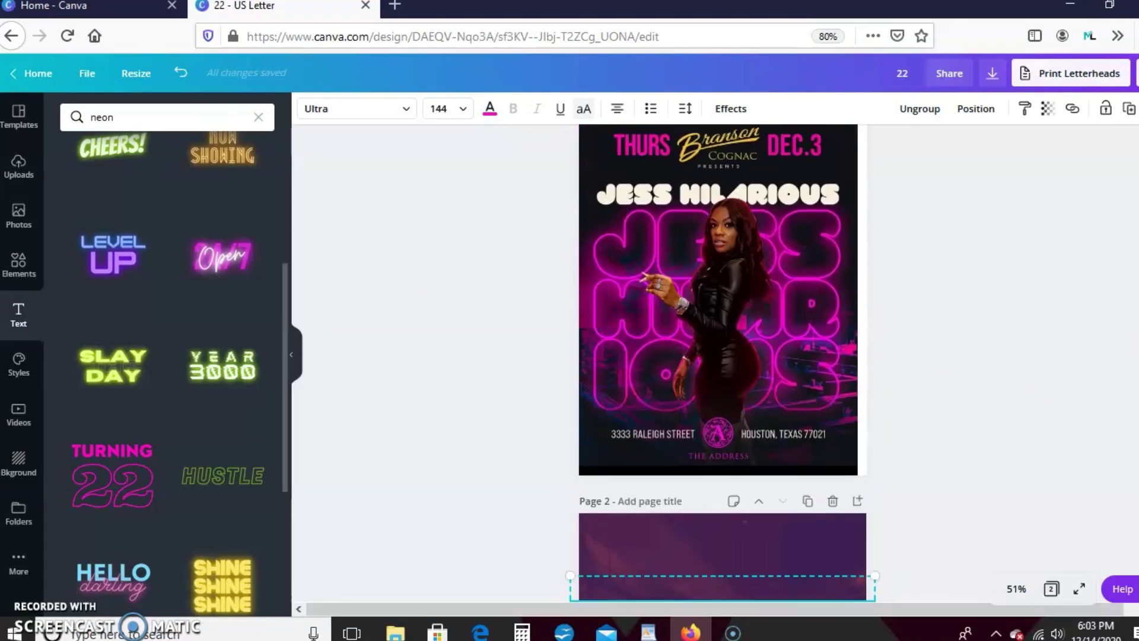
scroll(890, 516, down, 4)
click(1017, 509)
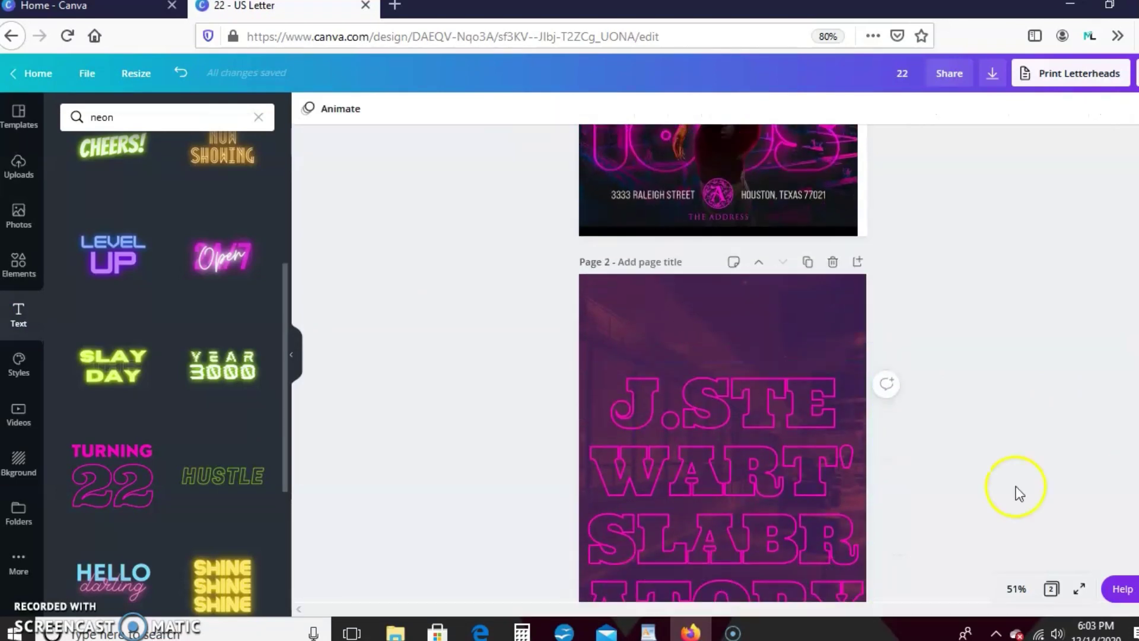
scroll(722, 362, up, 4)
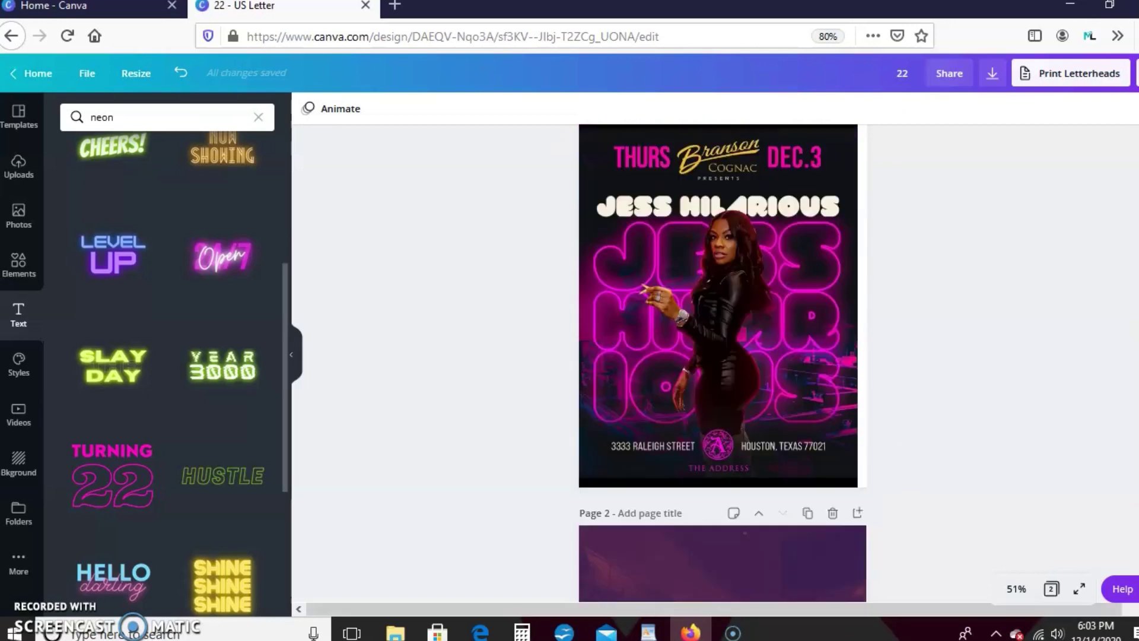
click(635, 213)
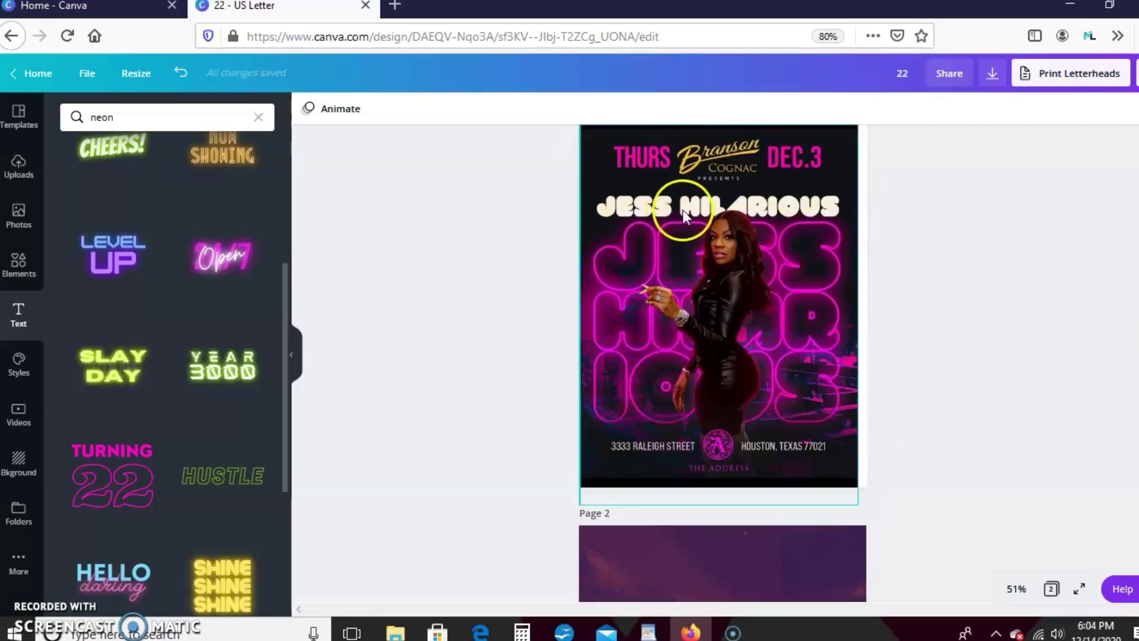
click(944, 282)
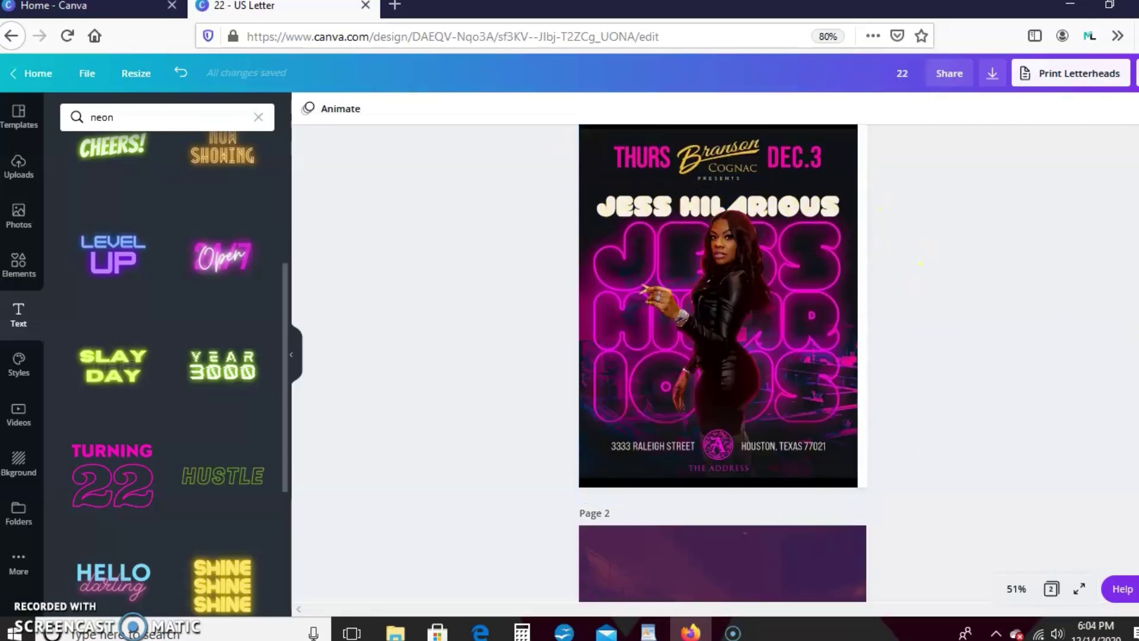
scroll(722, 362, down, 5)
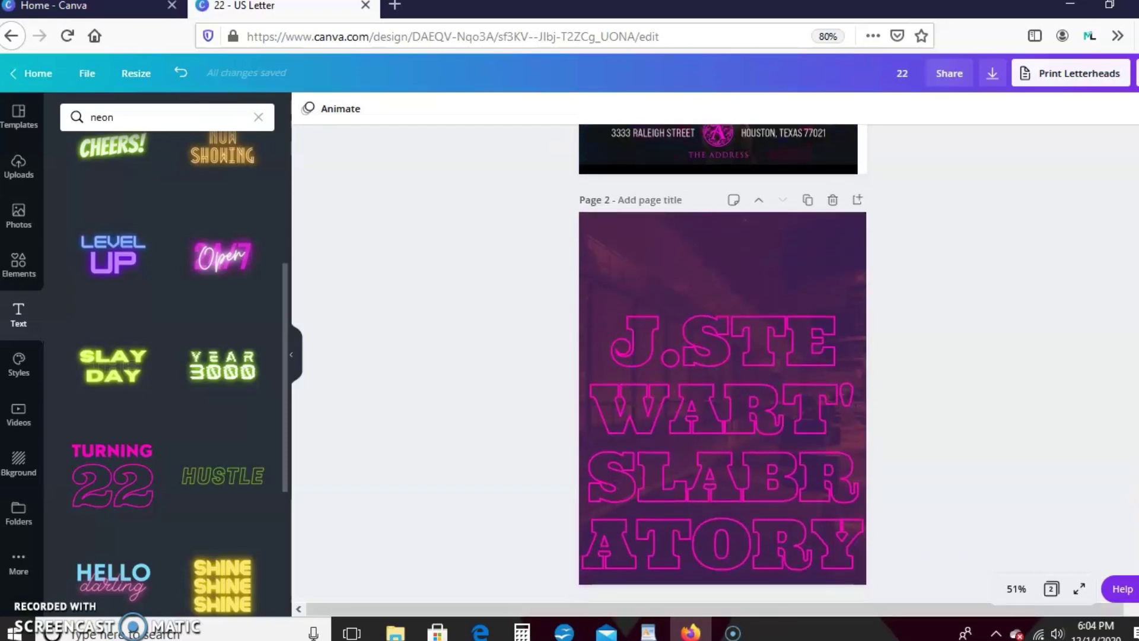
Step: Scale the outlined lettering down to font size 134 and centre it in the lower part of page 2
click(742, 454)
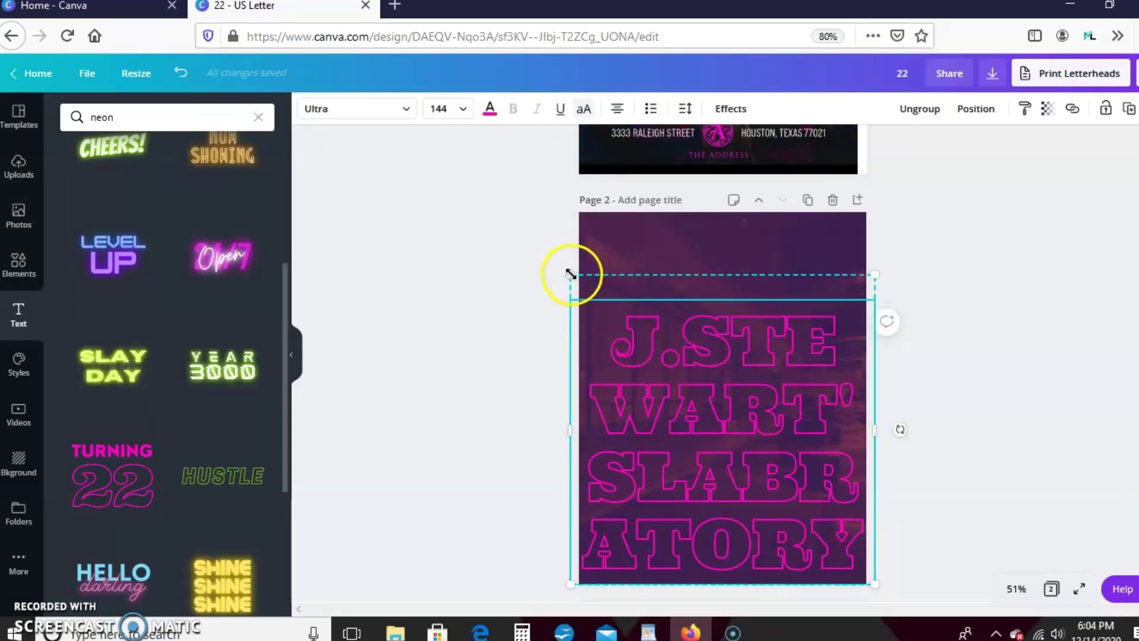
drag(570, 274, 591, 295)
drag(754, 389, 745, 397)
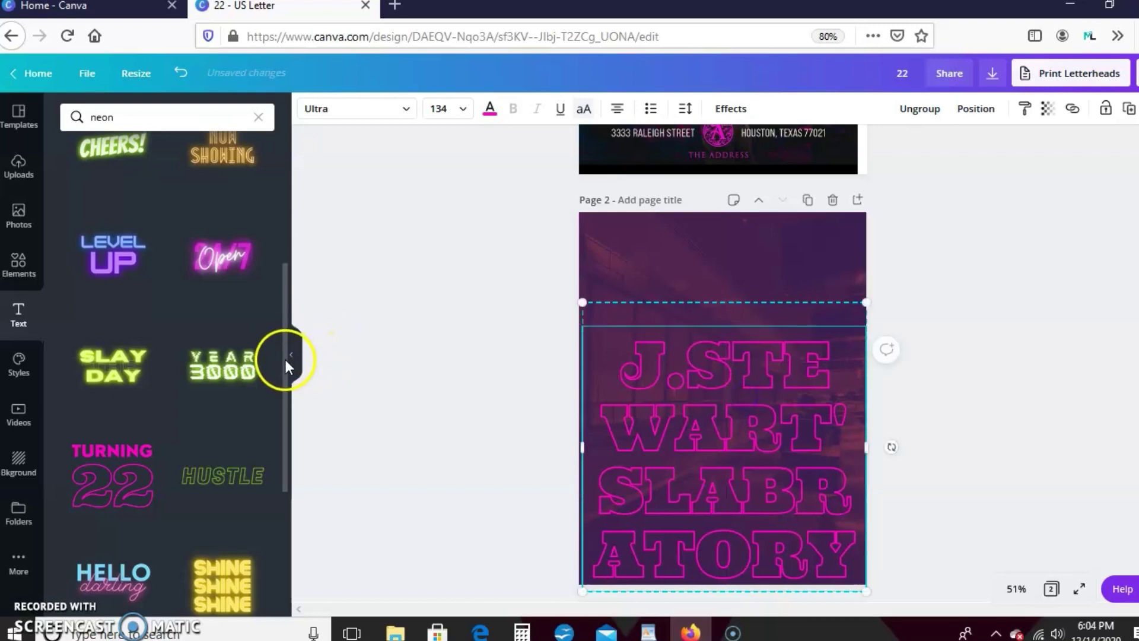
Step: Browse the neon text styles, clear the search and add the recently used "FEELIN' CUTE" font combination to page 2
drag(286, 359, 291, 214)
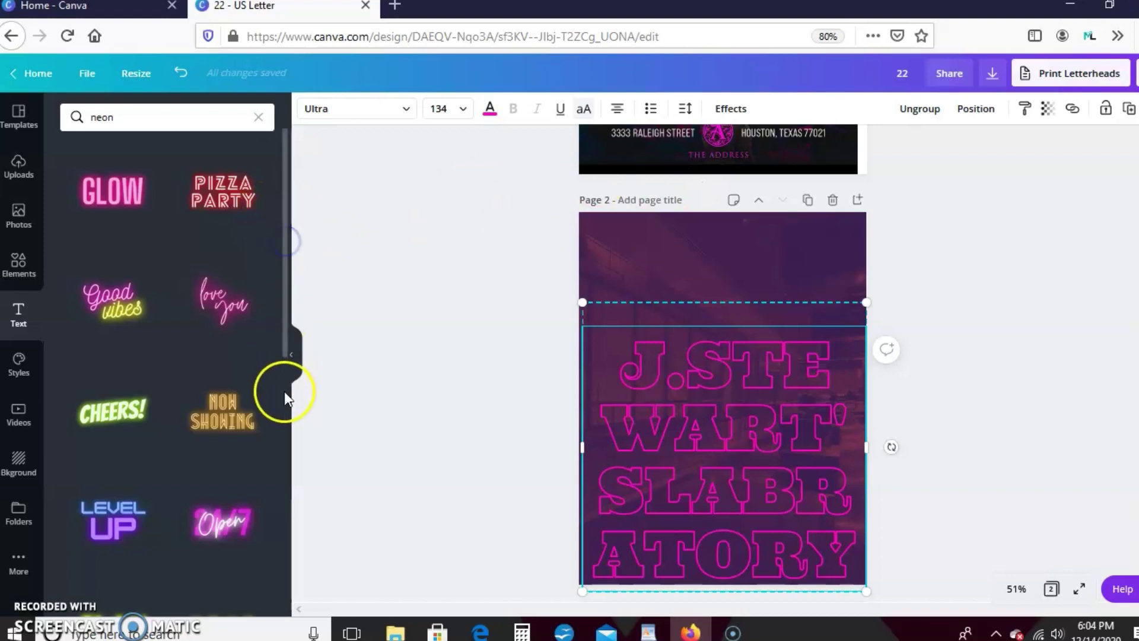
drag(283, 305, 267, 558)
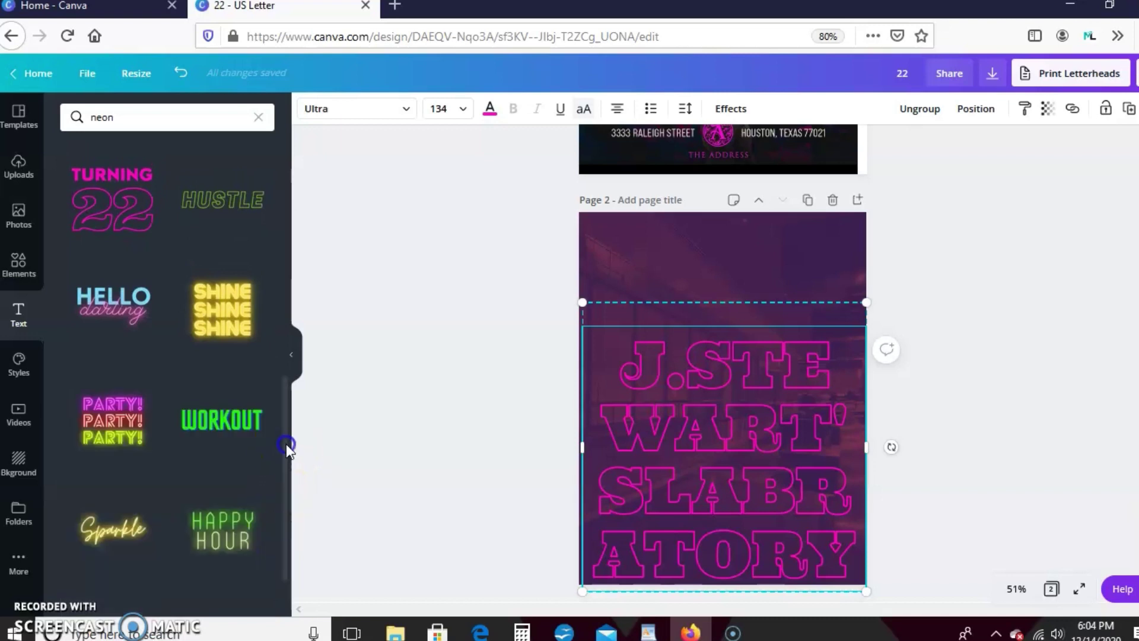
drag(287, 447, 289, 568)
click(258, 117)
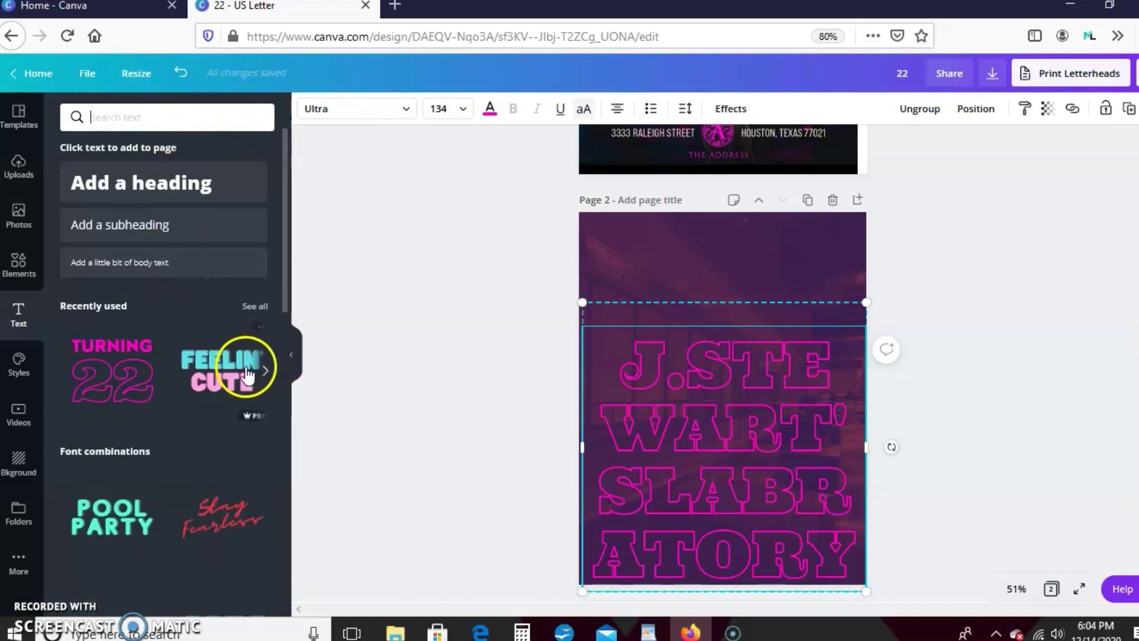
click(228, 375)
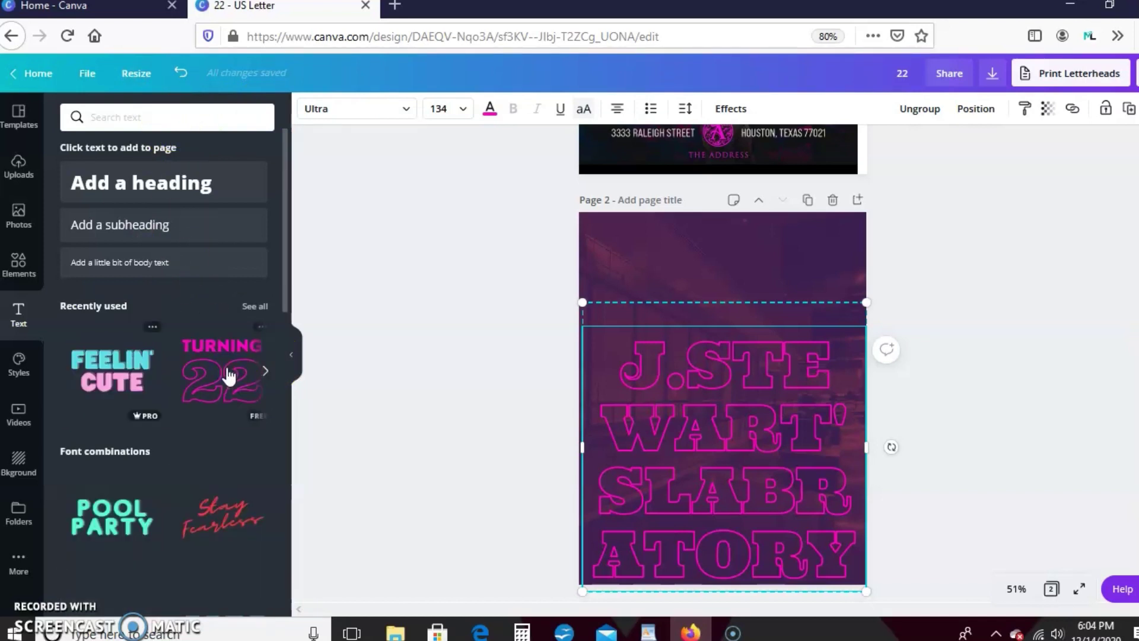
click(104, 374)
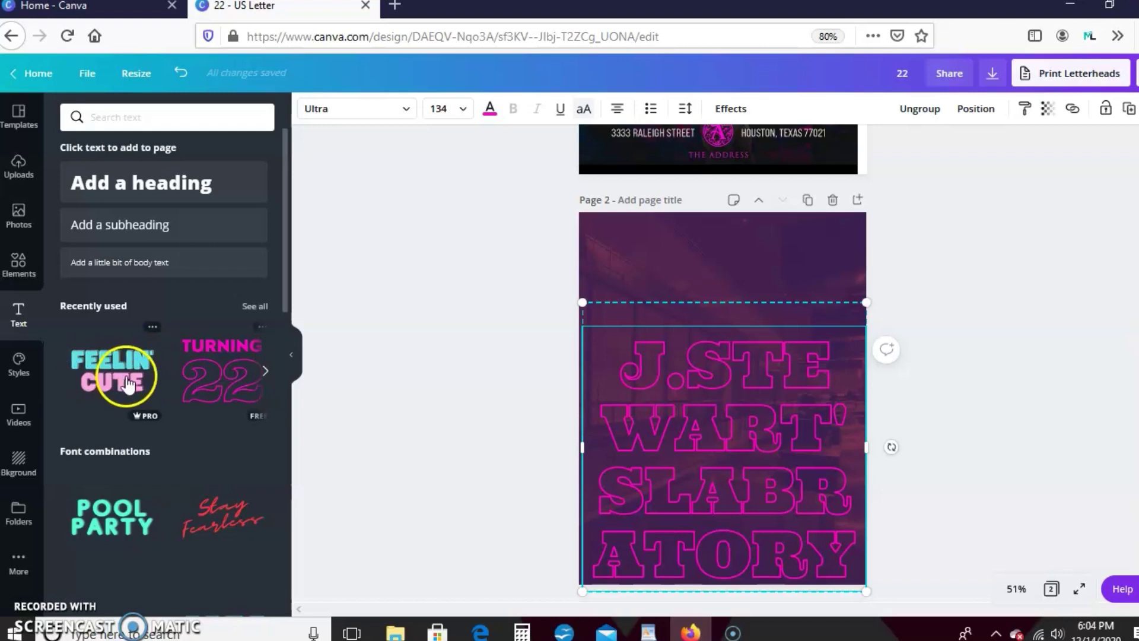
Step: Move the "FEELIN' CUTE" text group up toward the upper part of page 2, above most of the outlined lettering
click(714, 394)
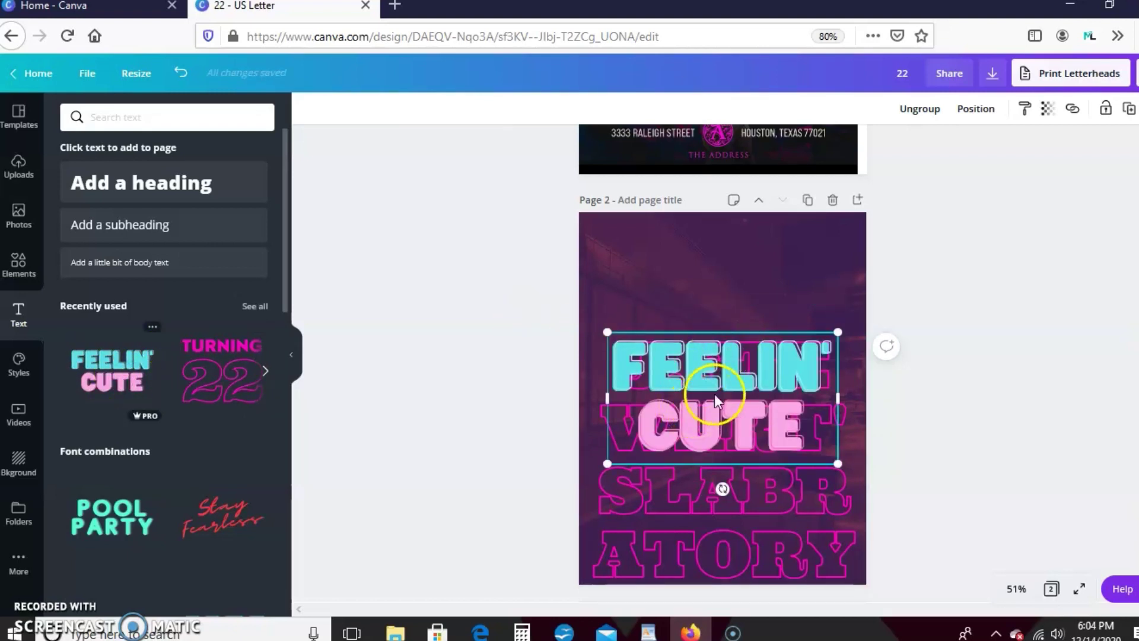
click(782, 410)
click(642, 408)
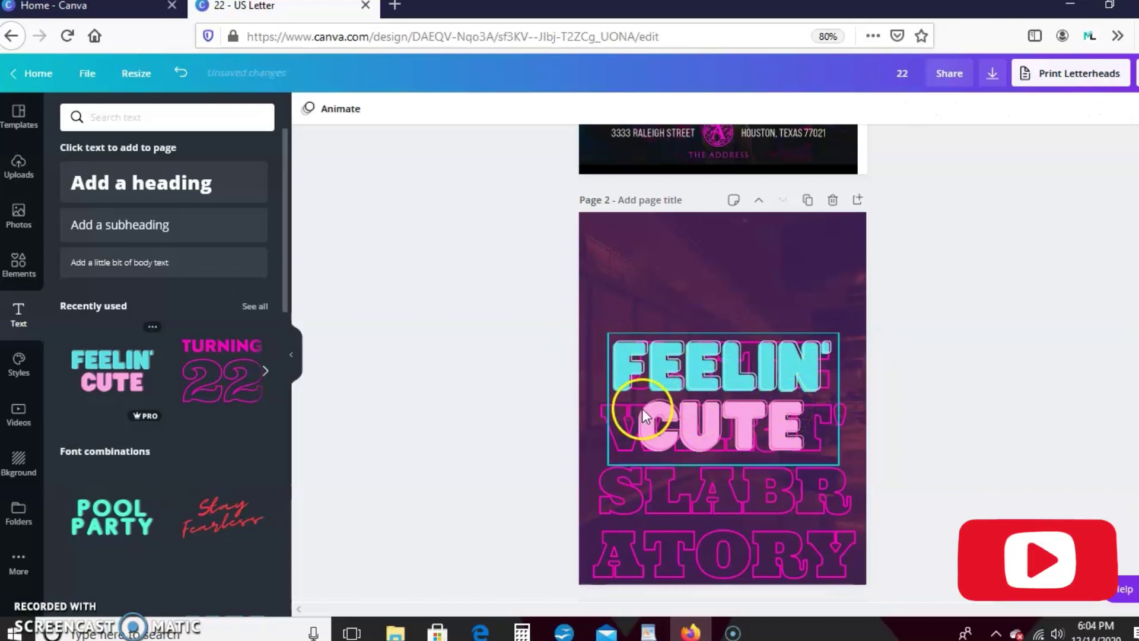
click(674, 396)
click(743, 386)
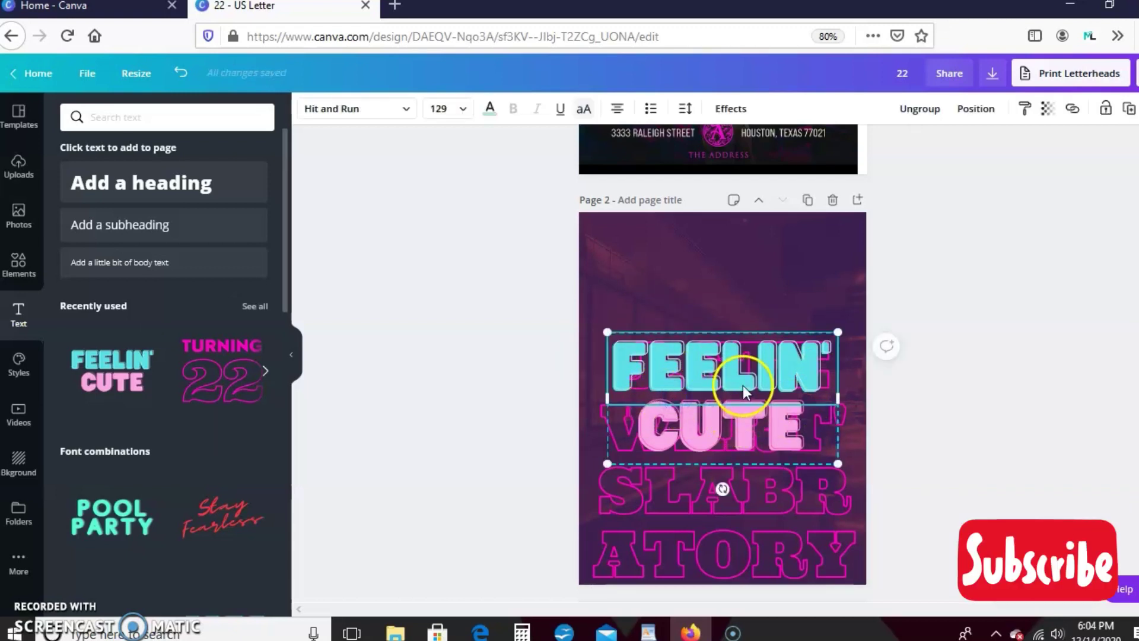
drag(742, 385, 741, 284)
Step: Delete the word "FEELIN'" and its apostrophe from the upper line of the text group
double_click(742, 284)
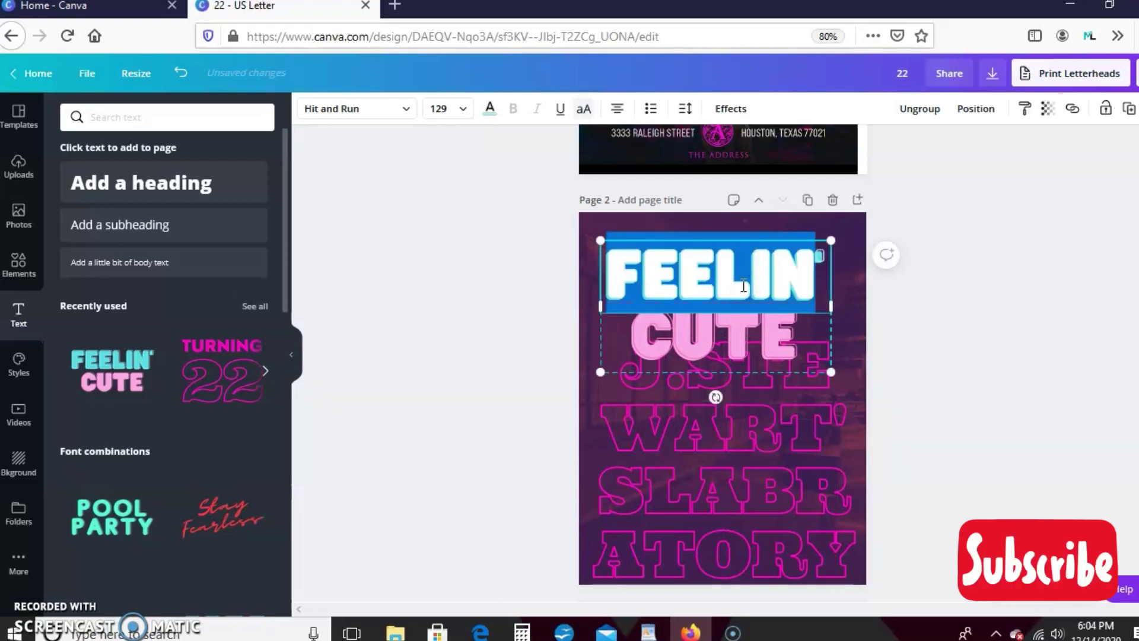
key(BackSpace)
click(743, 253)
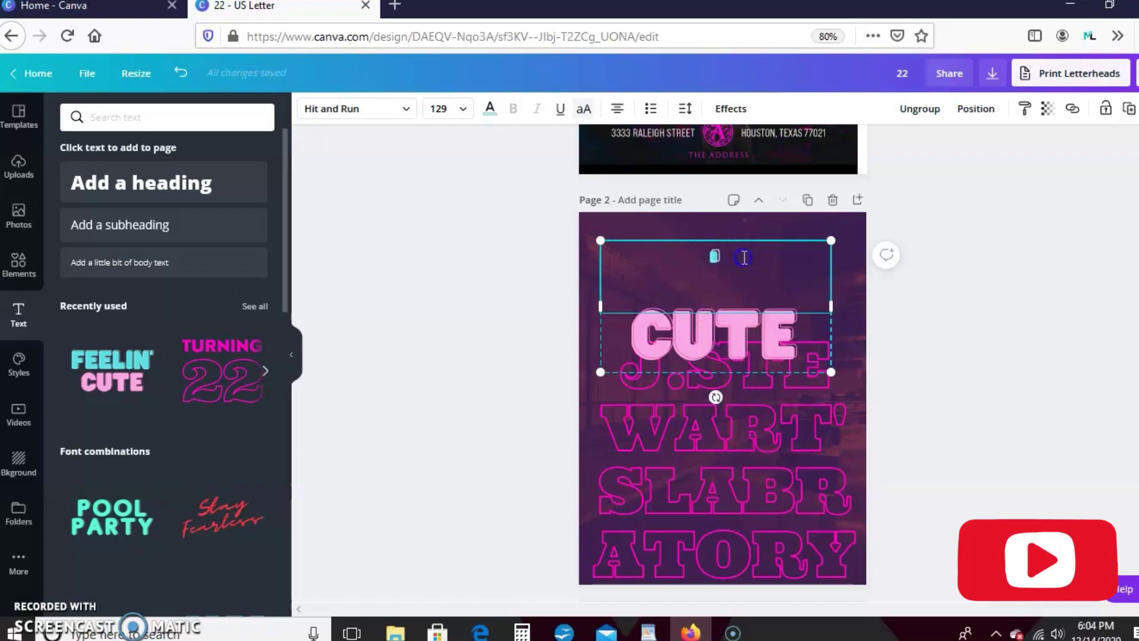
Step: Replace the word "CUTE" with the featured person's first name in capitals
click(721, 332)
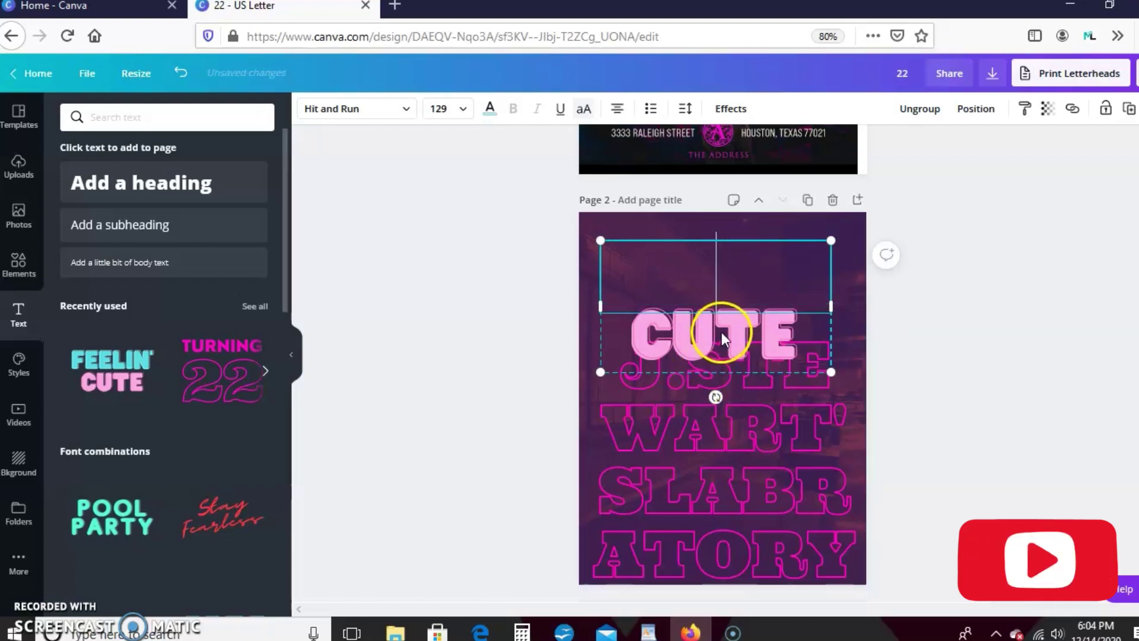
double_click(721, 332)
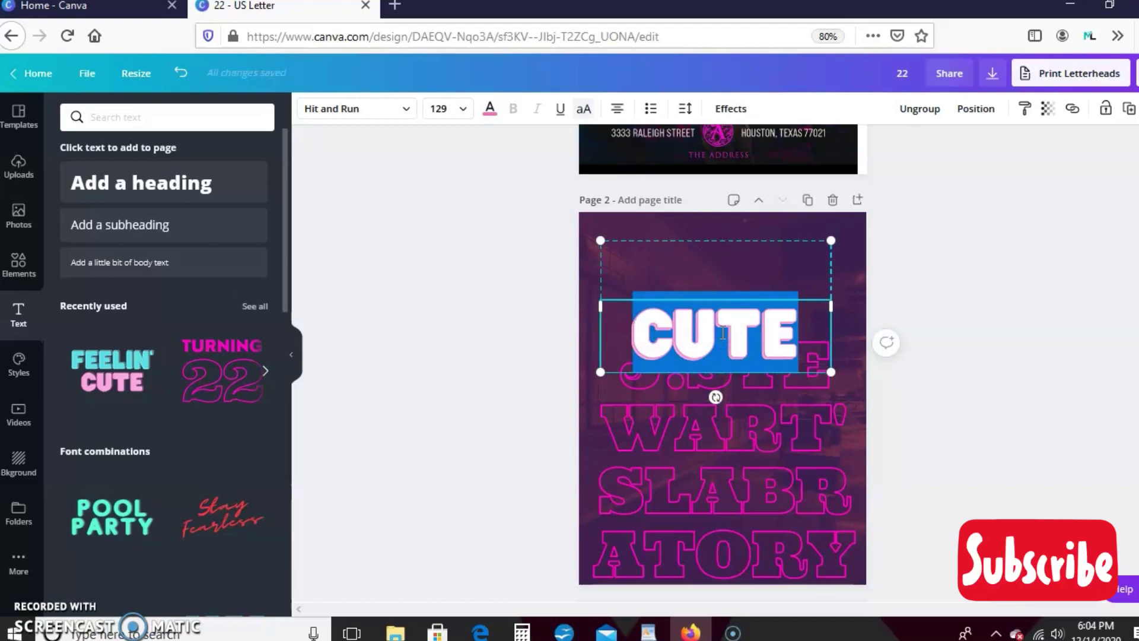
text(JAMILL)
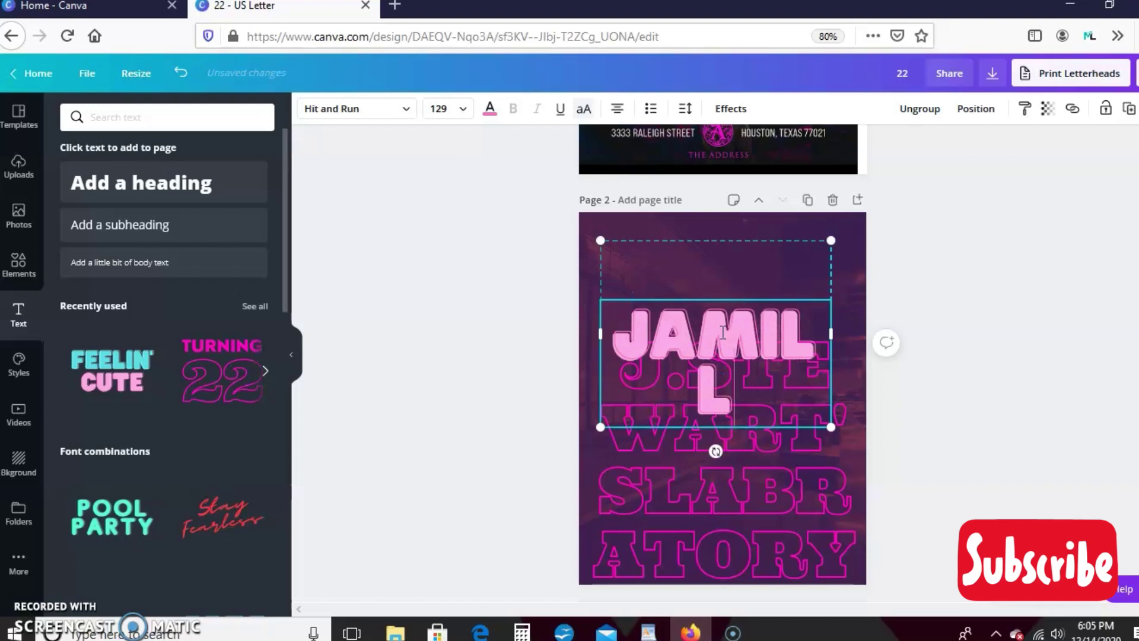
text(A)
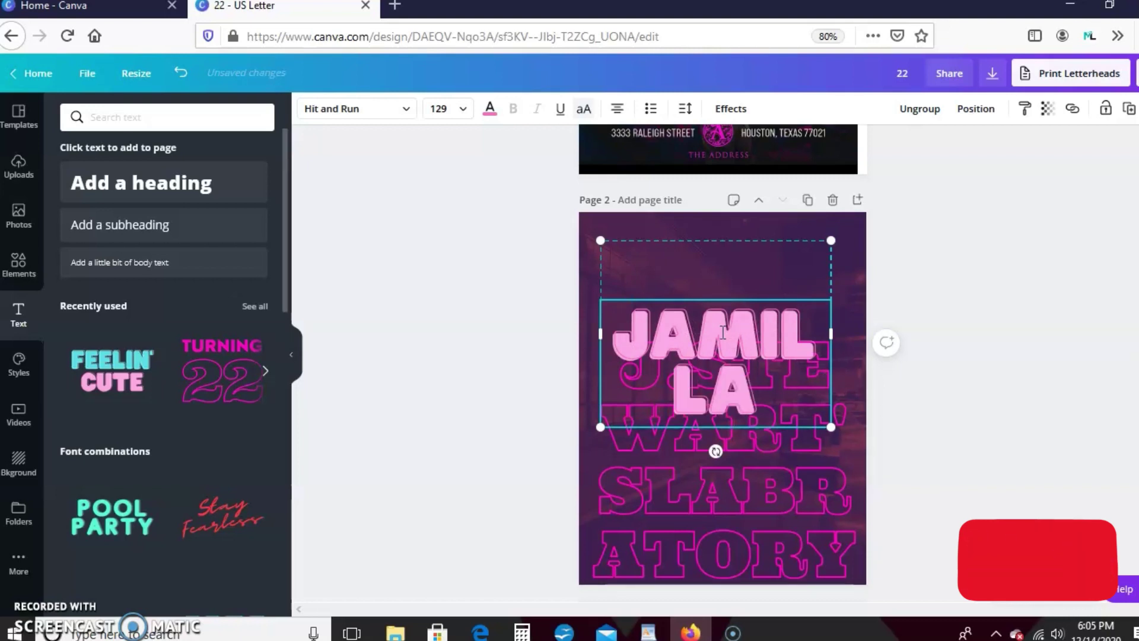
text(H)
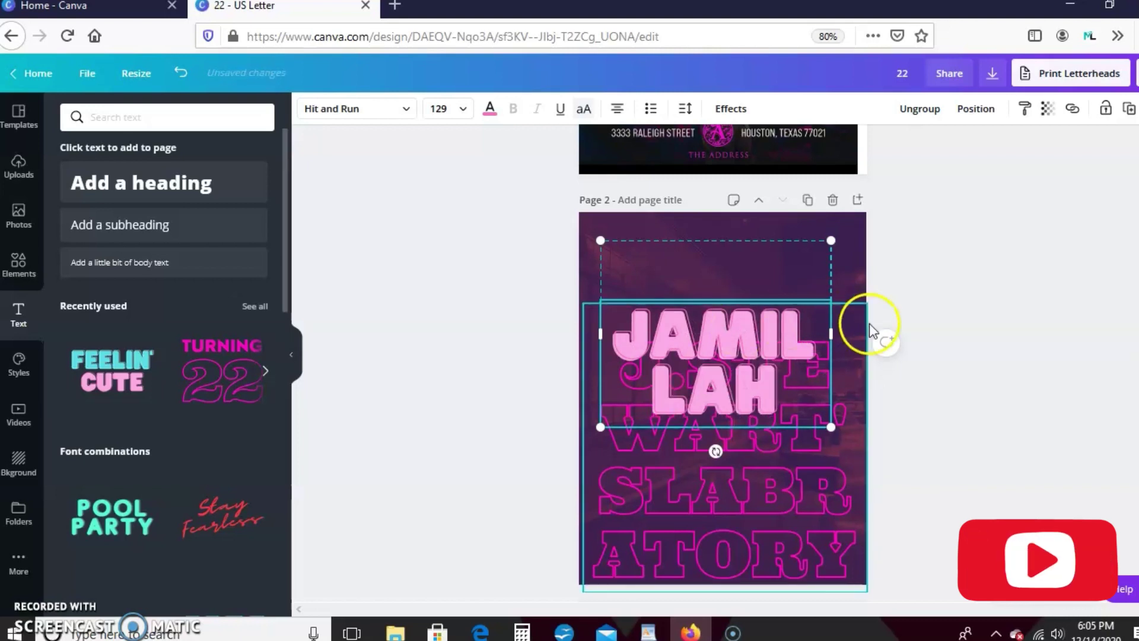
Step: Widen the name's text box past the page's right edge and set its font size to 104 so it fits one line
drag(830, 335, 907, 335)
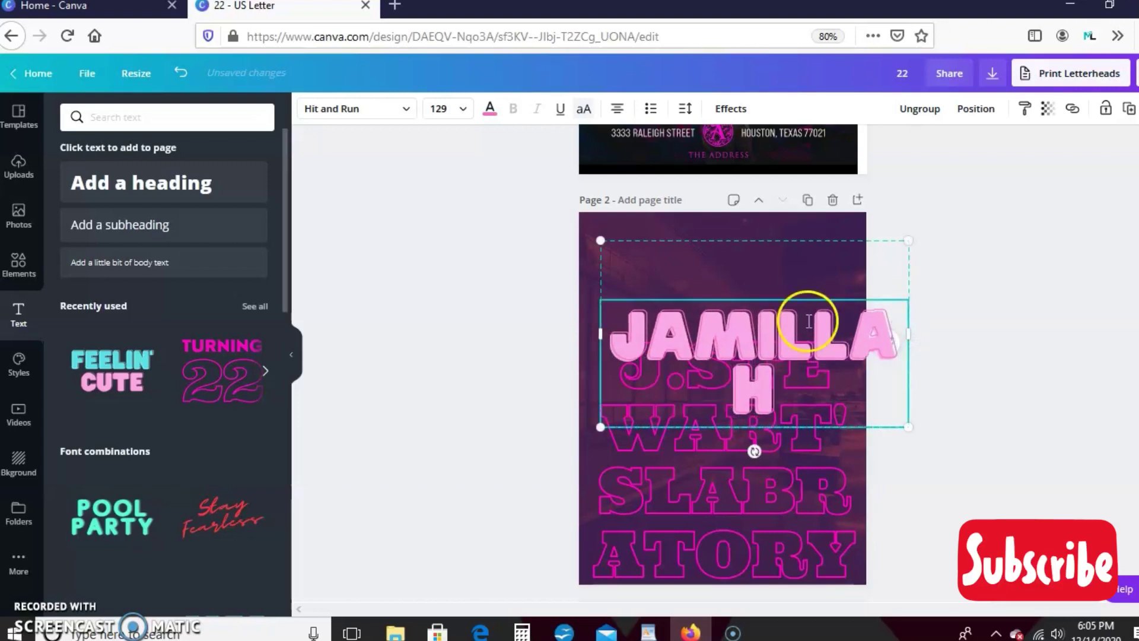
click(463, 111)
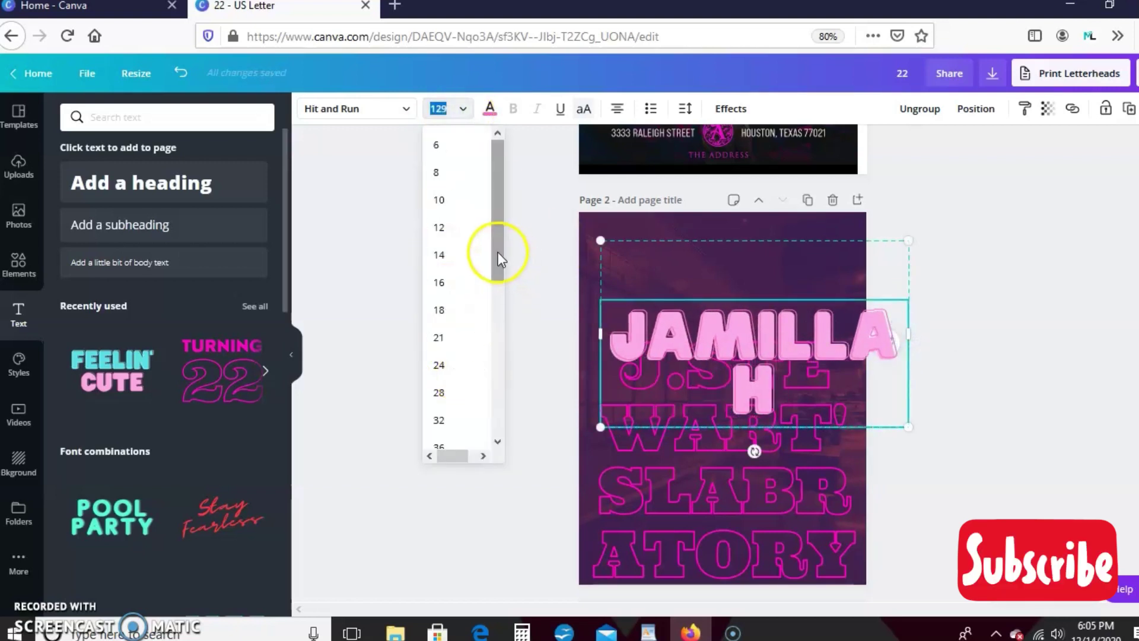
drag(497, 251, 503, 424)
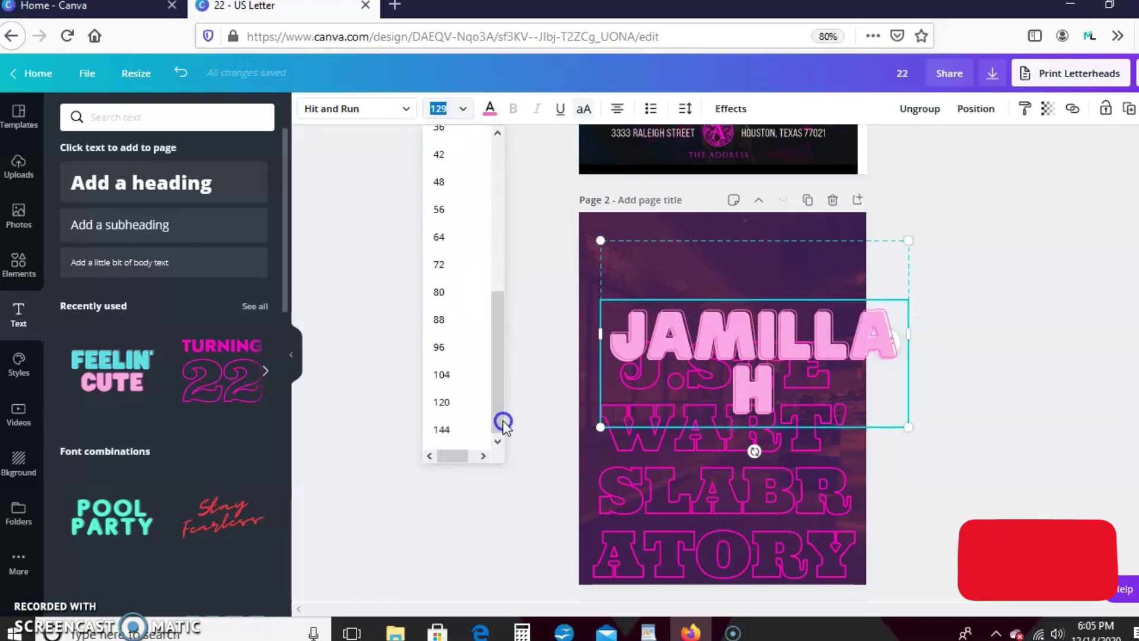
click(450, 398)
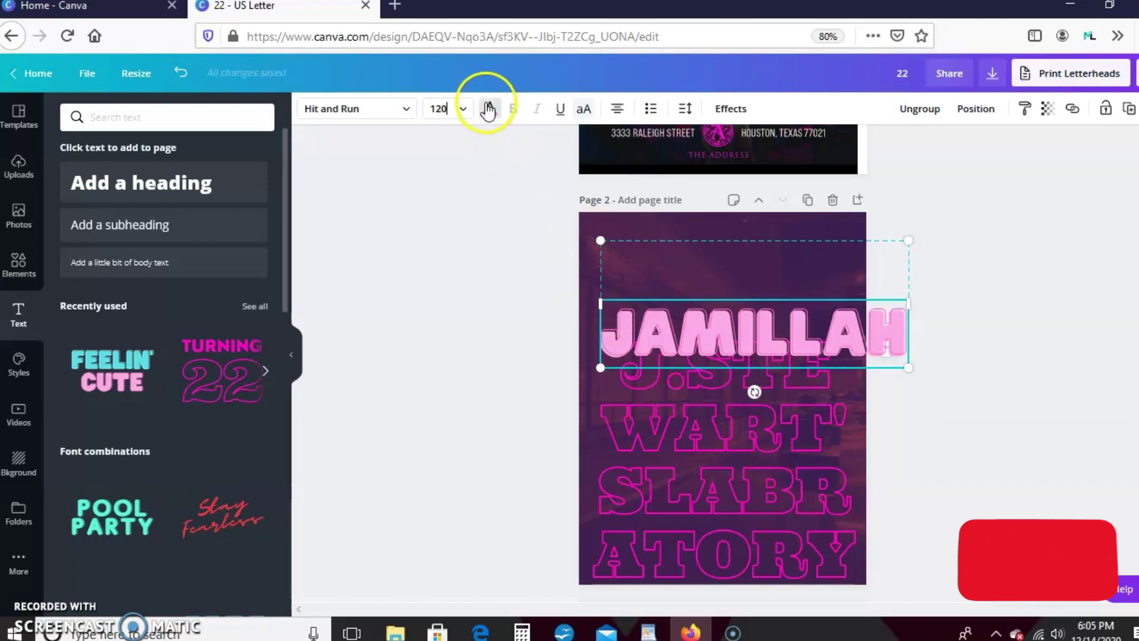
click(462, 108)
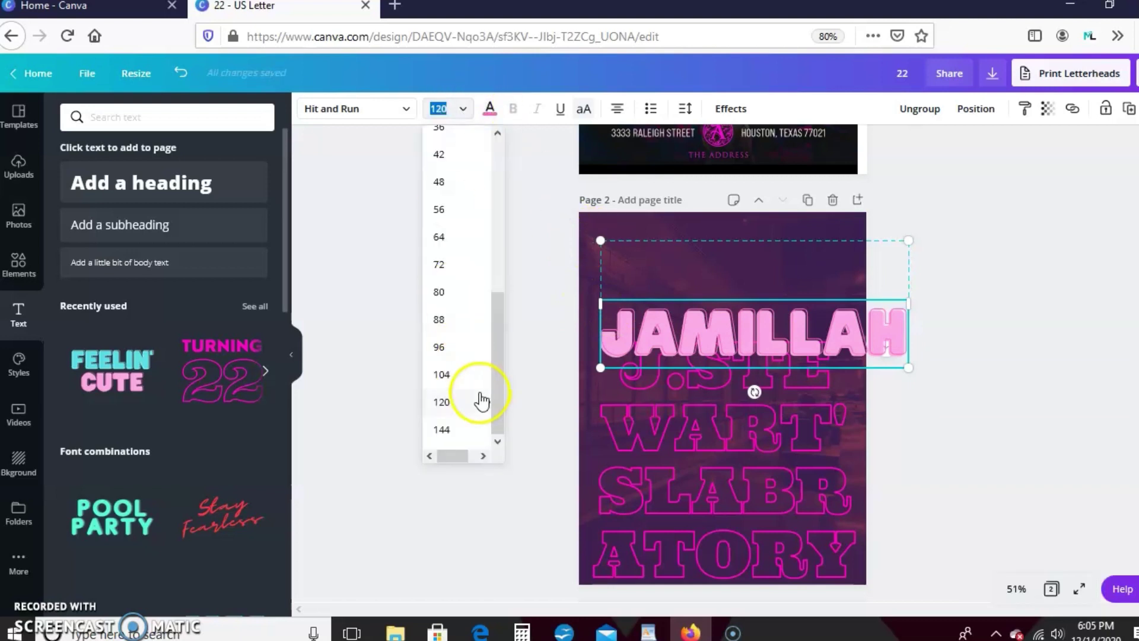
click(466, 374)
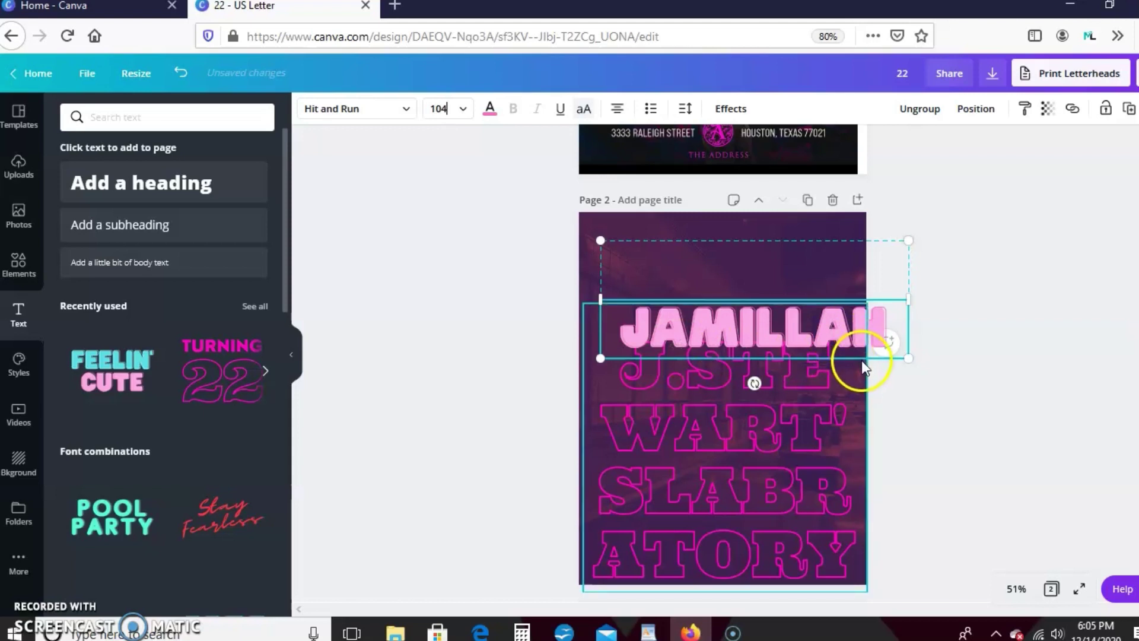
Step: Scale the pink name down to font size 77 and centre it just above the outlined lettering on page 2
drag(877, 364, 842, 350)
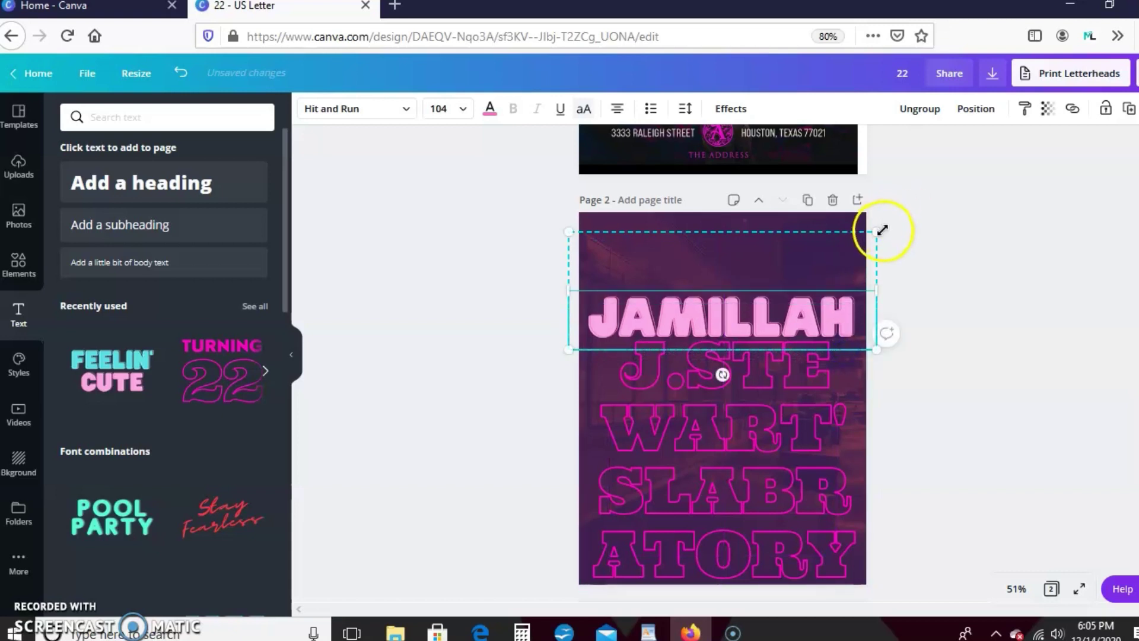
drag(876, 239, 814, 289)
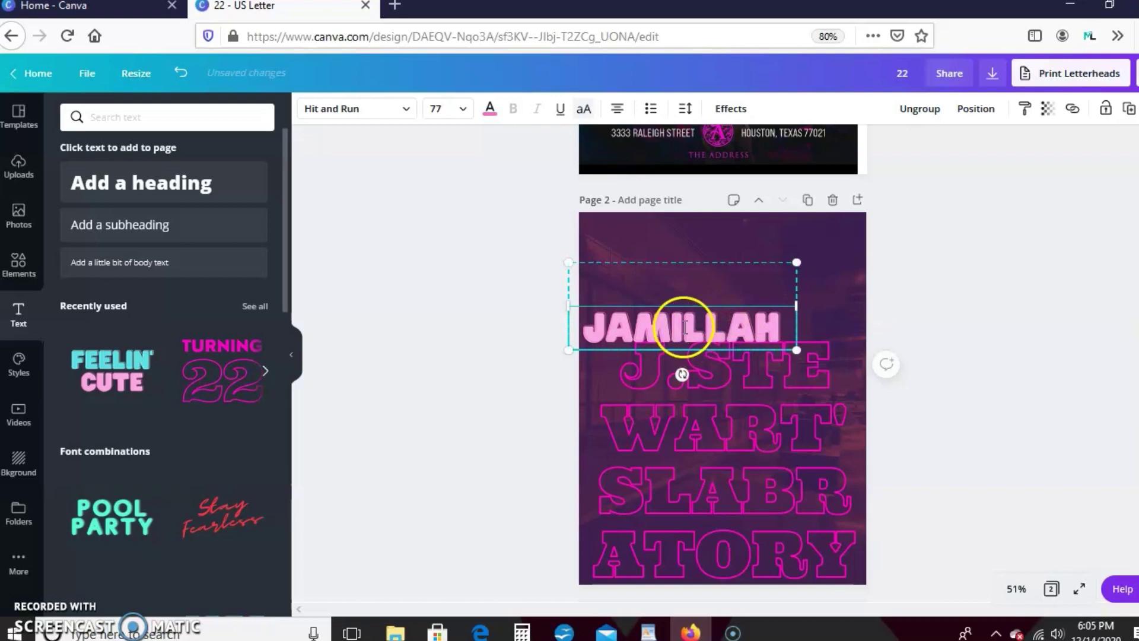
click(725, 272)
drag(725, 272, 734, 268)
scroll(724, 370, up, 5)
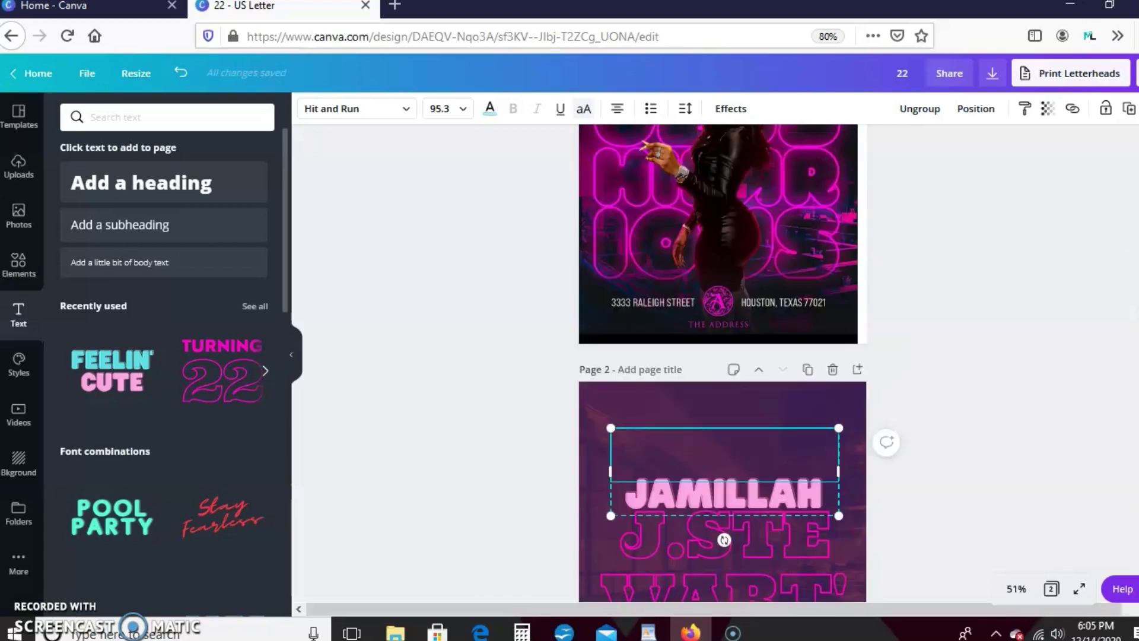
Step: Widen the pink name's text box to span the full page width and set its font size to 88
scroll(724, 439, down, 5)
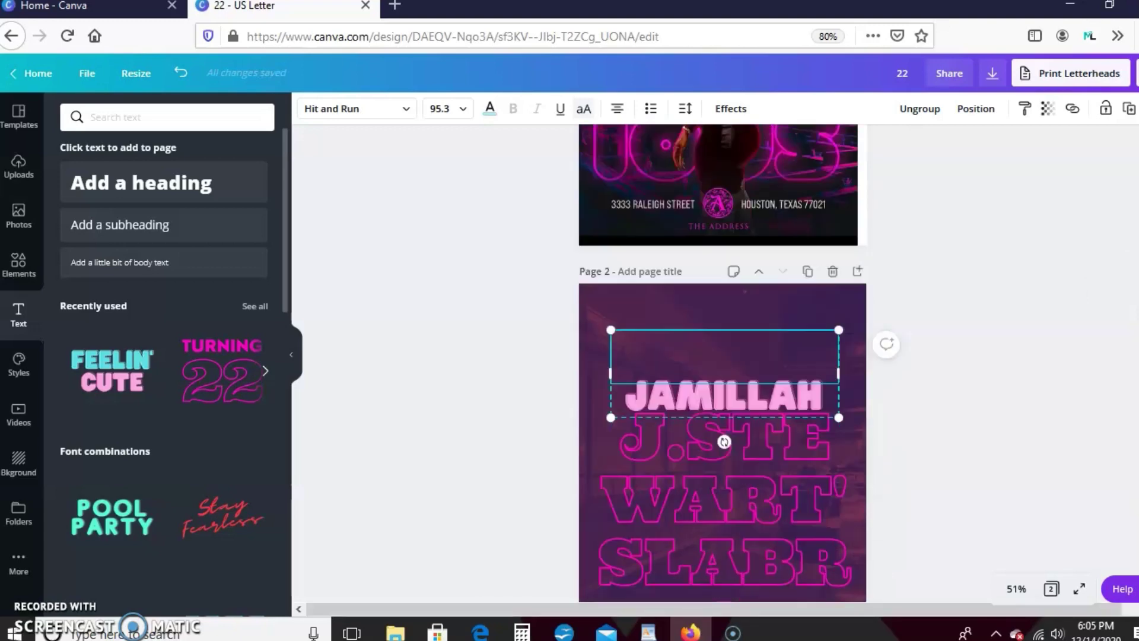
click(785, 364)
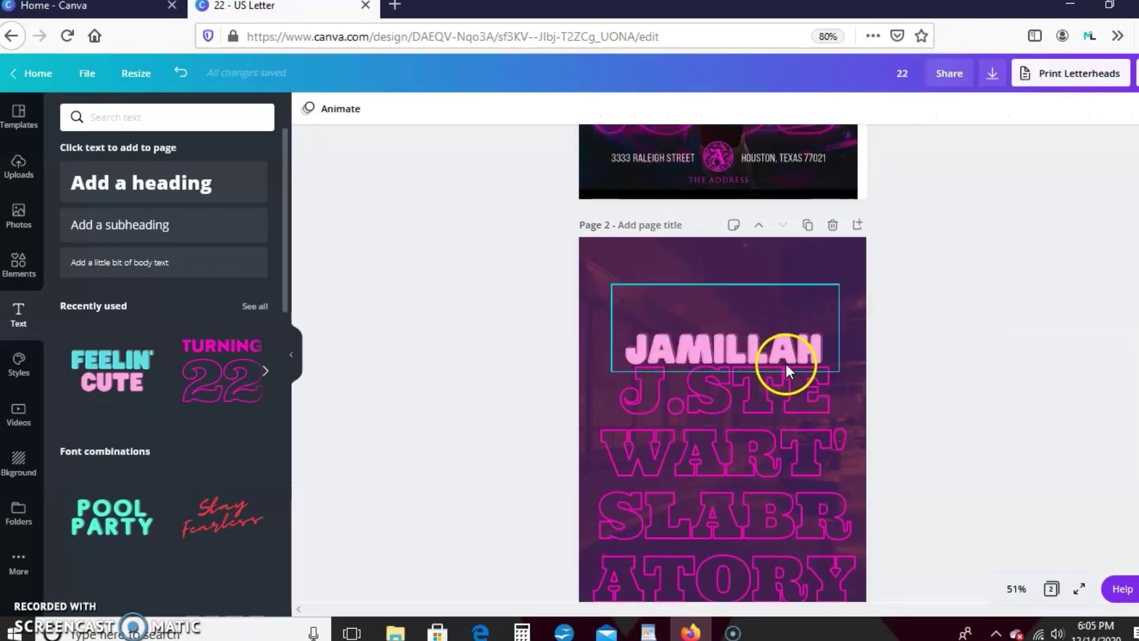
click(806, 336)
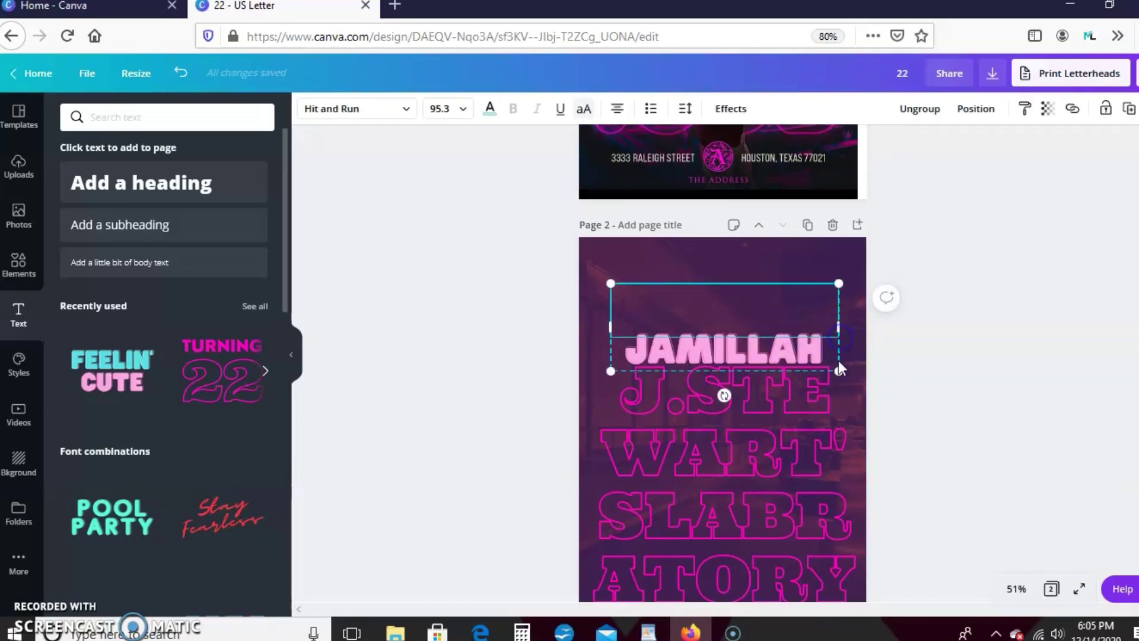
drag(867, 381, 821, 363)
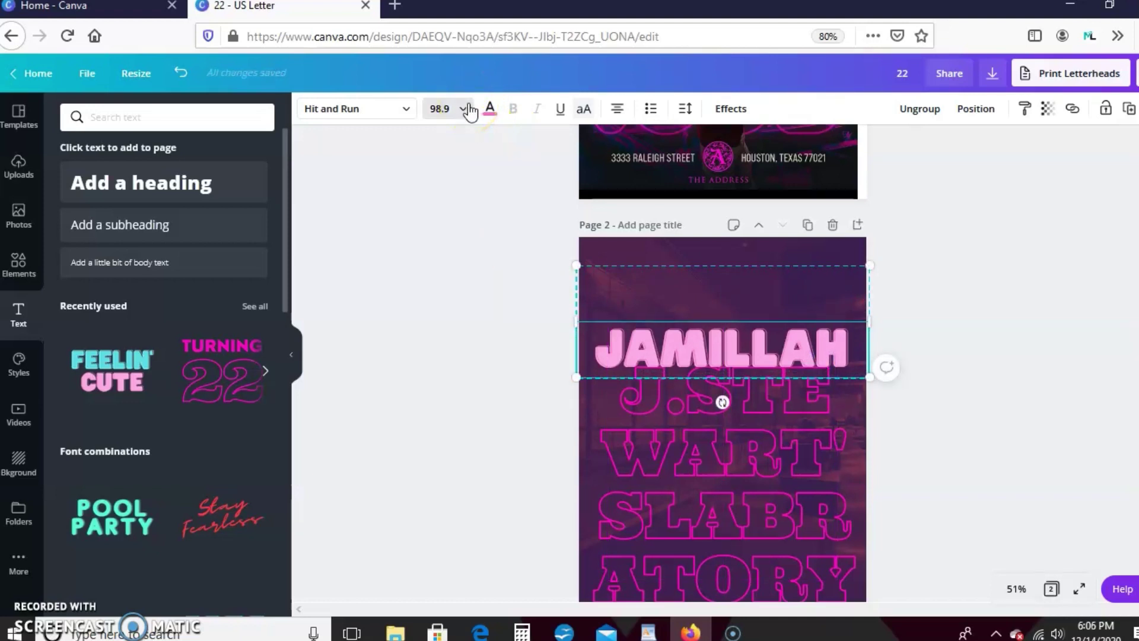
click(469, 110)
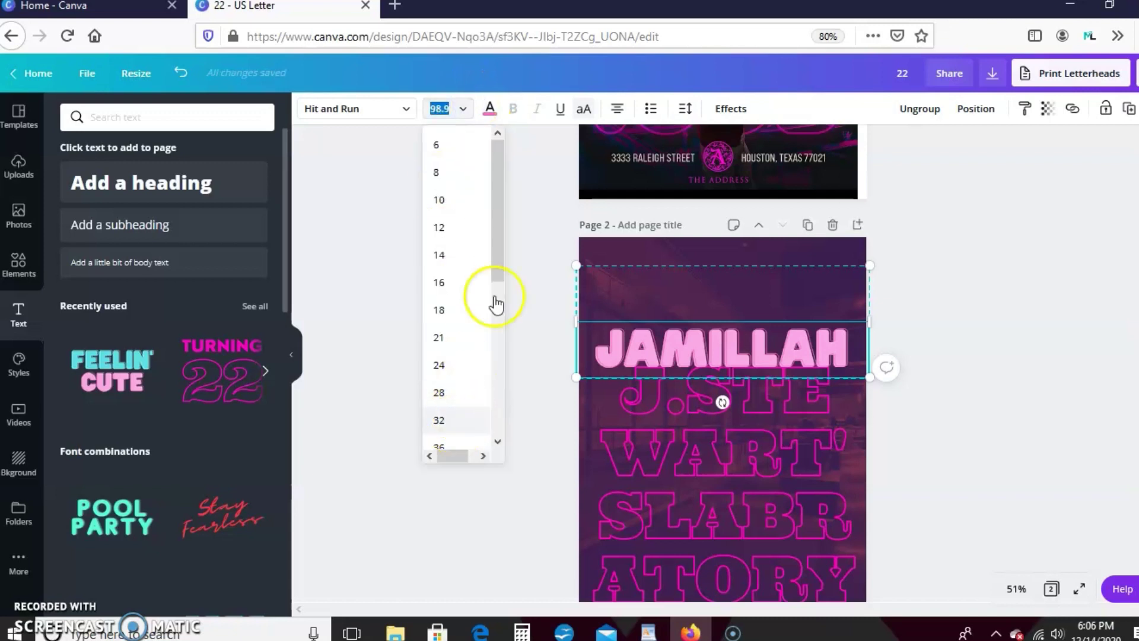
drag(501, 272, 506, 463)
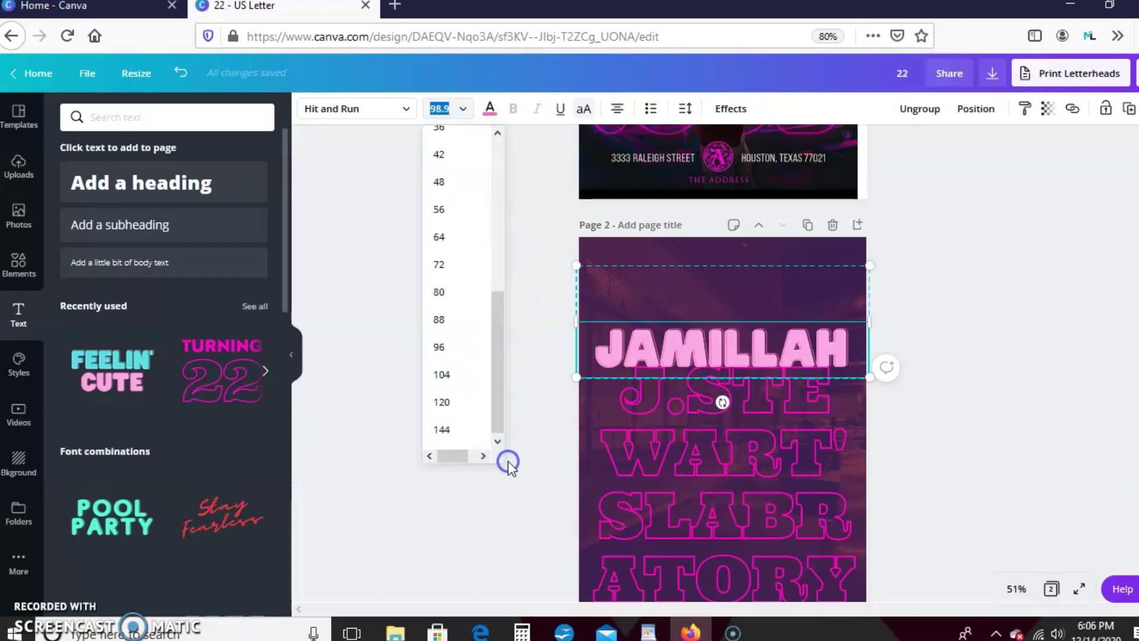
click(456, 350)
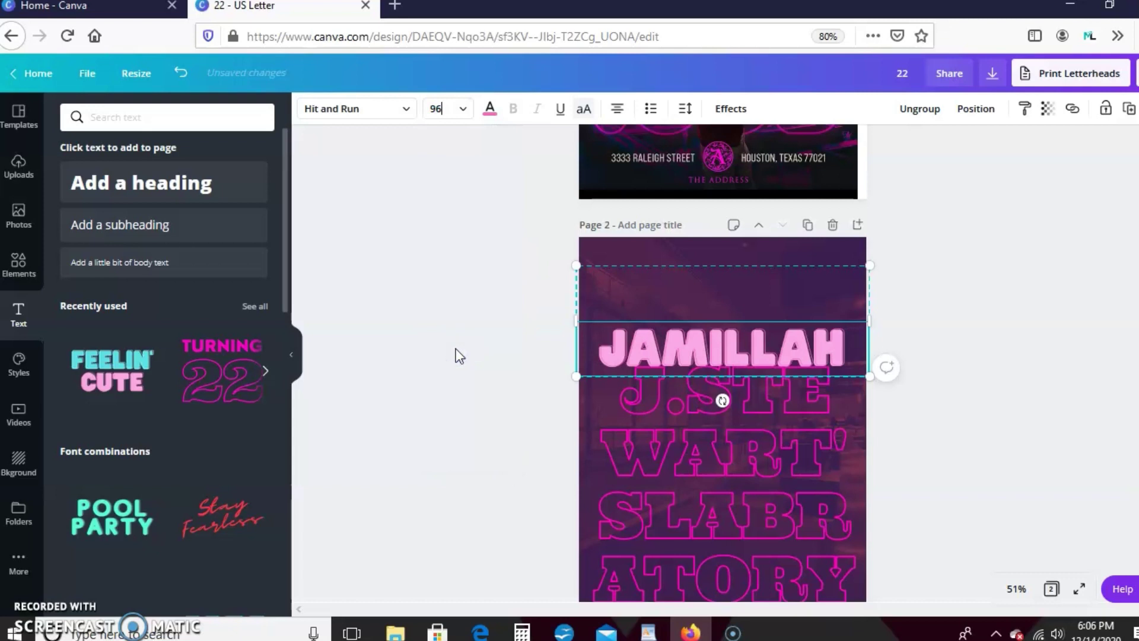
click(465, 109)
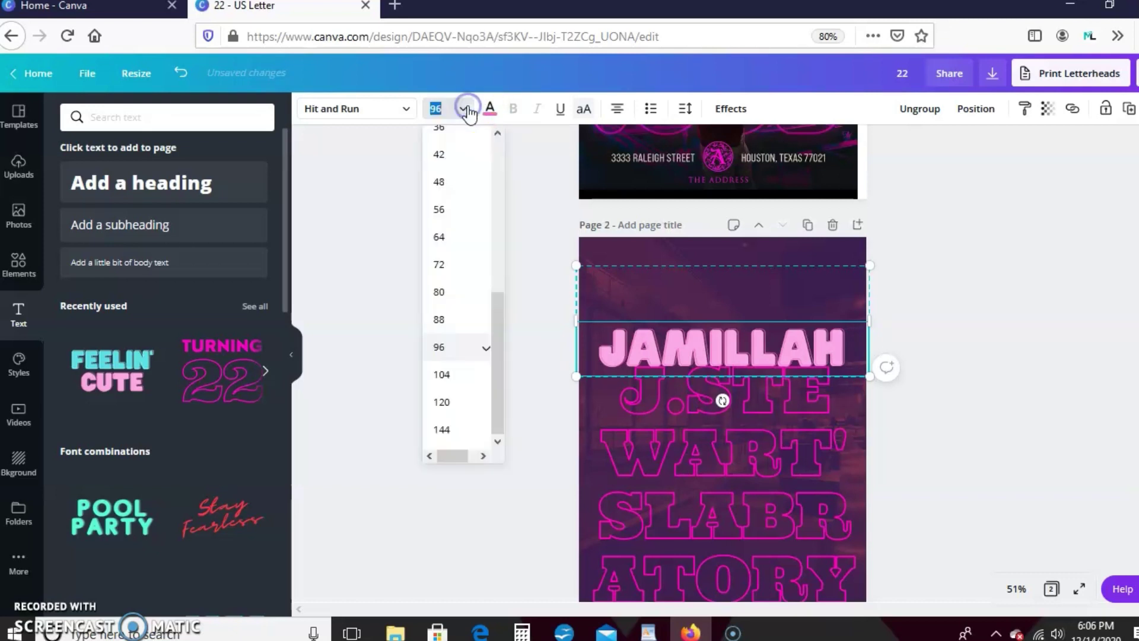
click(461, 324)
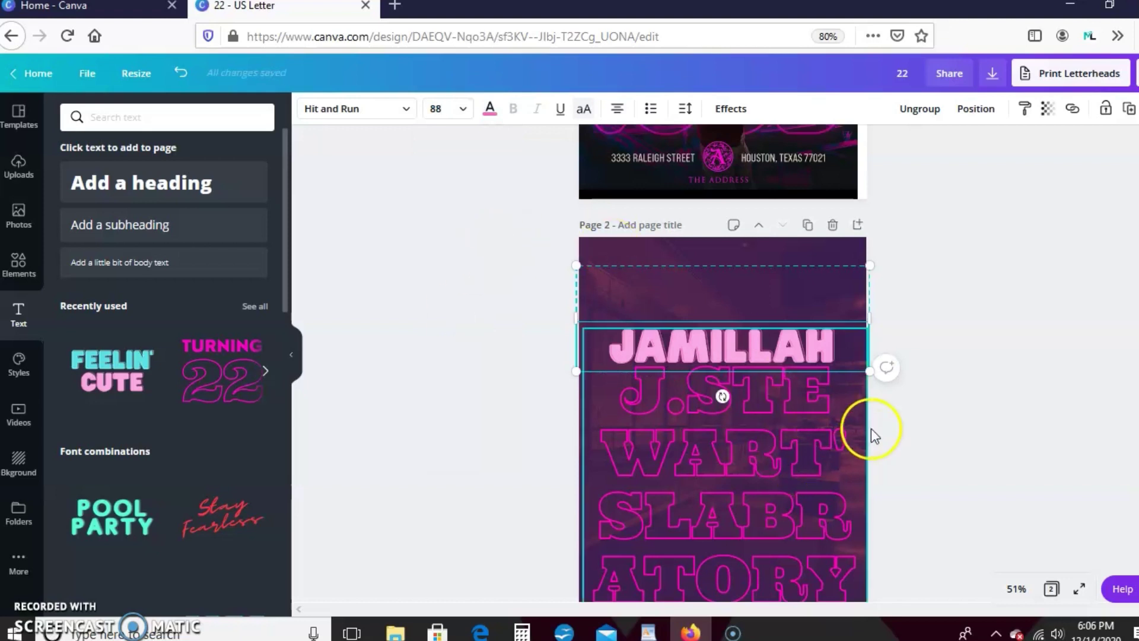
click(1068, 392)
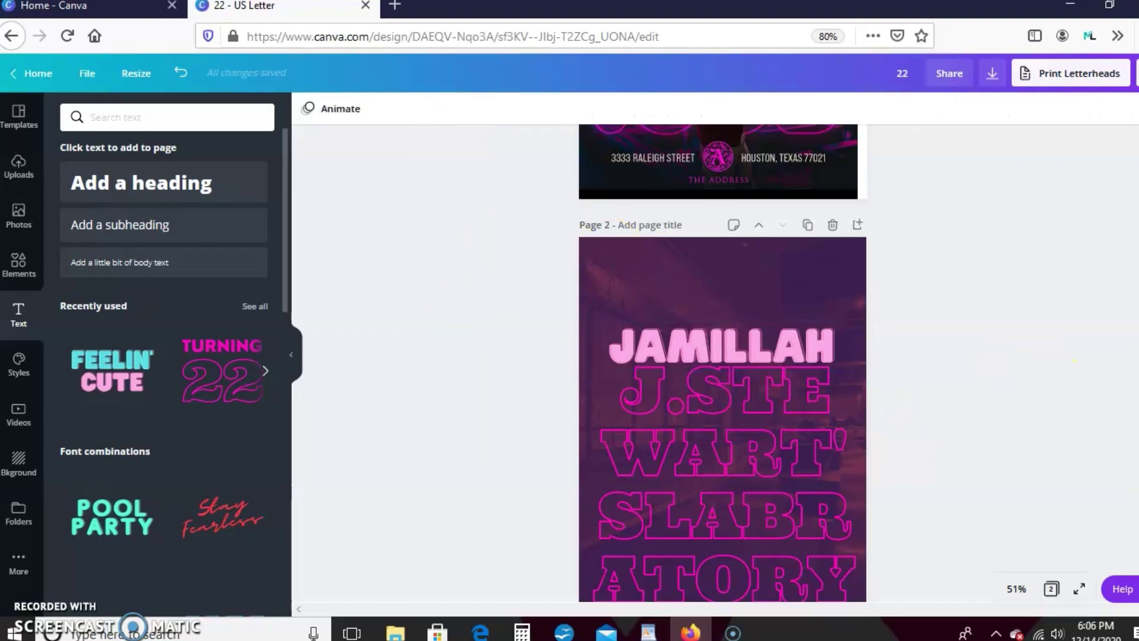
Step: Compare the reference flyer on page 1 with the layout built so far on page 2
scroll(1074, 360, up, 5)
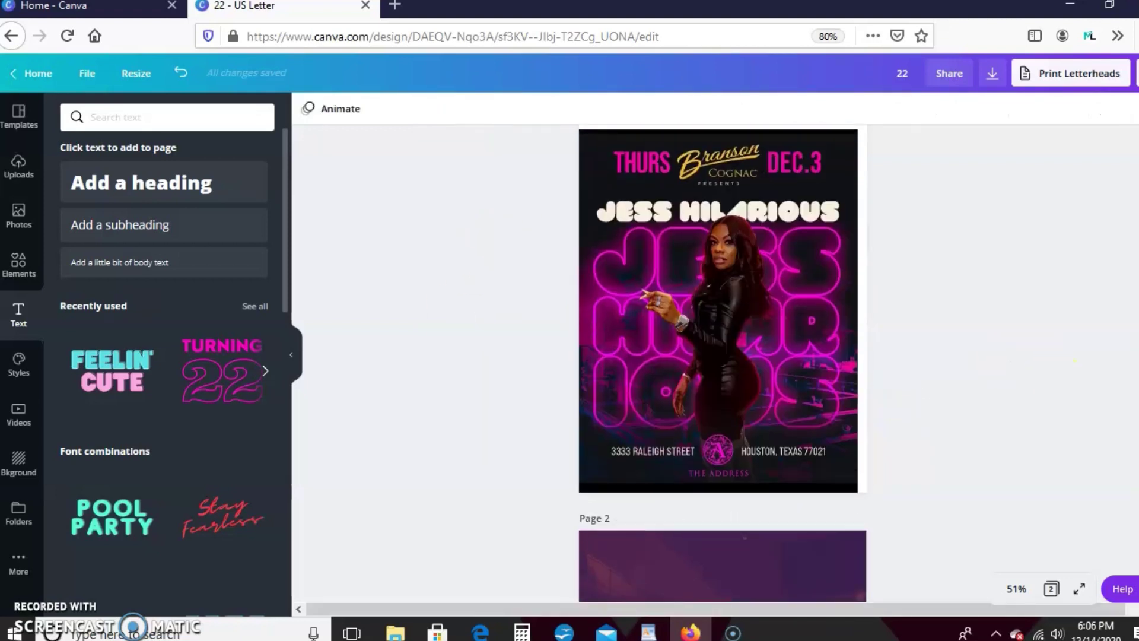
scroll(1074, 360, down, 2)
scroll(1074, 360, up, 3)
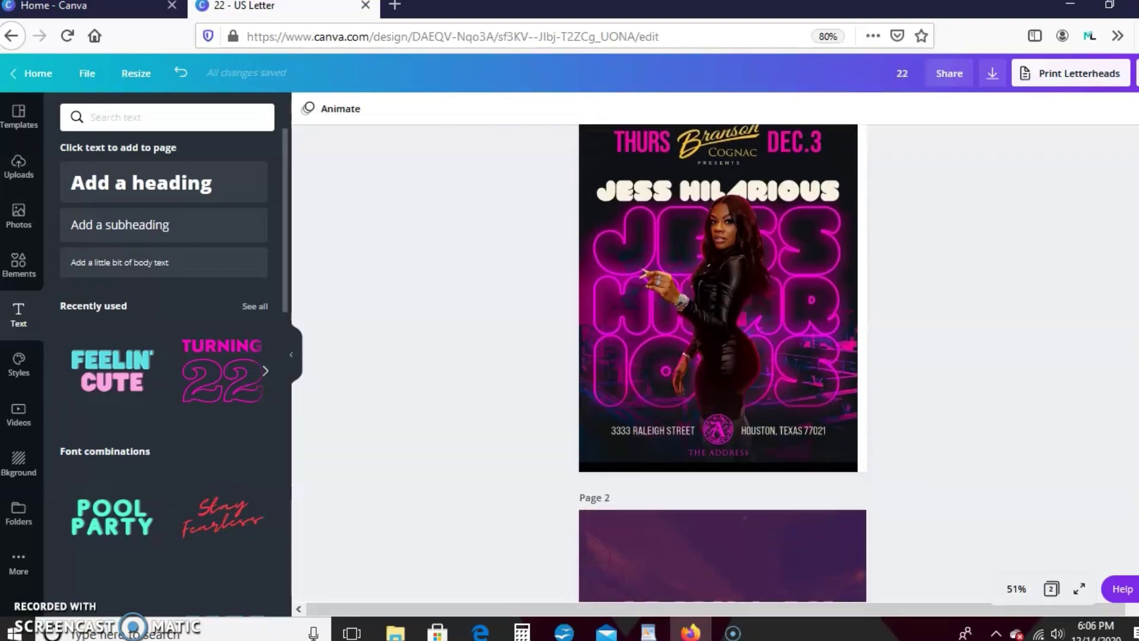
scroll(807, 284, up, 1)
scroll(808, 283, down, 2)
click(808, 283)
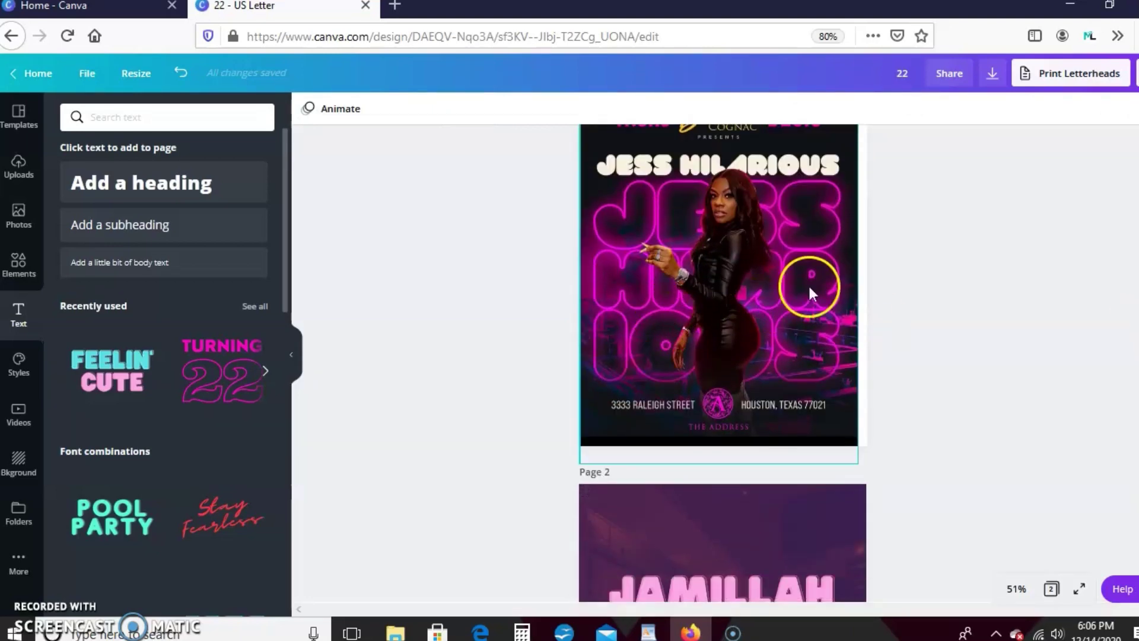
click(1038, 439)
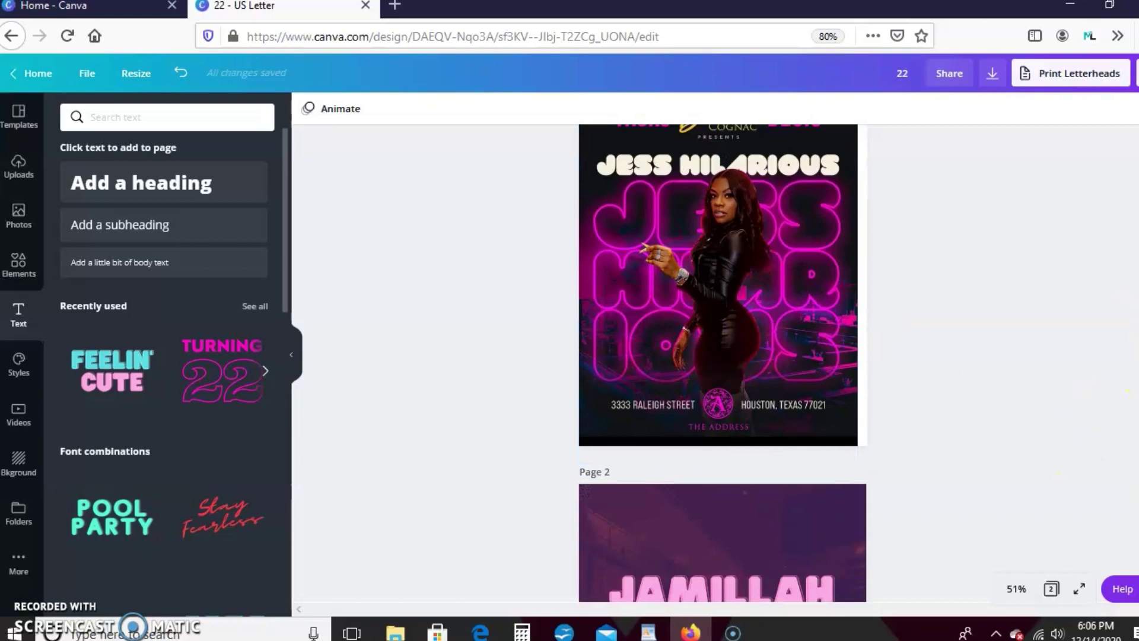
scroll(723, 363, down, 5)
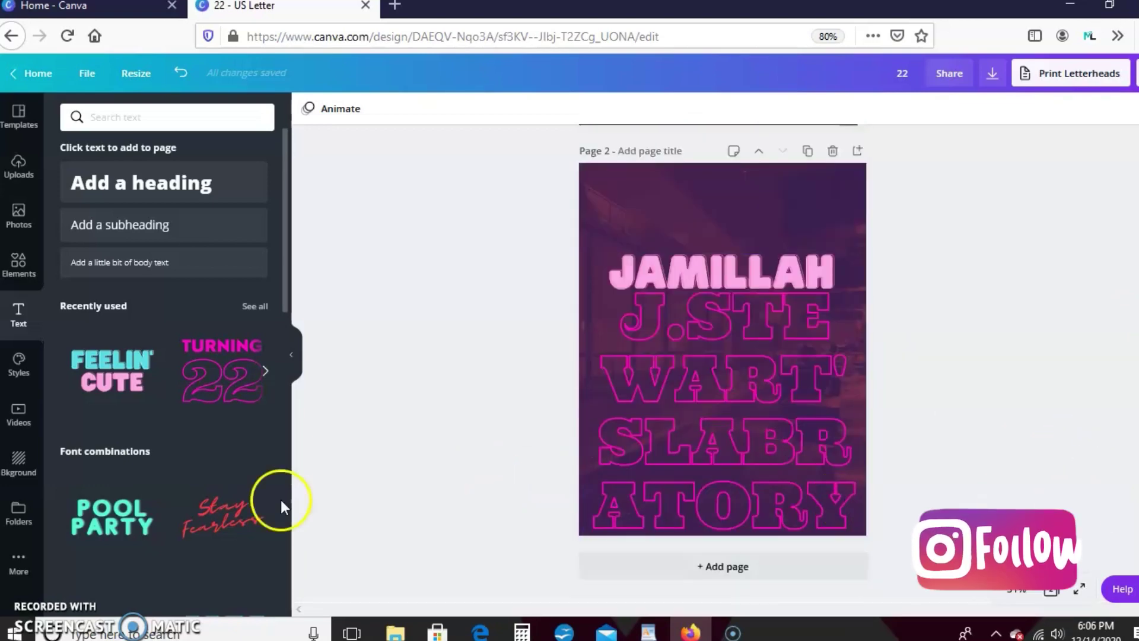
Step: Add the uploaded side-pose photo of the woman in the white sweater to page 2 and remove its background
click(19, 169)
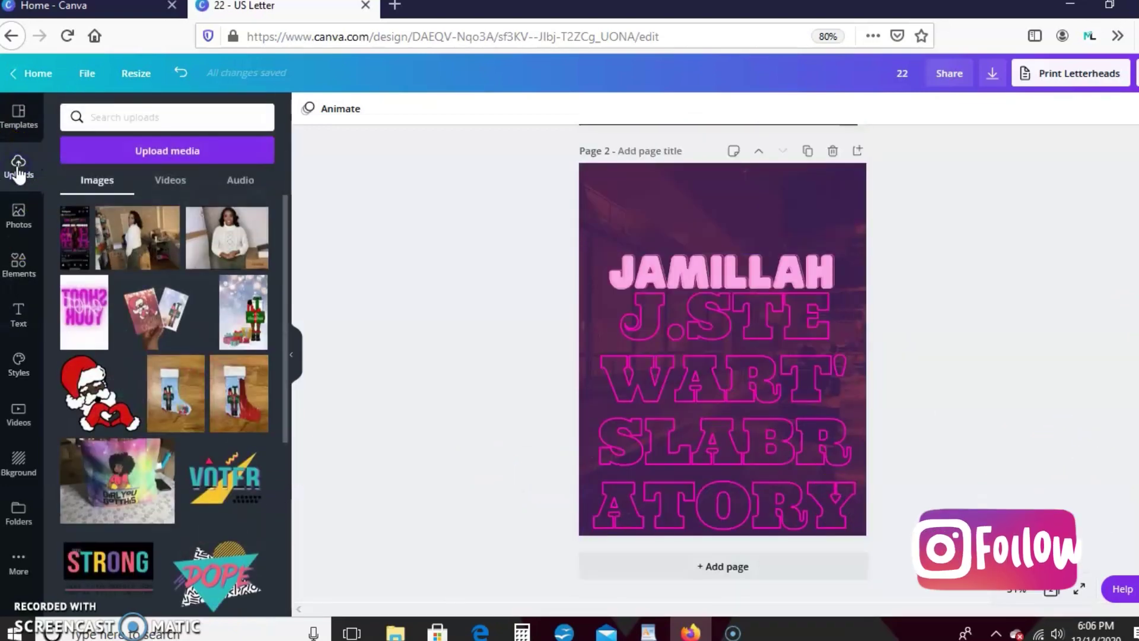
click(153, 250)
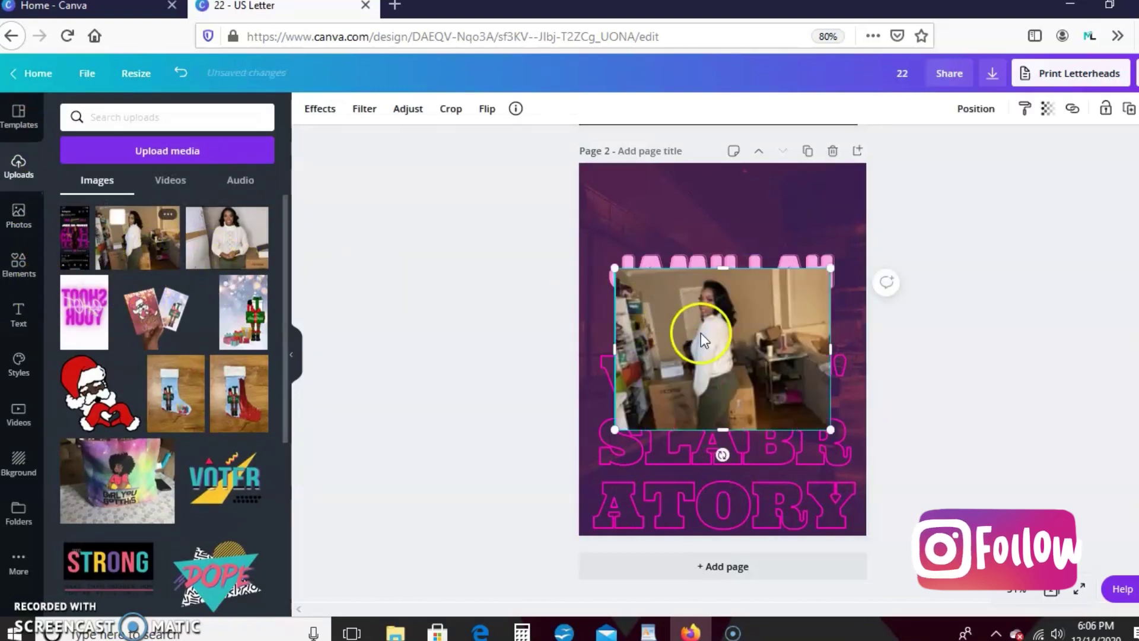
click(329, 114)
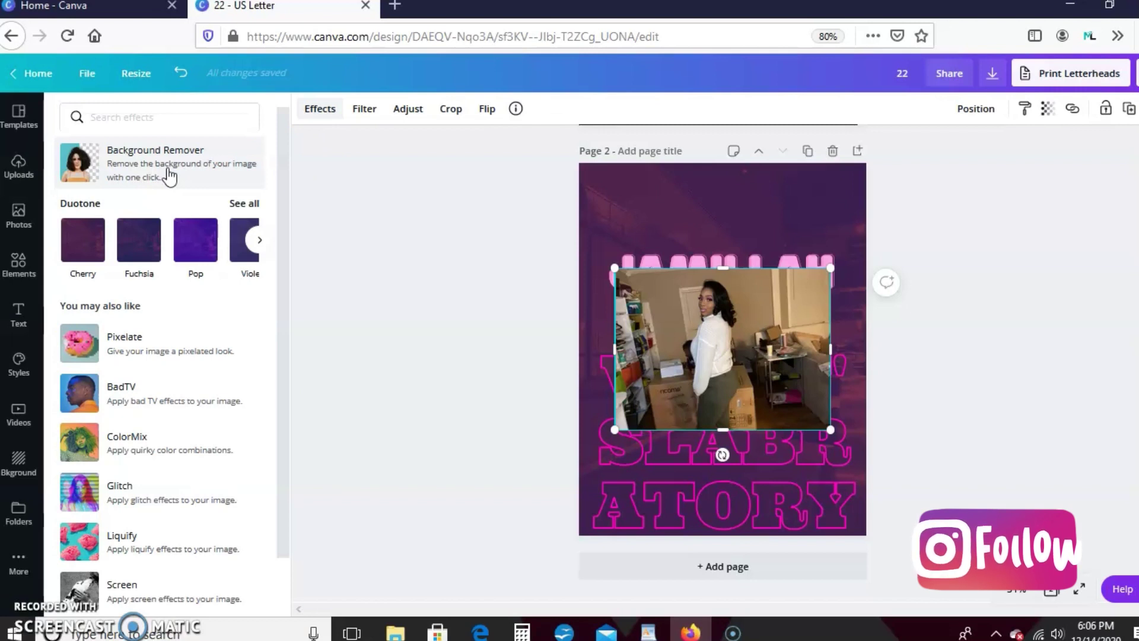
click(154, 169)
click(145, 173)
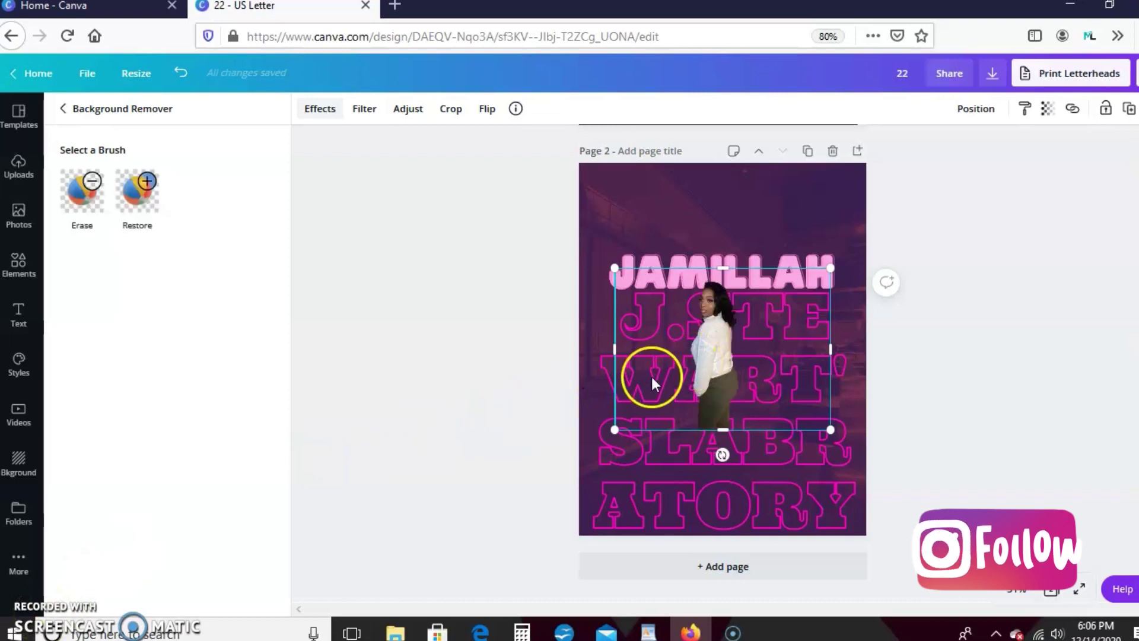
Step: Crop the empty left and right sides of the cutout photo close to the woman's figure
drag(615, 349, 681, 372)
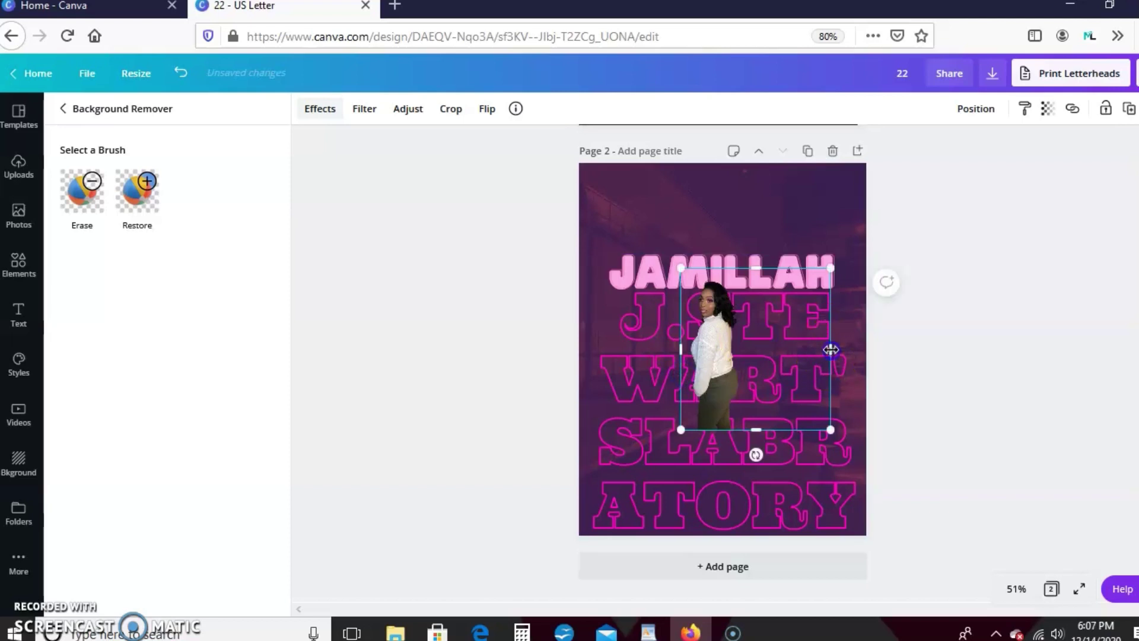
drag(830, 350, 739, 369)
click(752, 427)
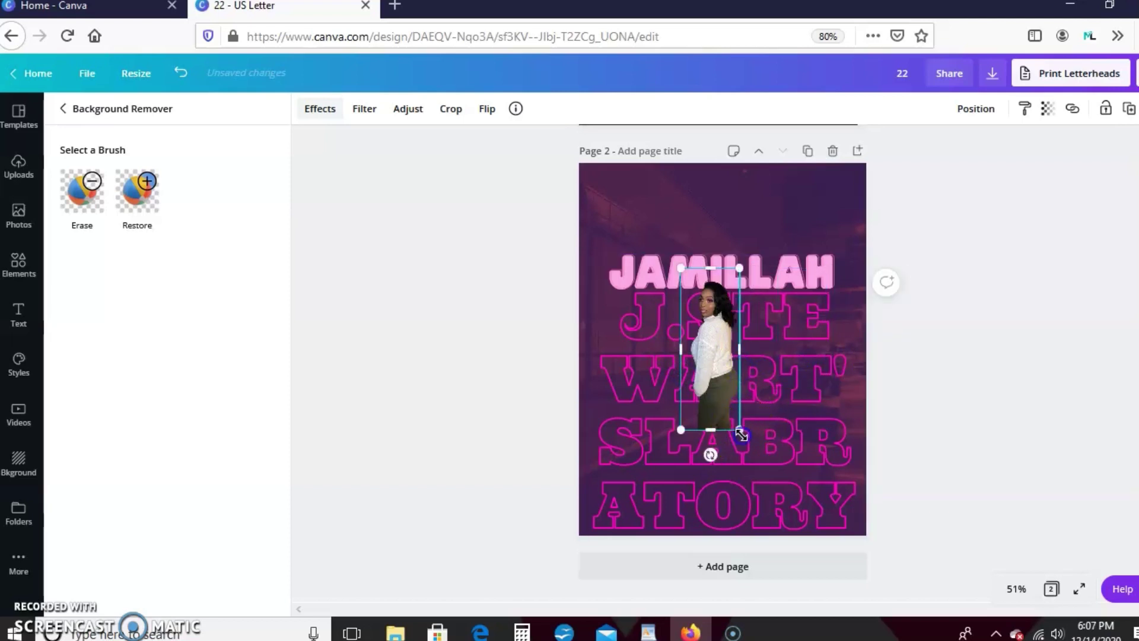
Step: Enlarge the woman's cutout and centre it over the lettering, with its base on the page's bottom edge and her head overlapping the name
drag(740, 433, 835, 532)
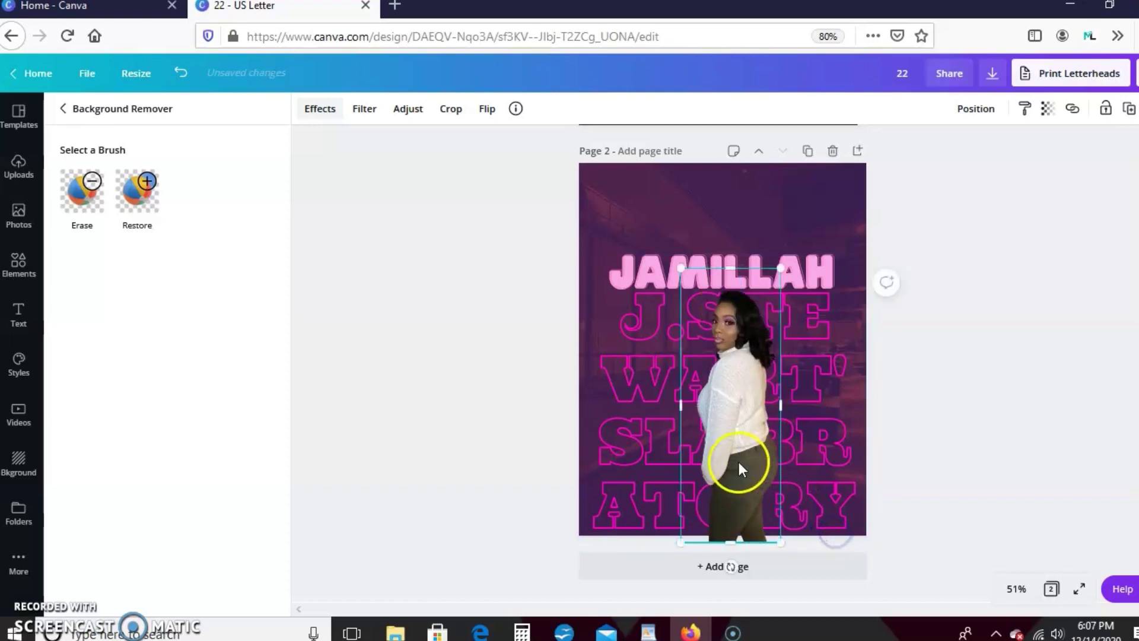
drag(738, 463, 722, 449)
click(767, 310)
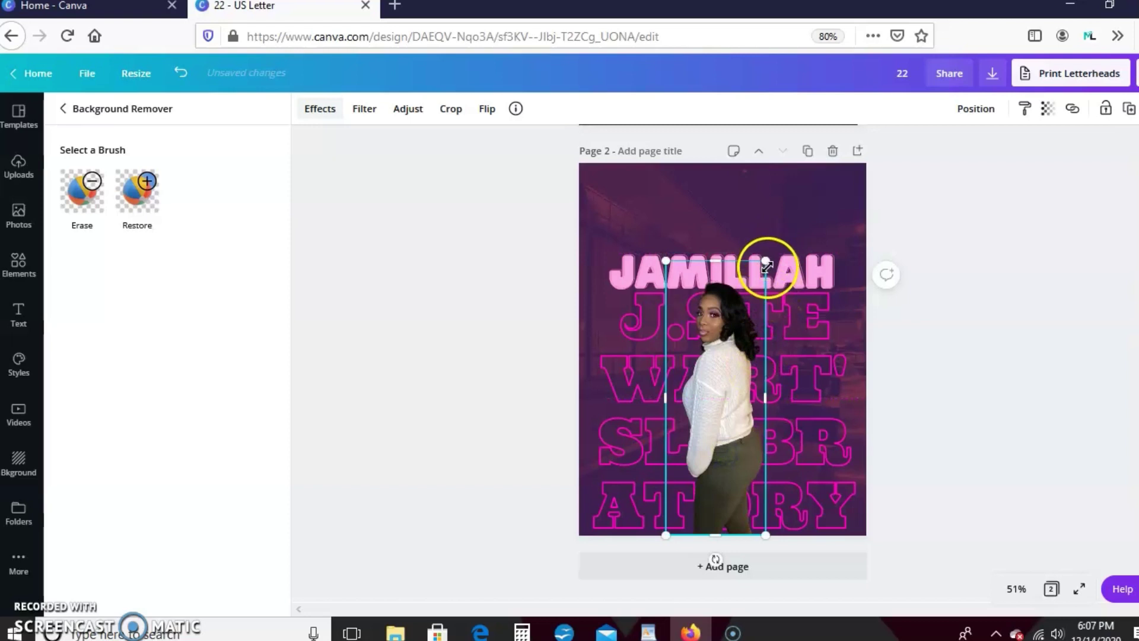
drag(766, 261, 770, 261)
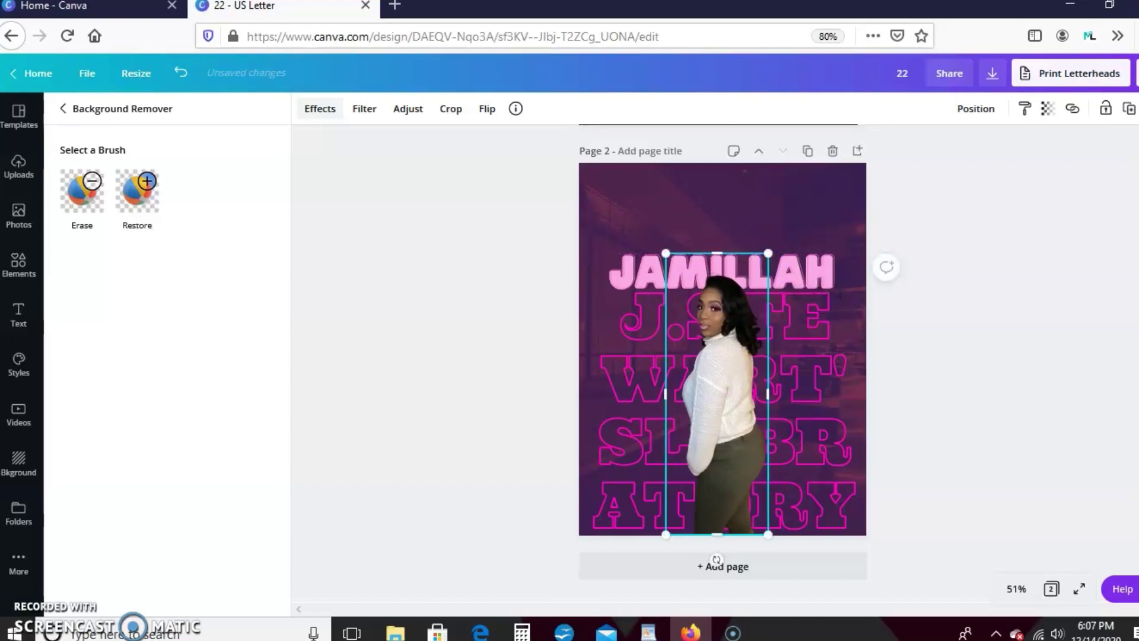
Step: Examine the woman's colouring and shading on the page 1 reference flyer up close and compare it with the page 2 cutout
scroll(801, 356, up, 5)
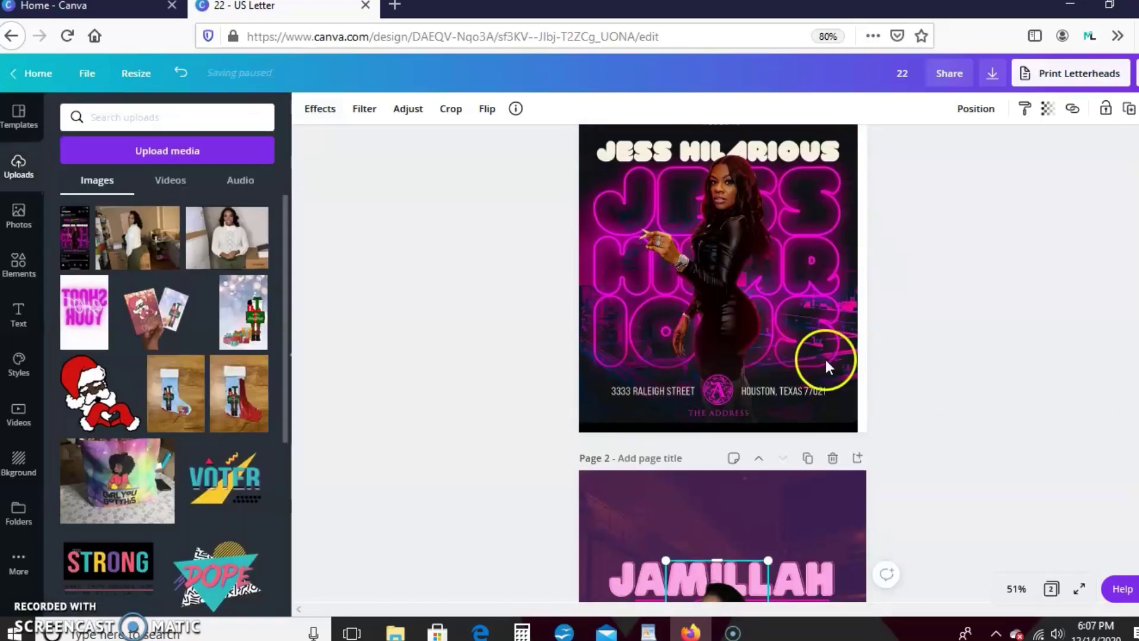
key(ctrl+plus)
key(ctrl+plus)
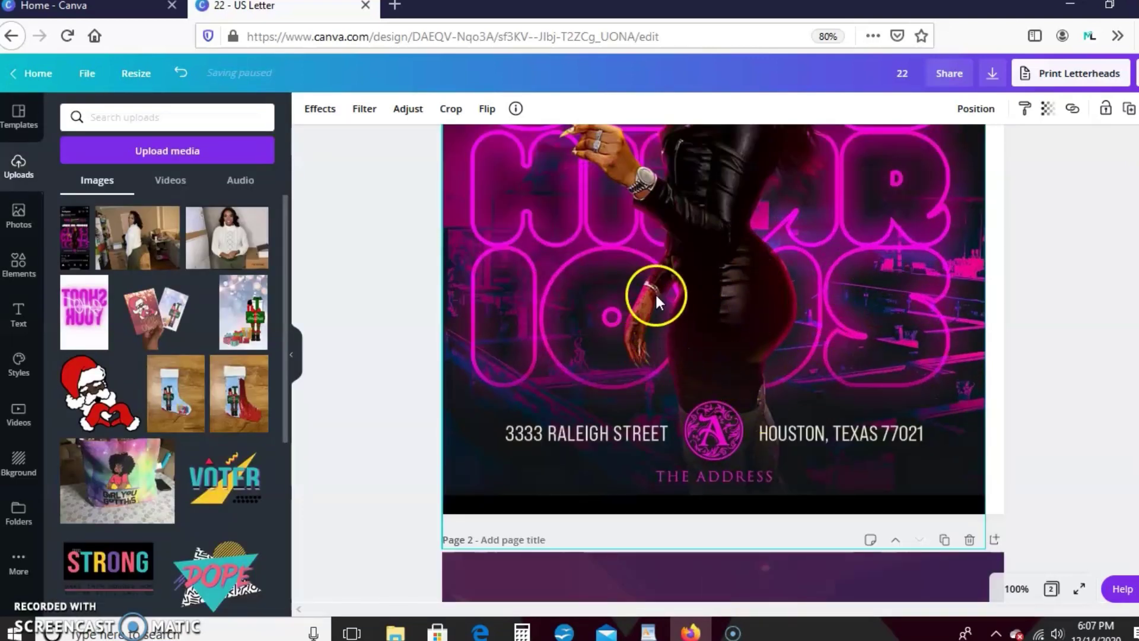
scroll(712, 356, up, 3)
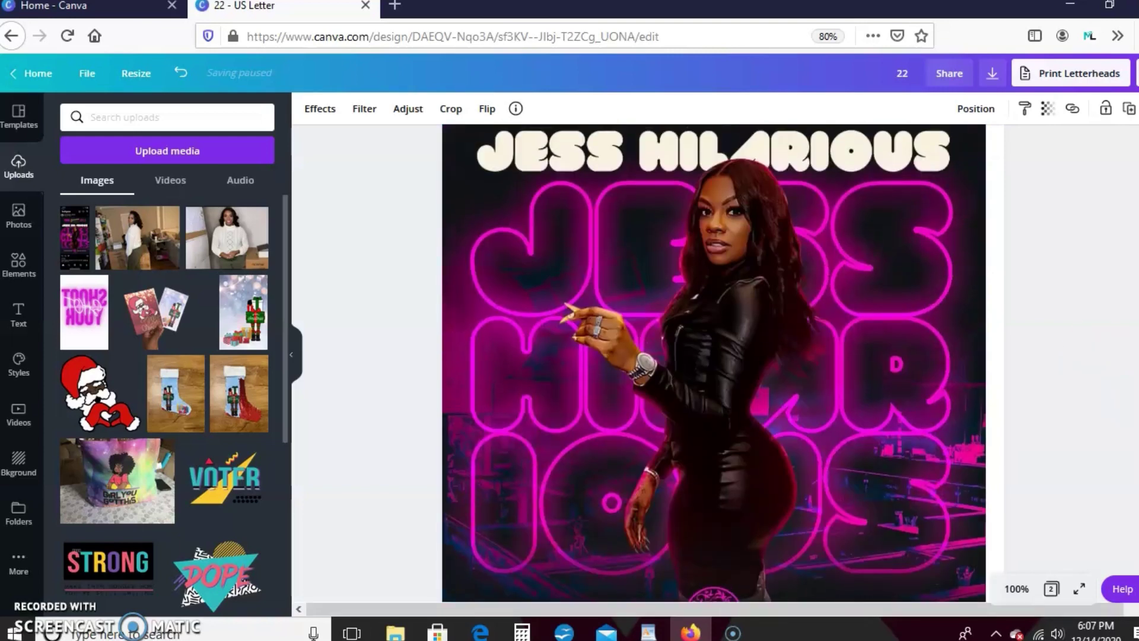
click(1062, 305)
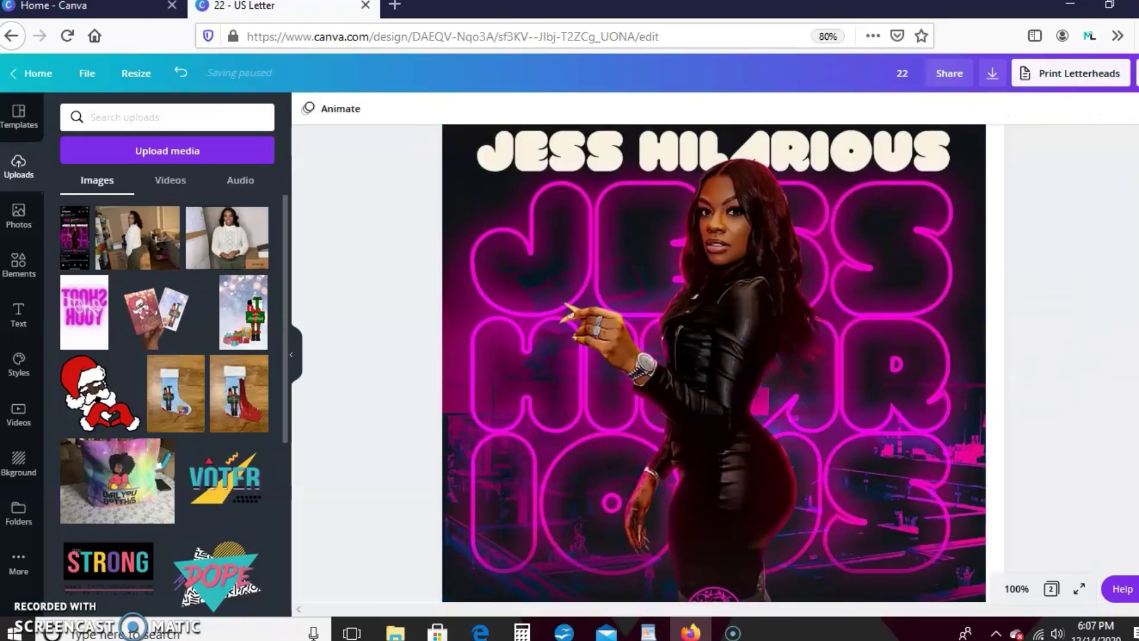
scroll(863, 467, down, 10)
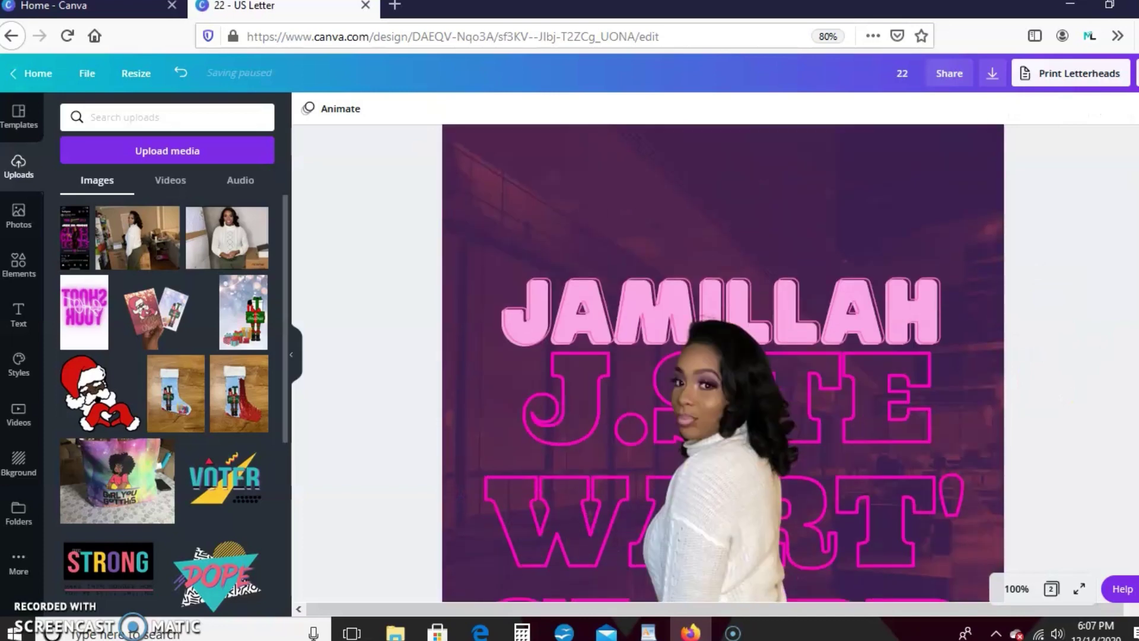
key(ctrl+minus)
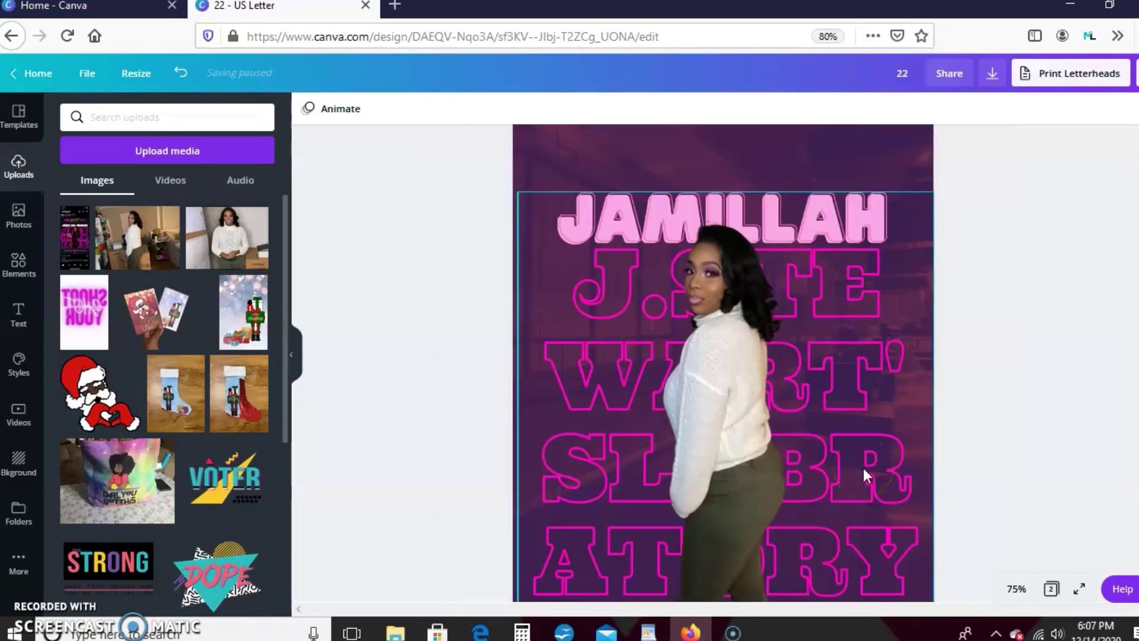
Step: Duplicate the woman's cutout and move the copy to the left of the original
click(724, 452)
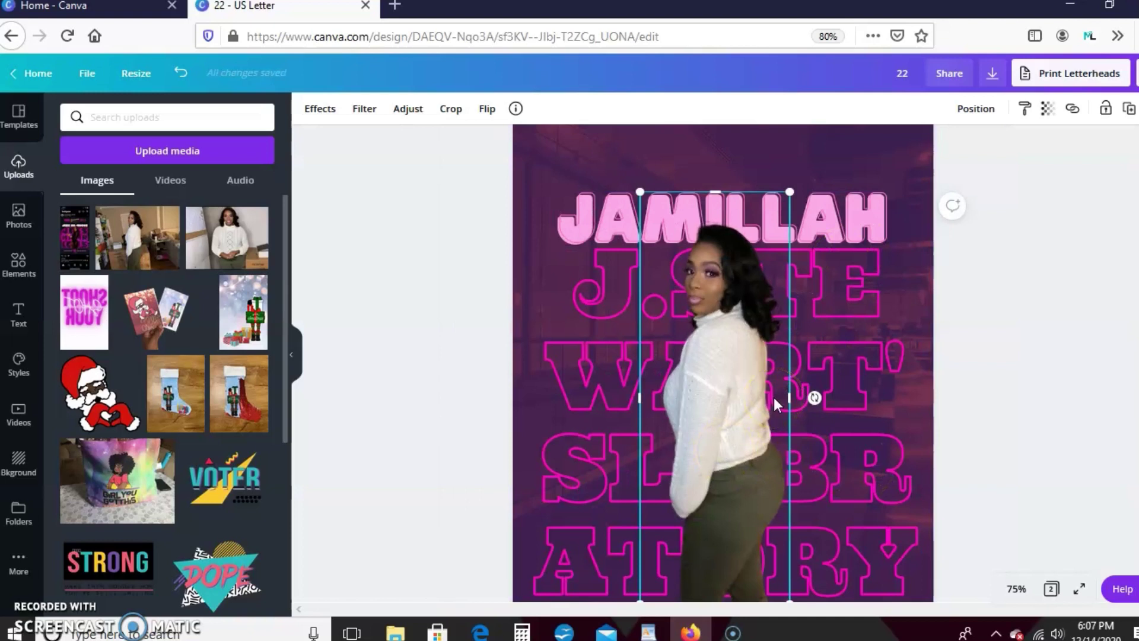
key(ctrl+minus)
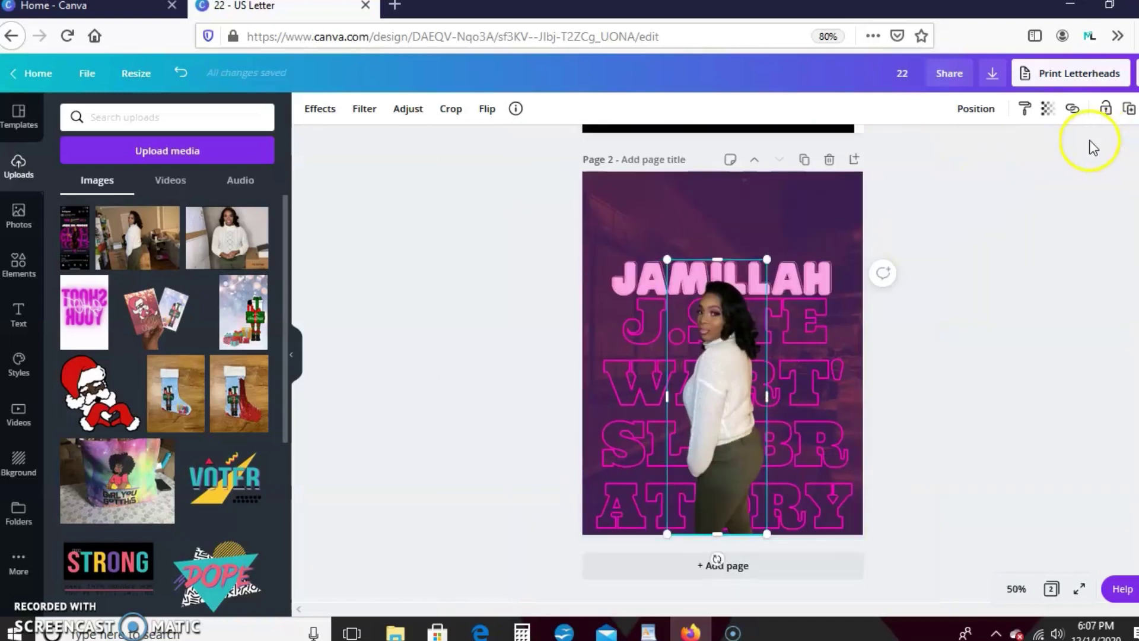
click(1125, 110)
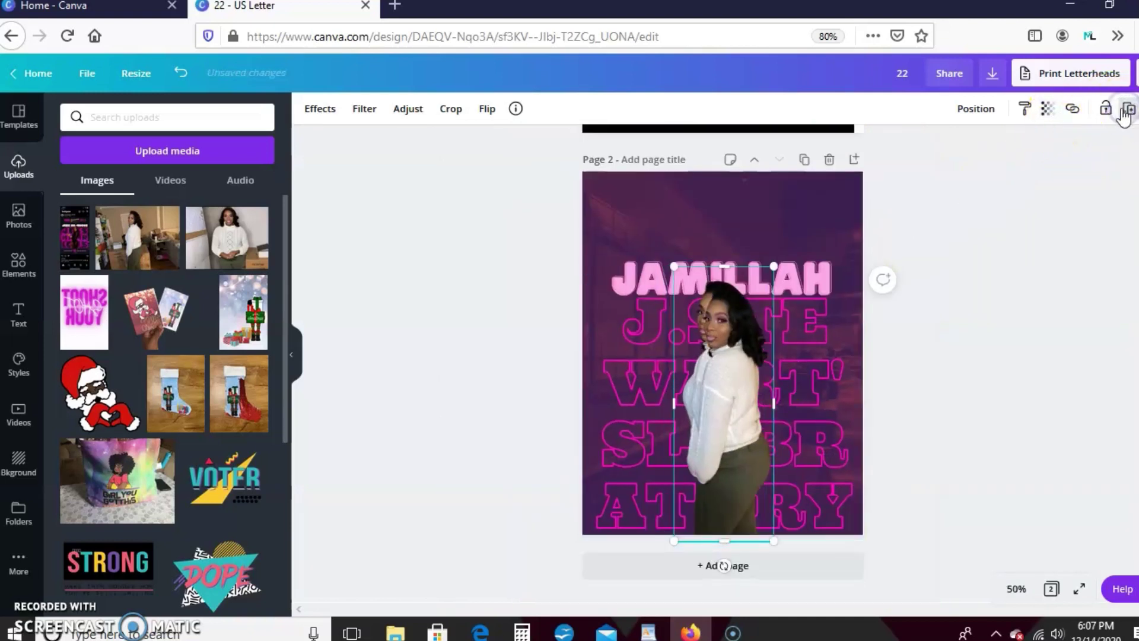
drag(732, 418, 685, 412)
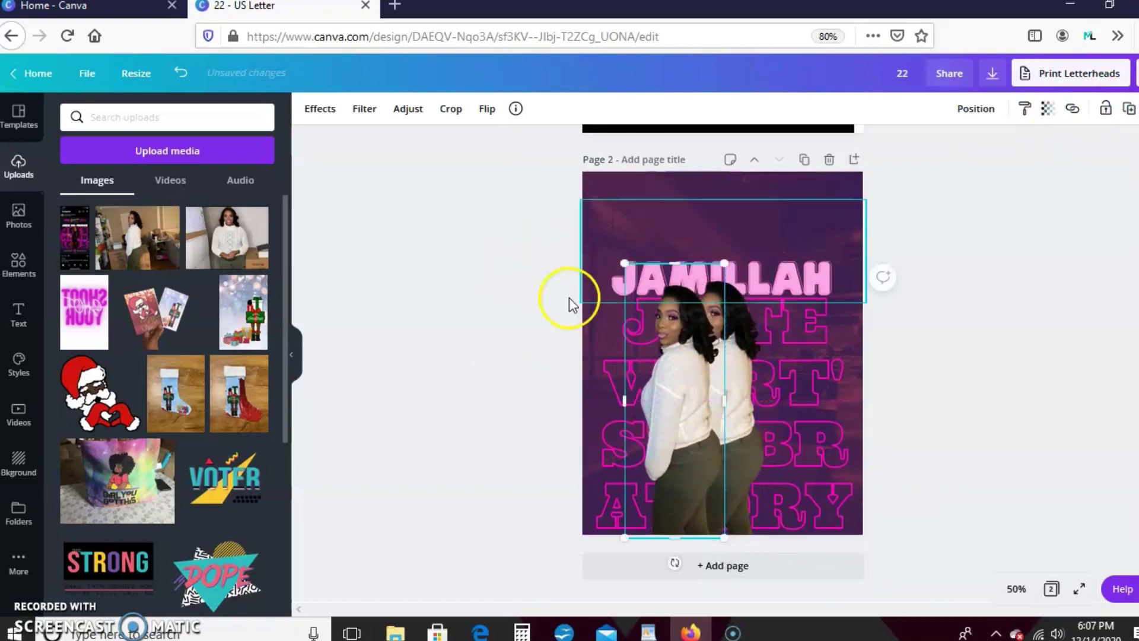
Step: Apply the Blush duotone effect to the left copy of the woman's cutout
click(327, 114)
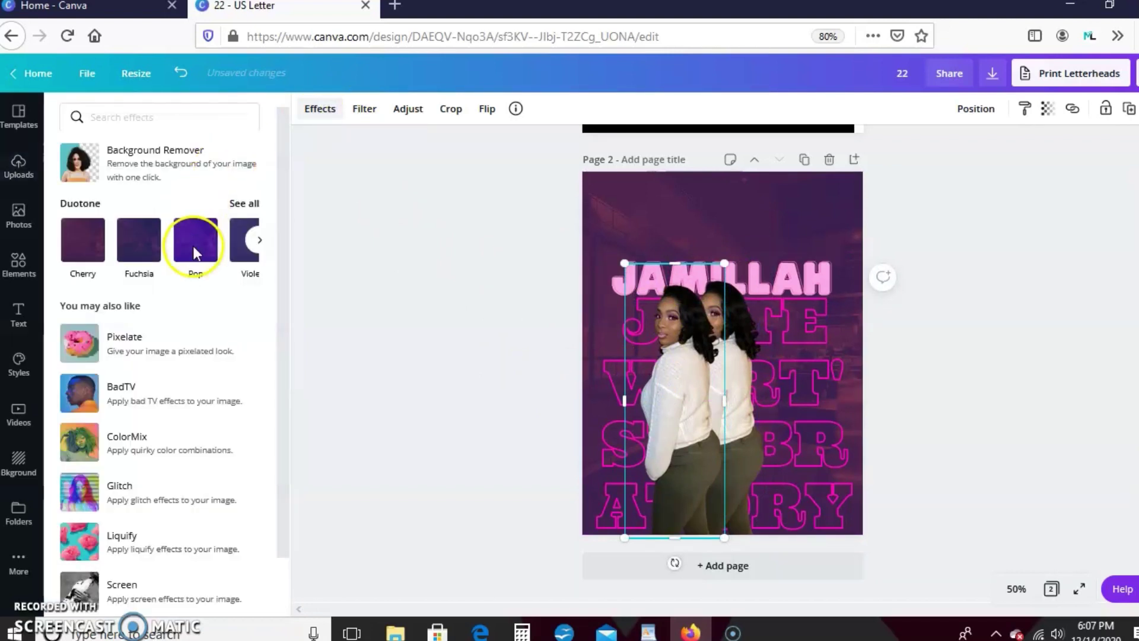
click(89, 248)
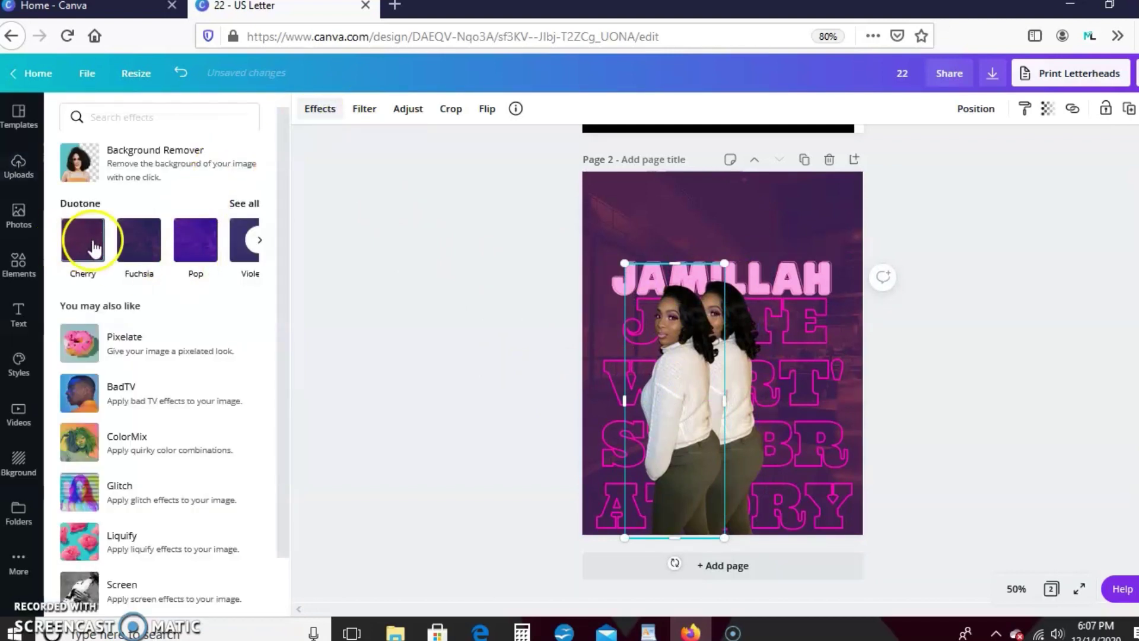
click(247, 205)
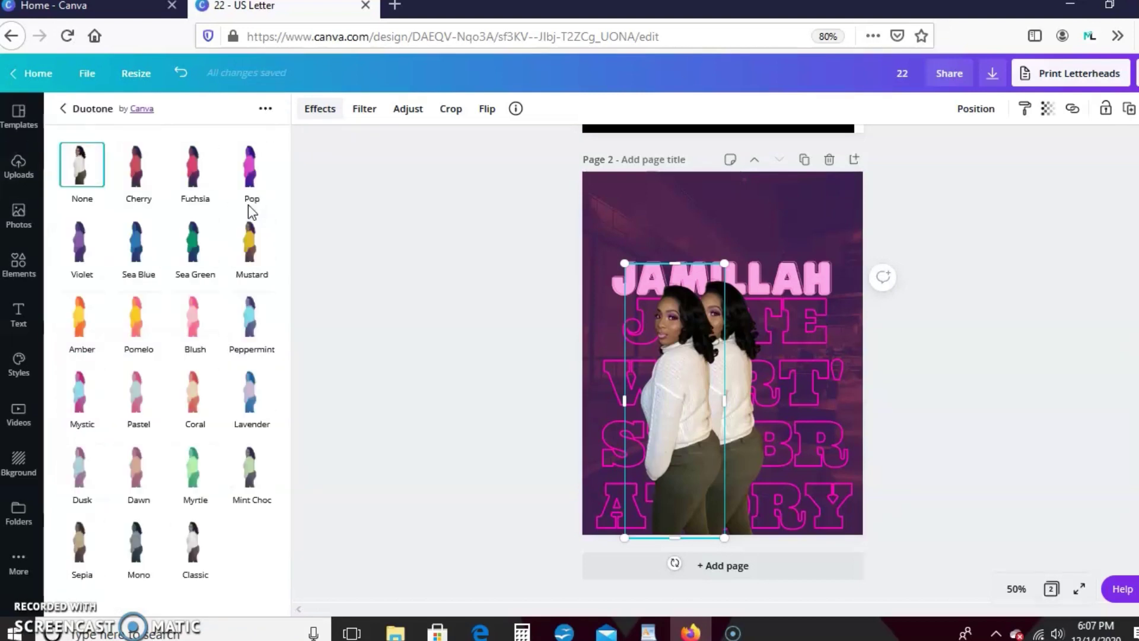
click(213, 311)
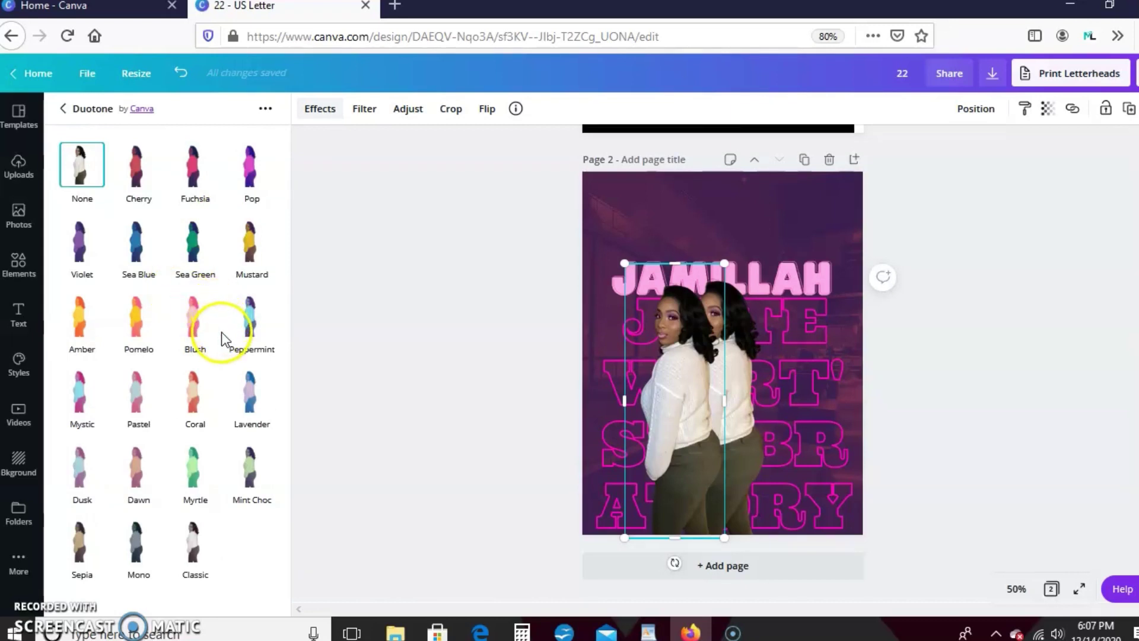
click(191, 331)
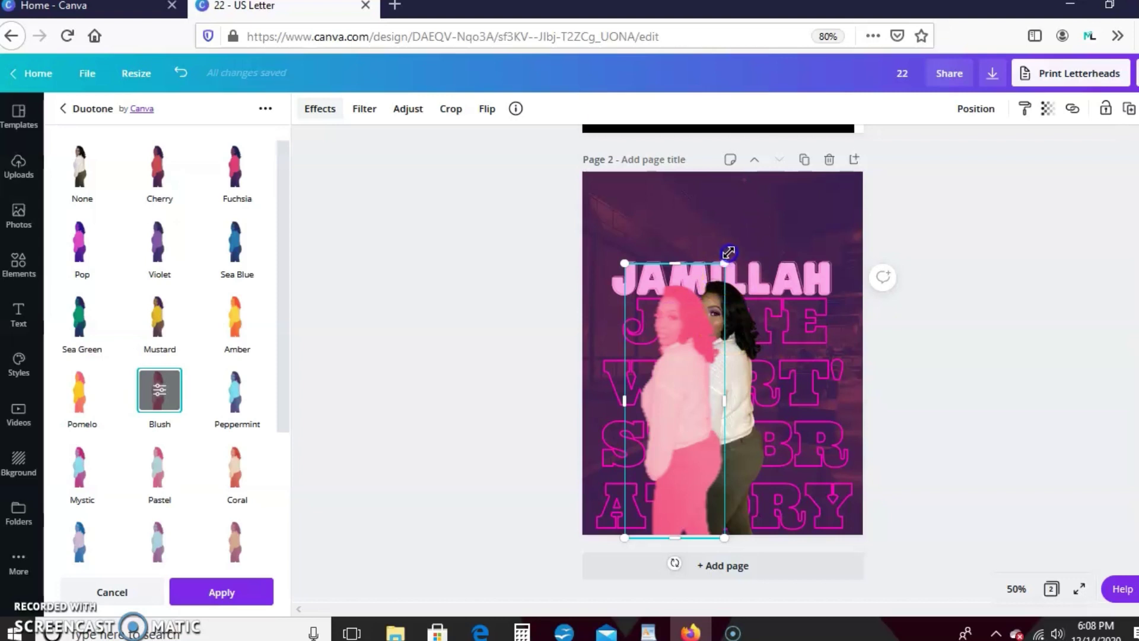
Step: Enlarge the Blush-coloured copy slightly, send it backward behind the original cutout and align it as a pink outline around her
drag(726, 263, 741, 234)
click(976, 108)
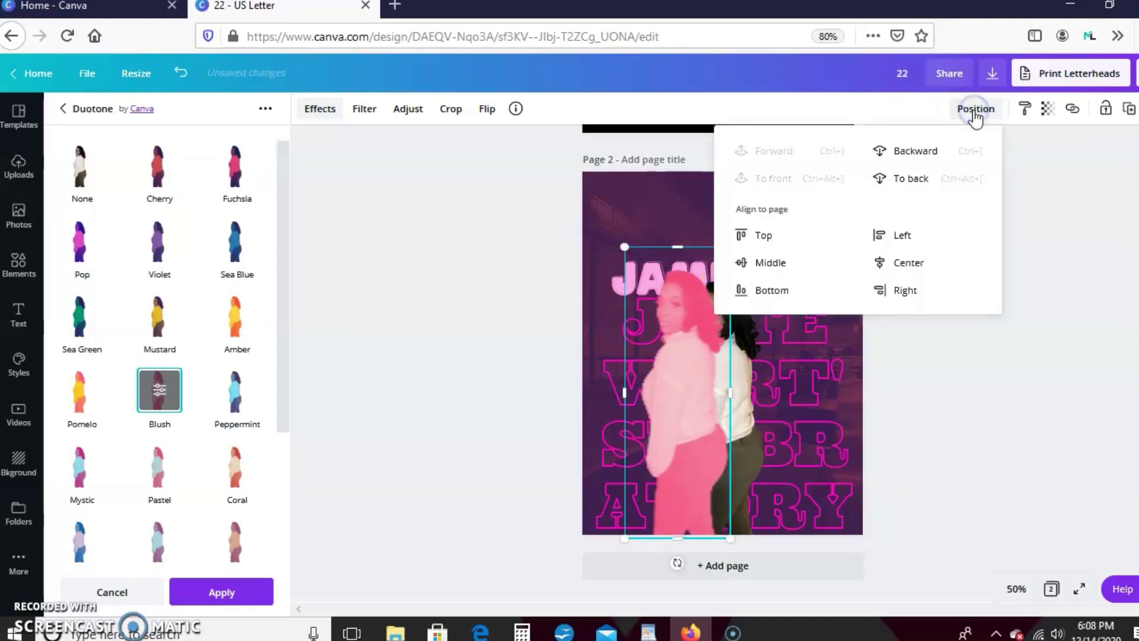
click(917, 160)
click(661, 395)
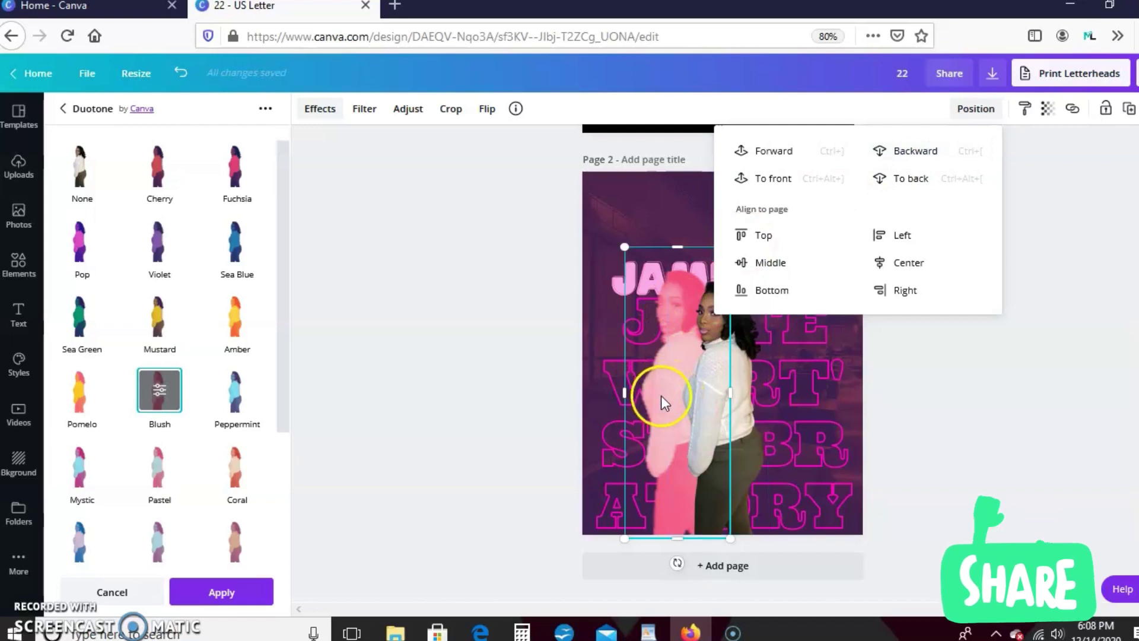
drag(682, 397, 695, 401)
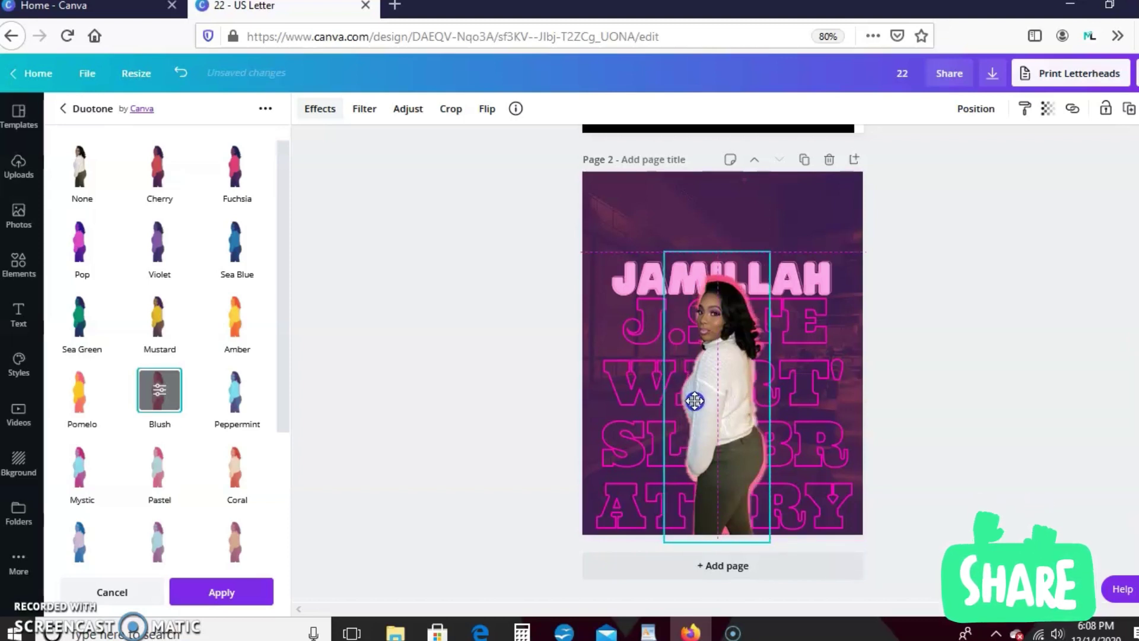
drag(694, 401, 694, 401)
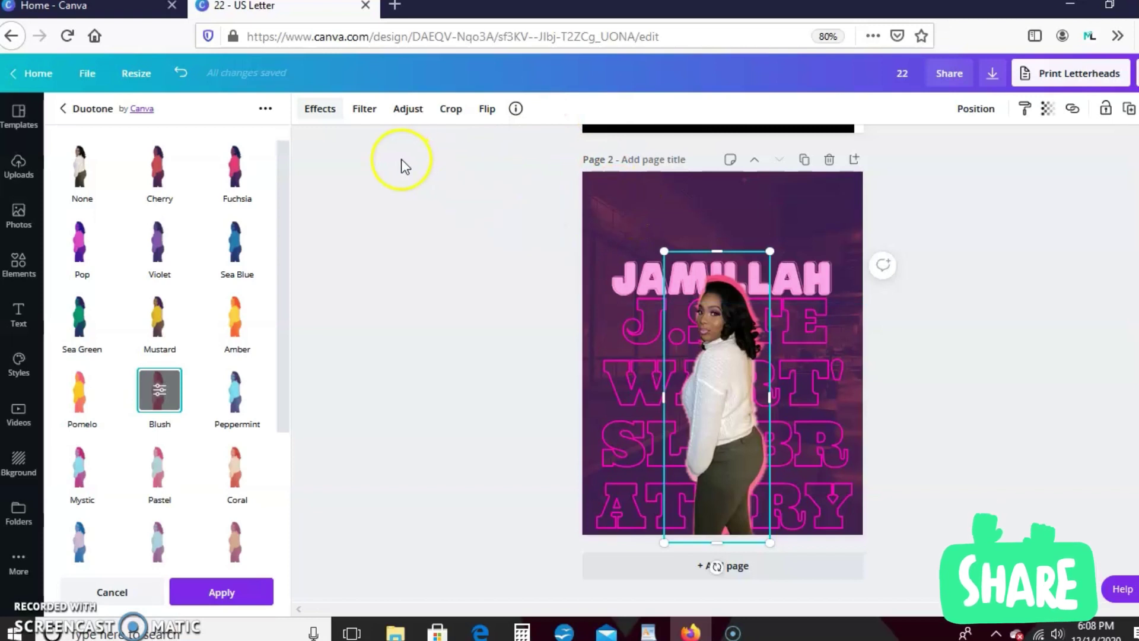
Step: Set the pink copy's blur to 14 and enlarge it slightly to form a soft glow around the woman
click(407, 109)
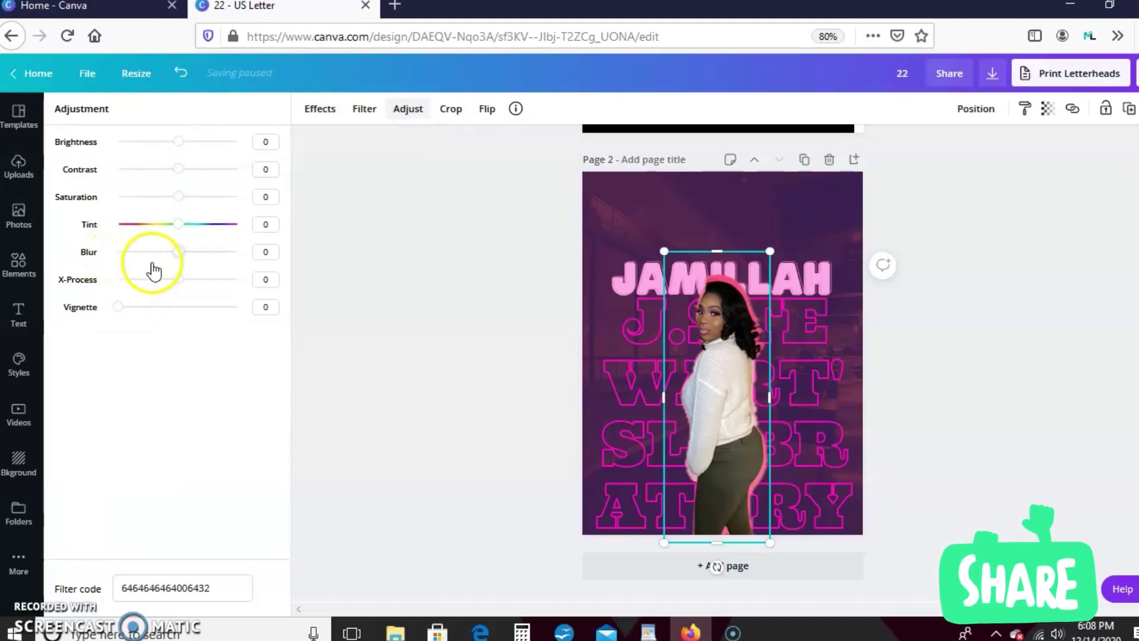
drag(182, 257, 237, 261)
drag(239, 259, 167, 259)
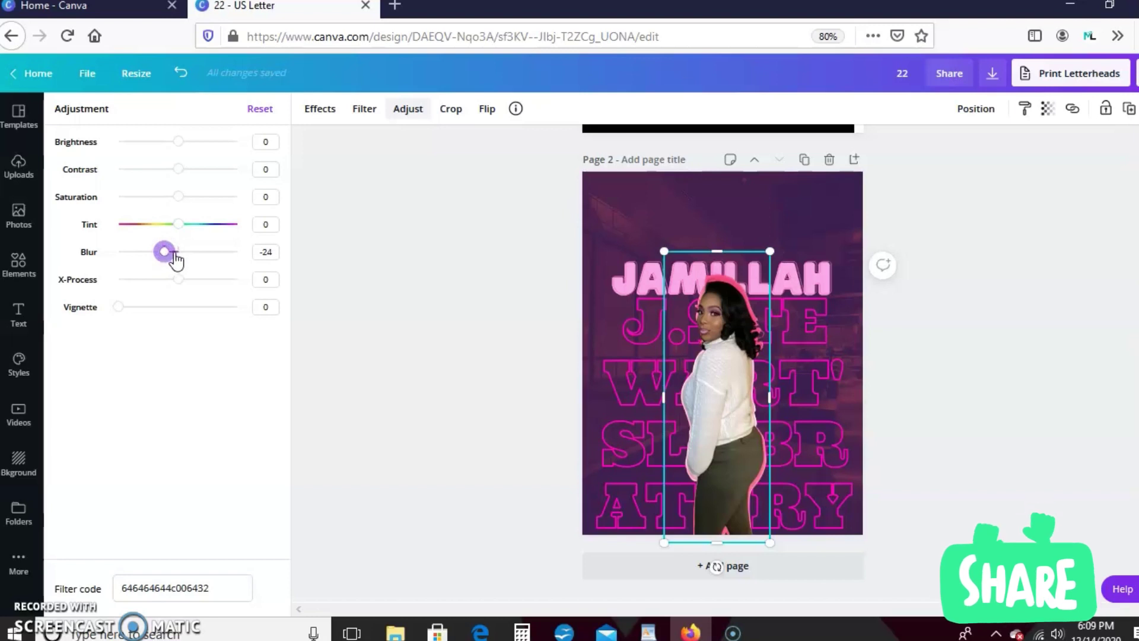
drag(169, 259, 190, 265)
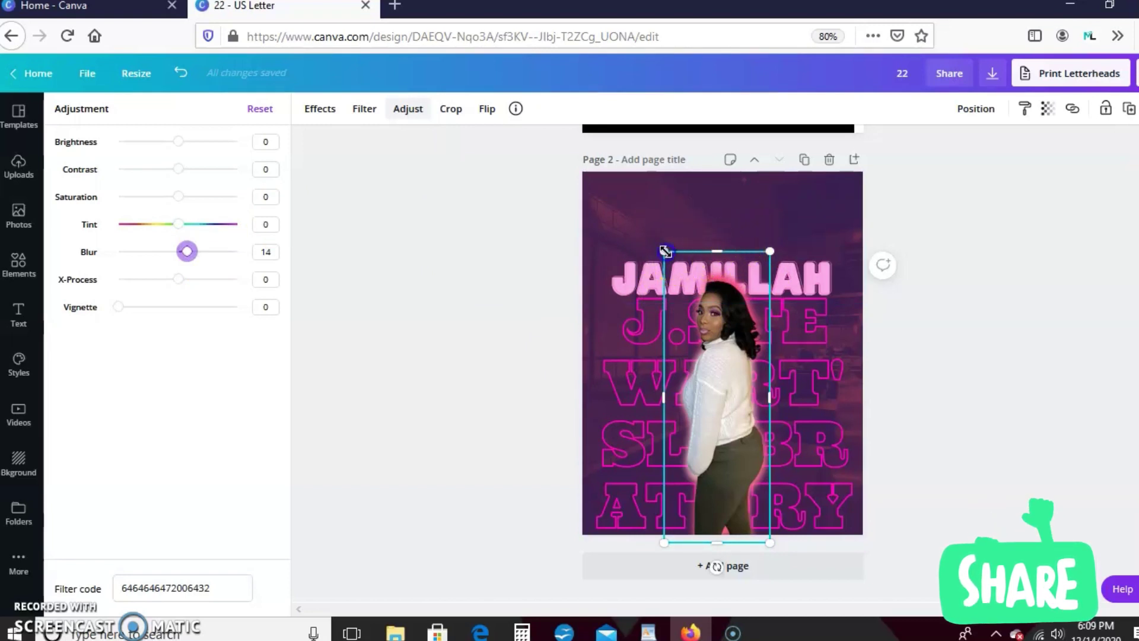
drag(660, 250, 662, 244)
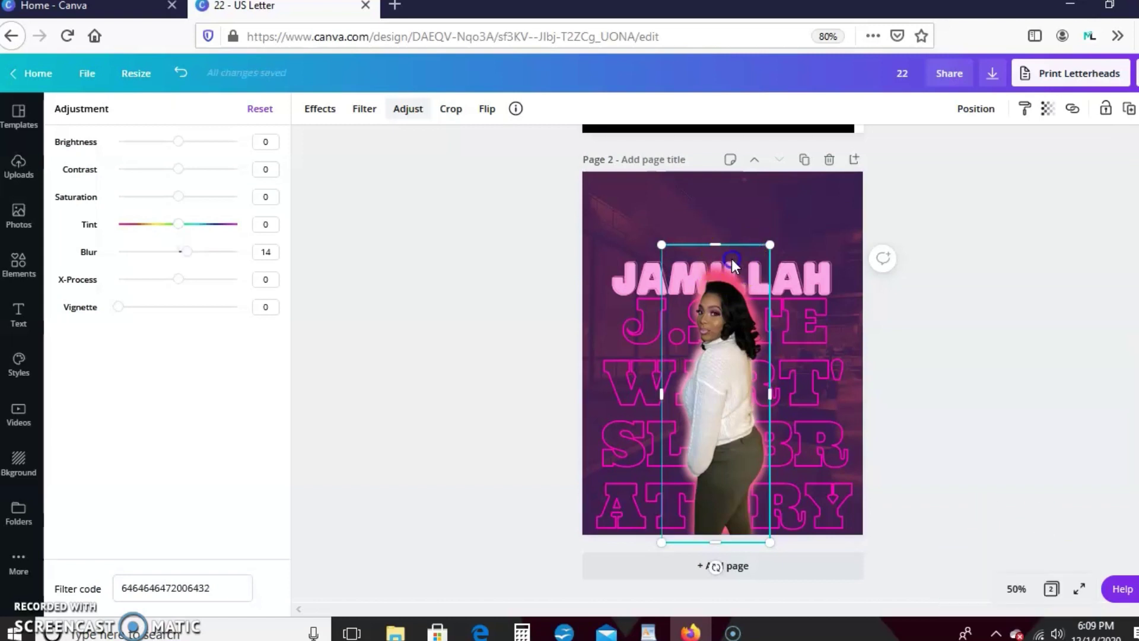
drag(731, 258, 769, 253)
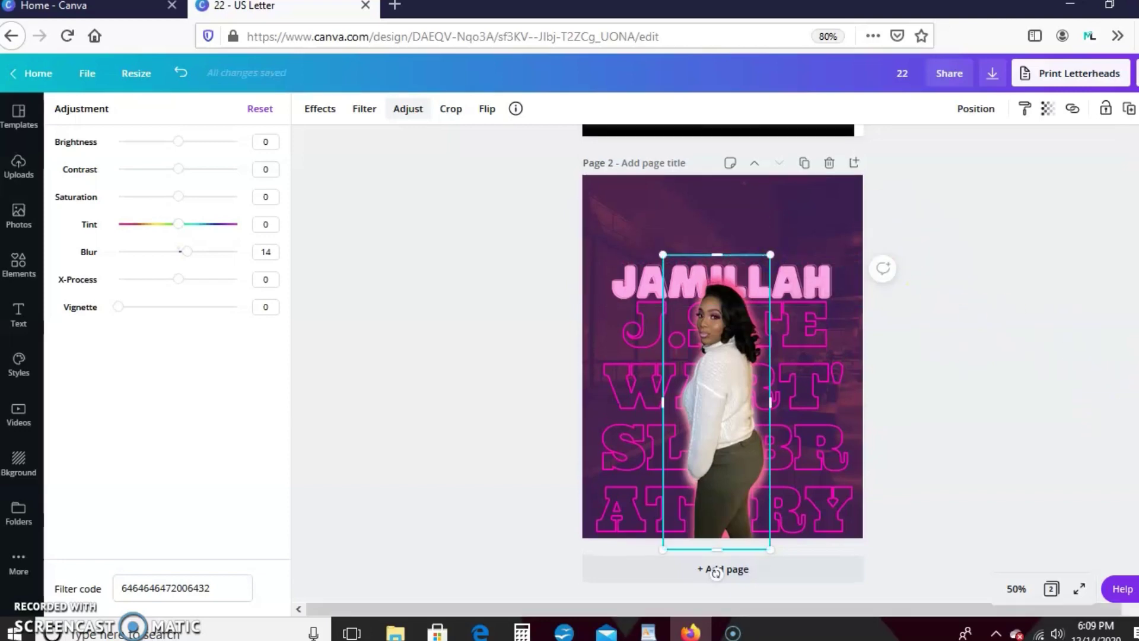
Step: Compare the page 2 design with the page 1 reference flyer to see which elements are still missing
scroll(716, 570, up, 5)
scroll(716, 569, down, 4)
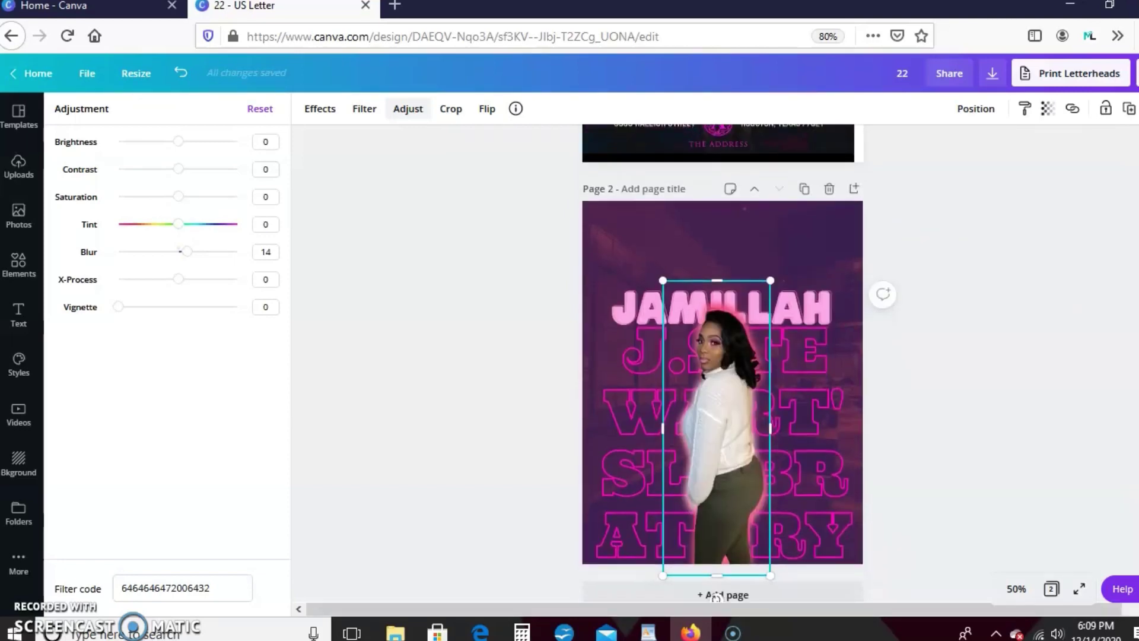
click(779, 540)
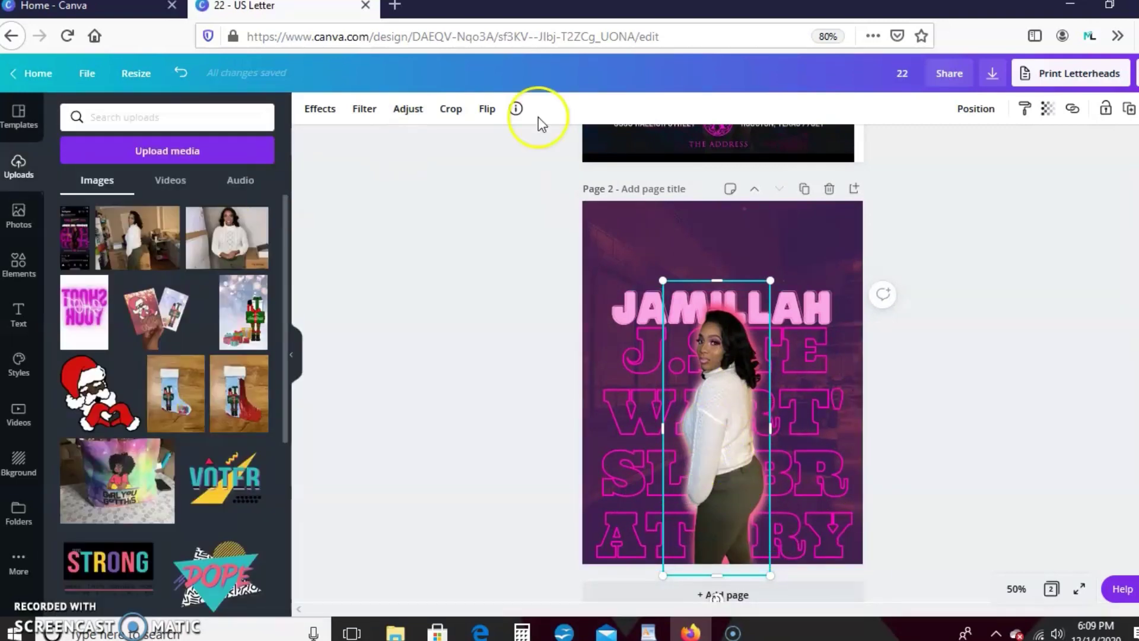
scroll(716, 597, up, 6)
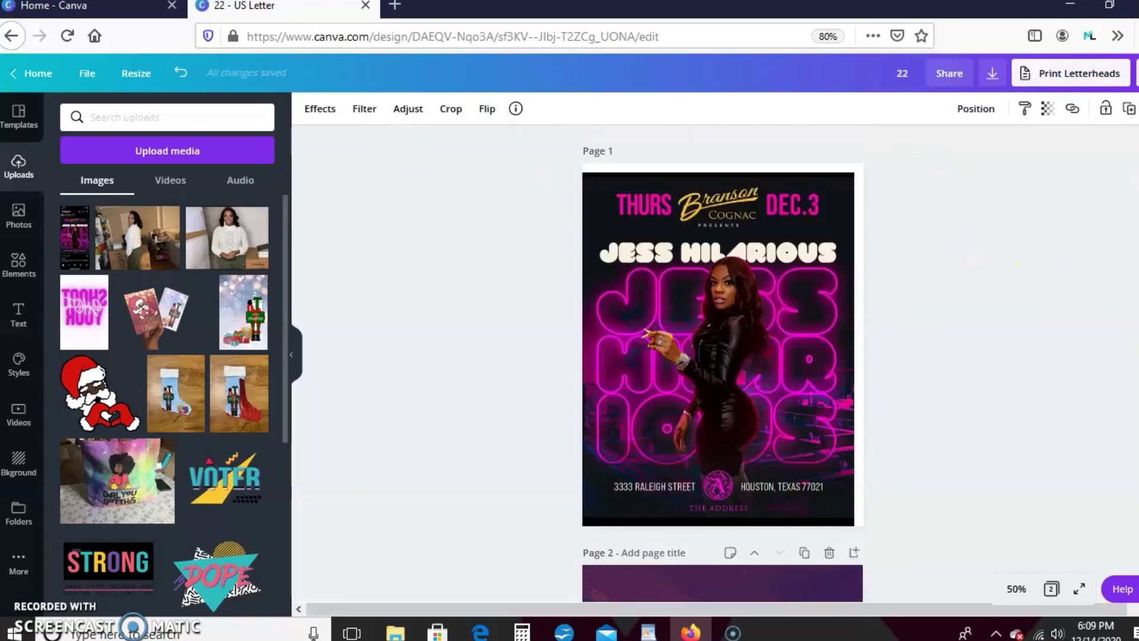
click(1114, 234)
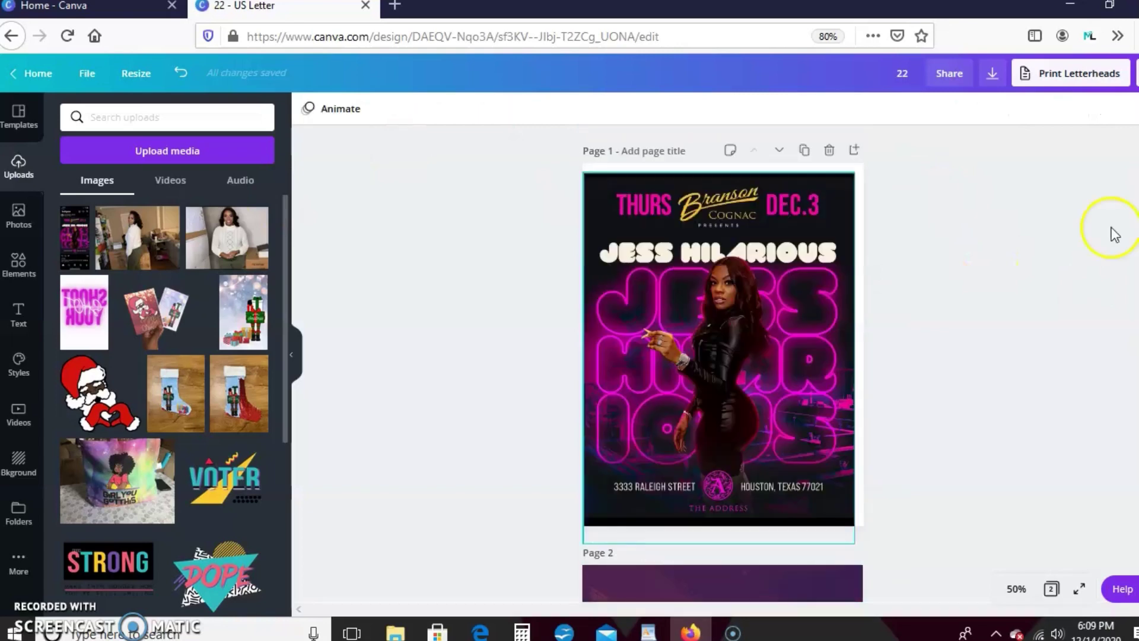
click(957, 219)
scroll(305, 262, down, 5)
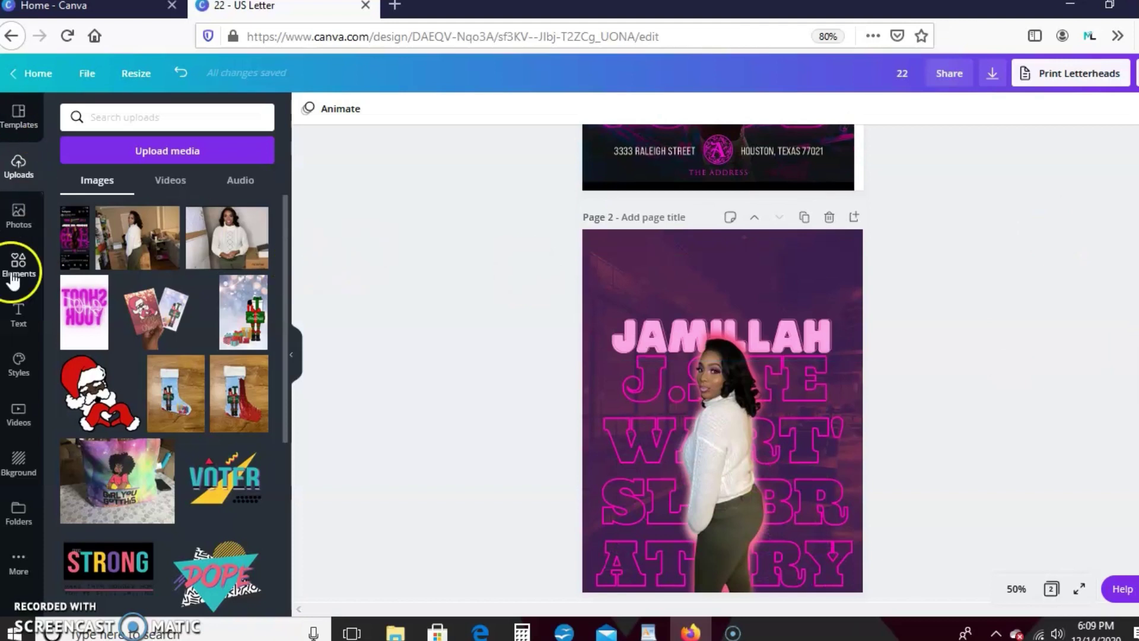
Step: Add a heading text box to page 2
click(21, 313)
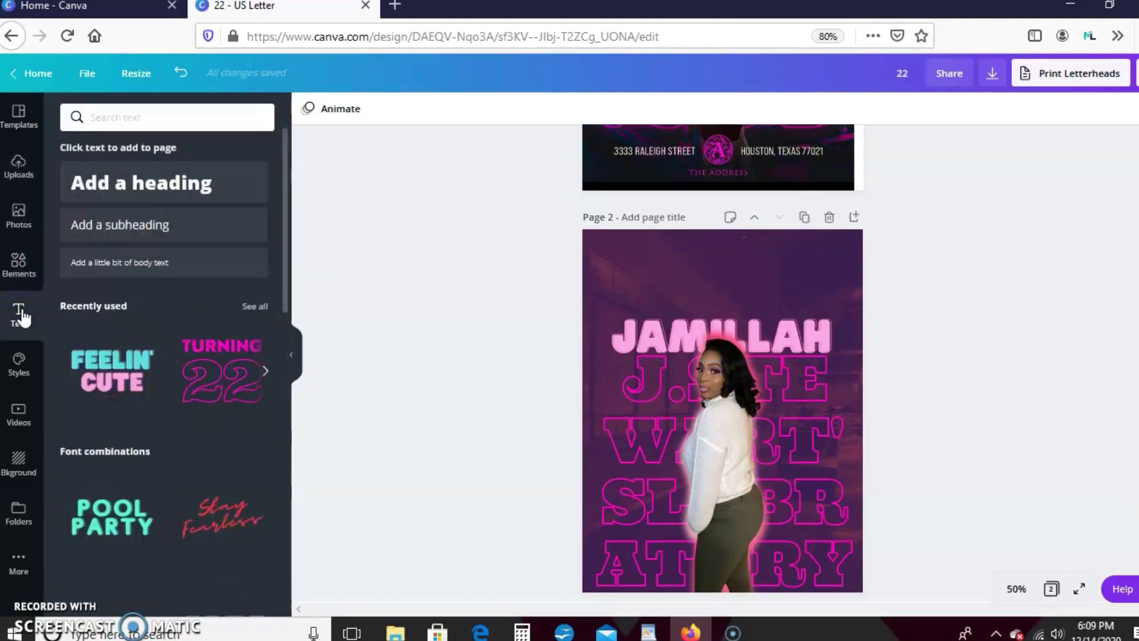
click(159, 211)
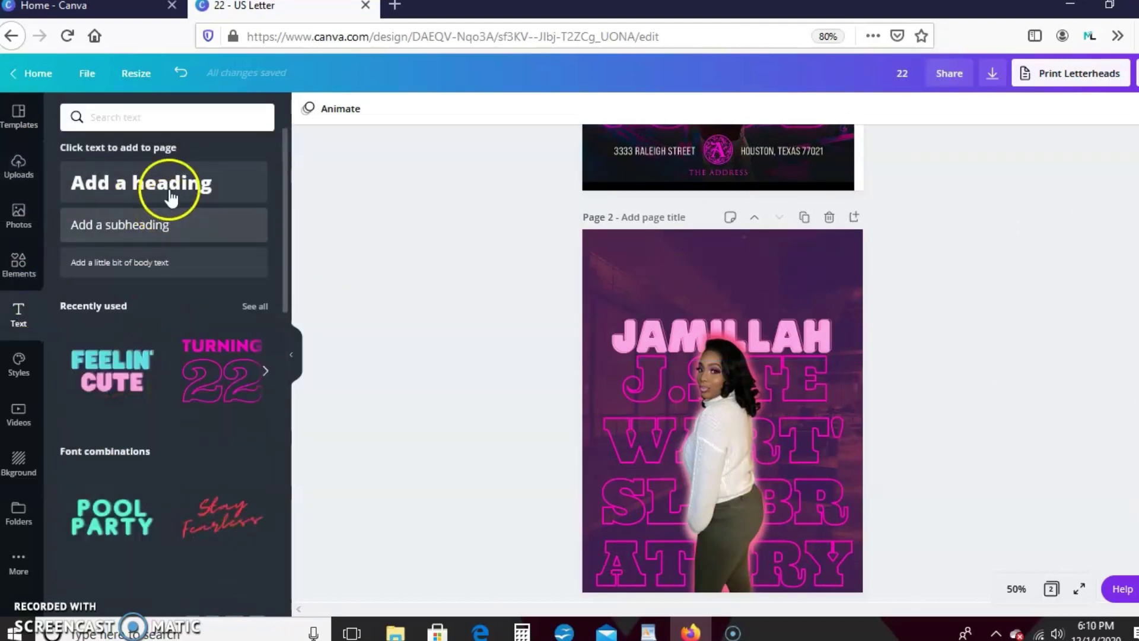
click(183, 187)
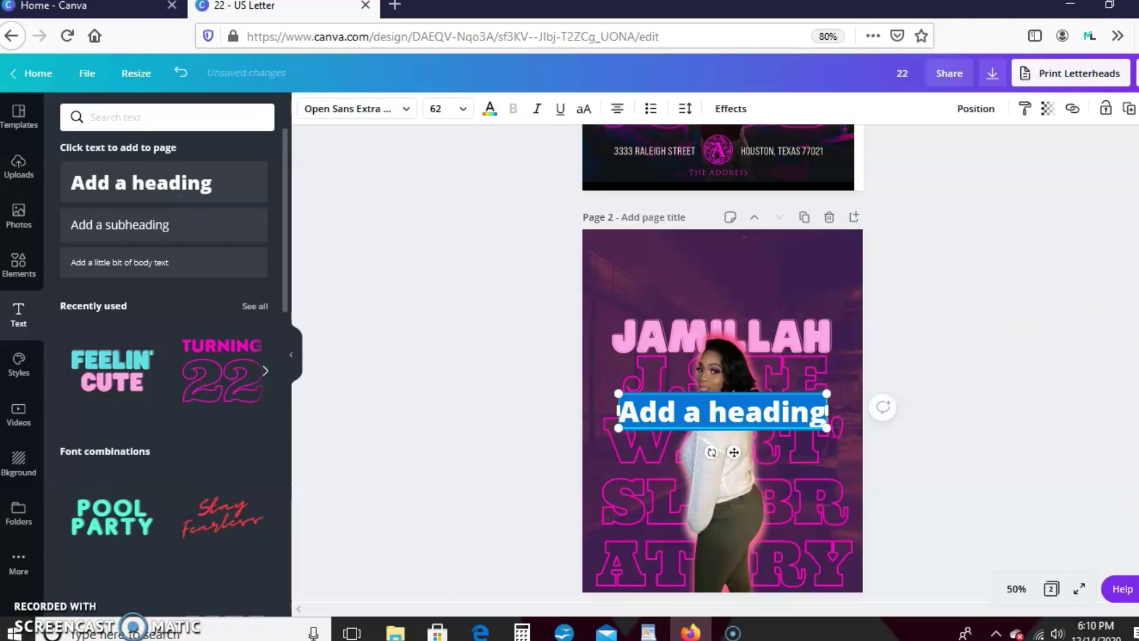
scroll(723, 363, up, 5)
scroll(723, 363, down, 4)
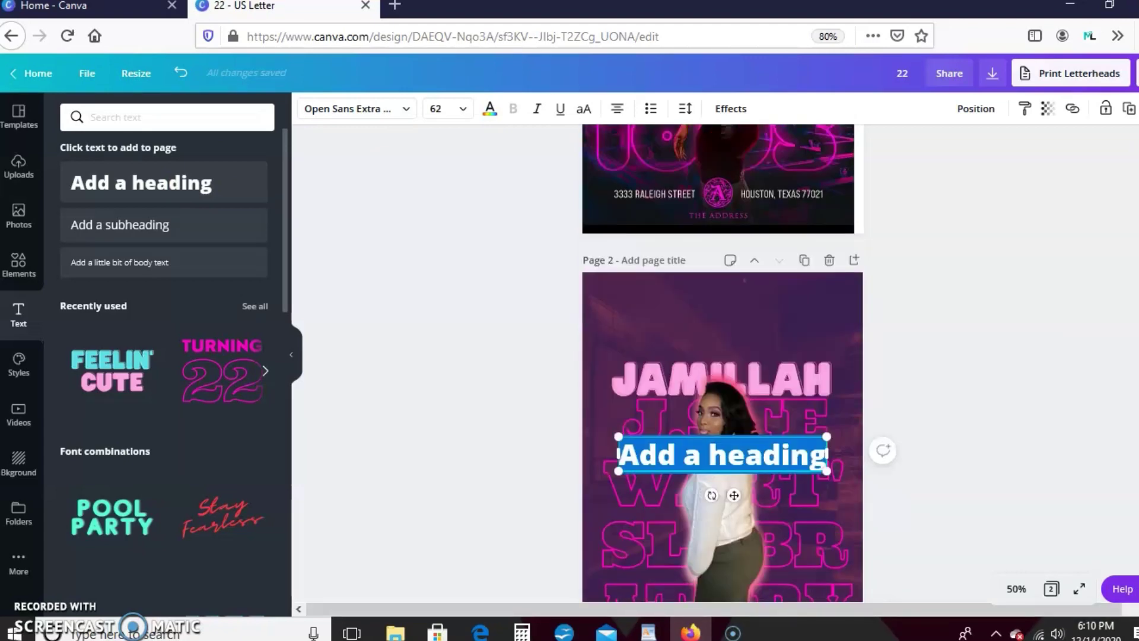
key(Escape)
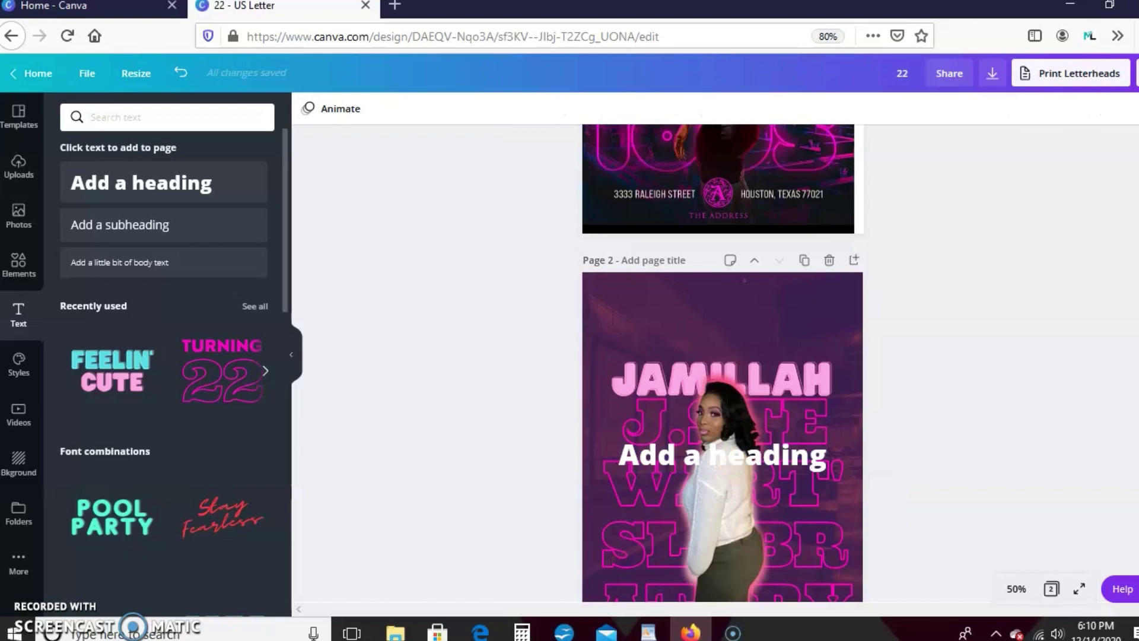
Step: Replace the heading's placeholder text with "TUES" and move it to the page's upper-left corner above the name
click(717, 457)
click(715, 450)
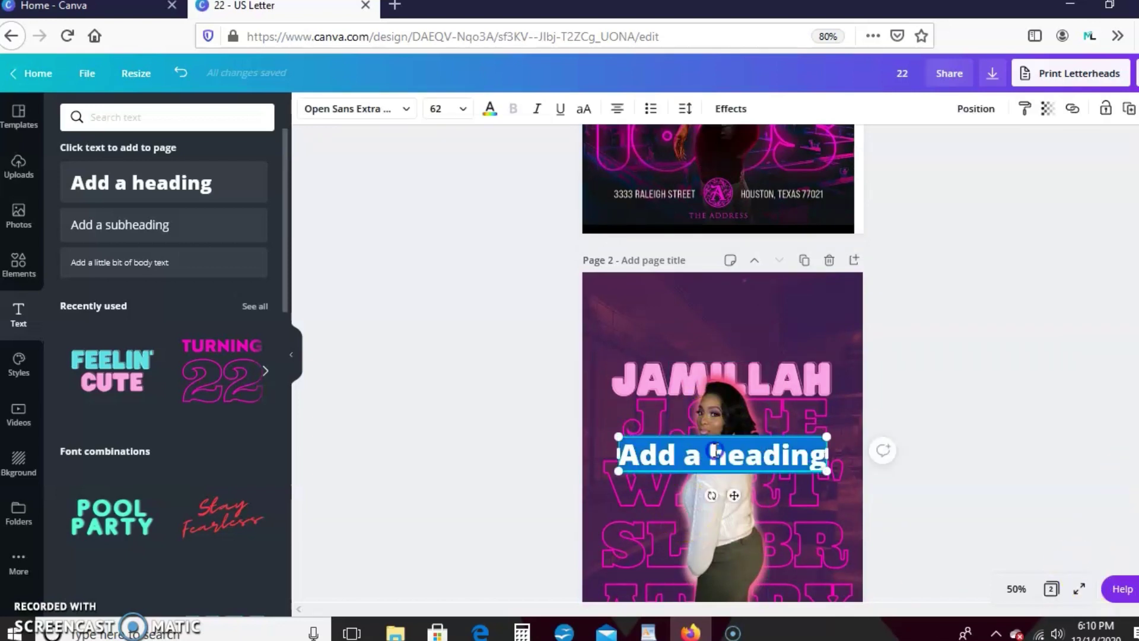
double_click(715, 451)
click(715, 450)
triple_click(715, 451)
key(BackSpace)
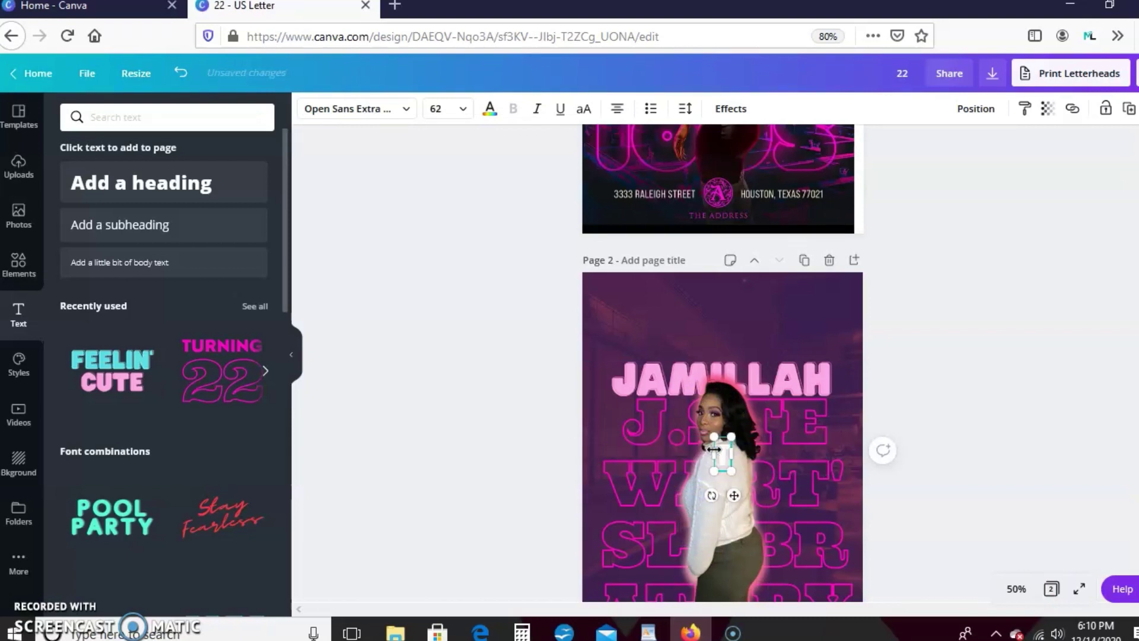
text(TU)
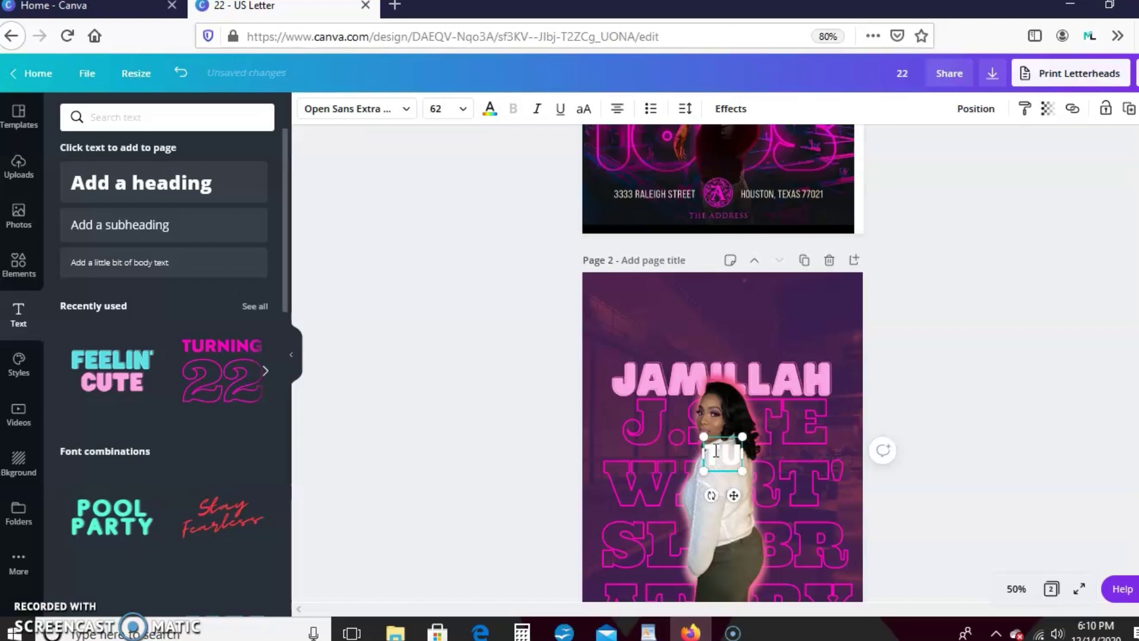
text(ES)
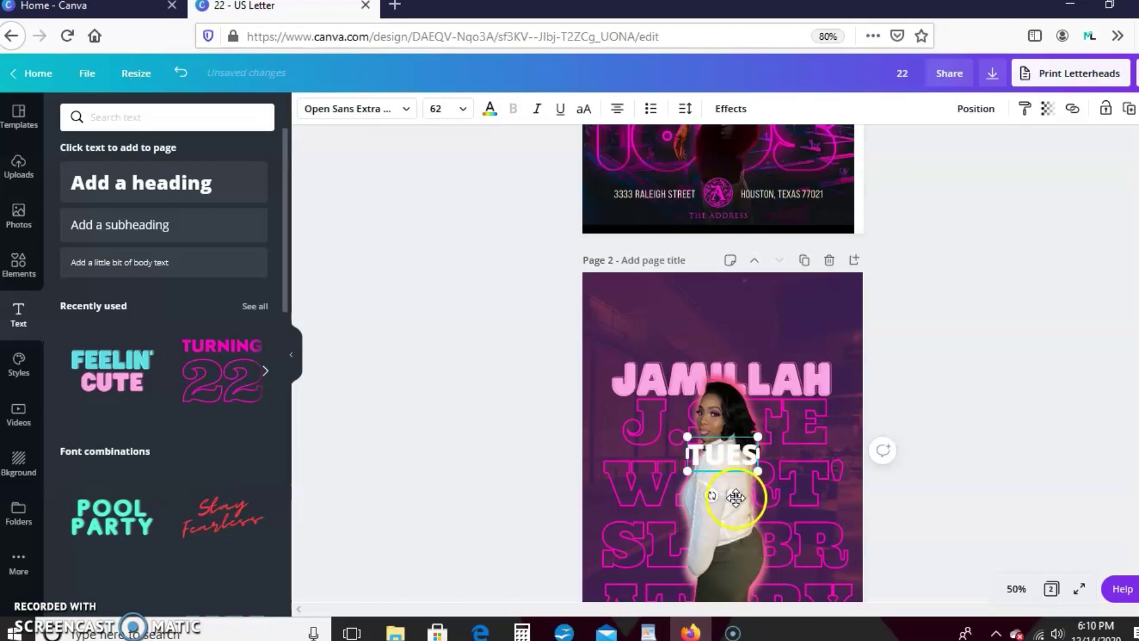
drag(734, 495, 638, 343)
Step: Change the font of the "TUES" text to Anton
click(383, 115)
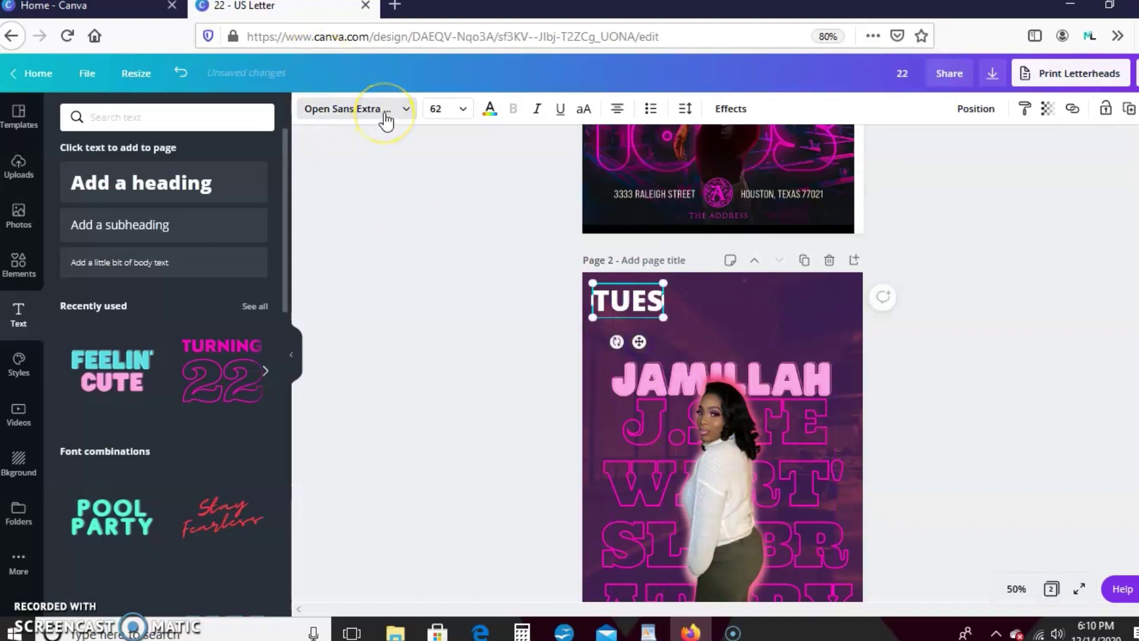
click(407, 112)
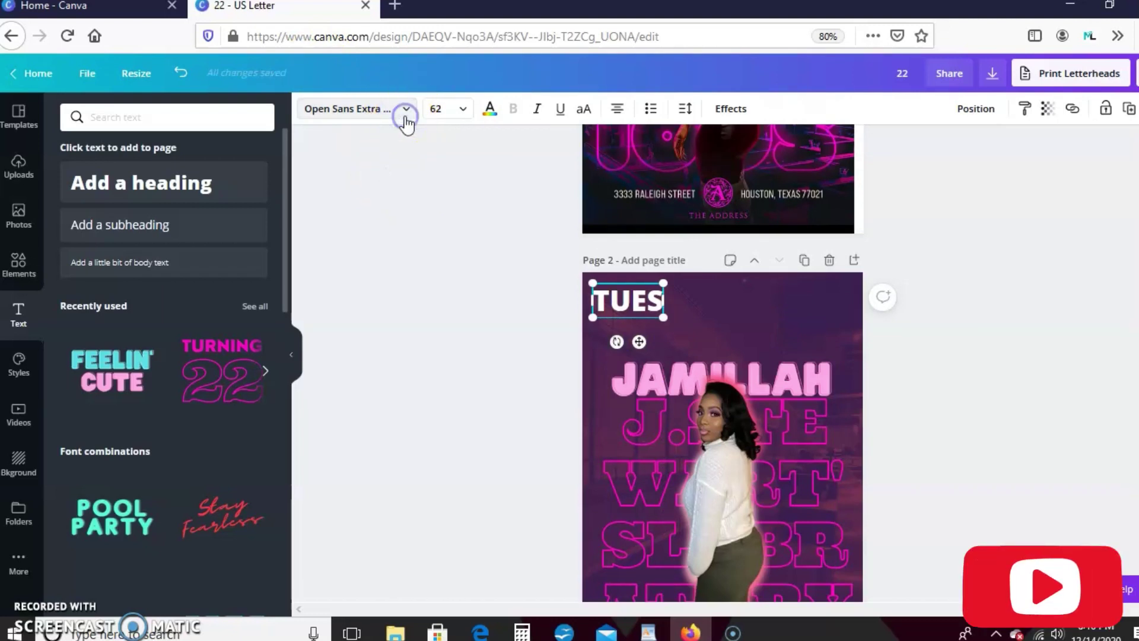
click(408, 113)
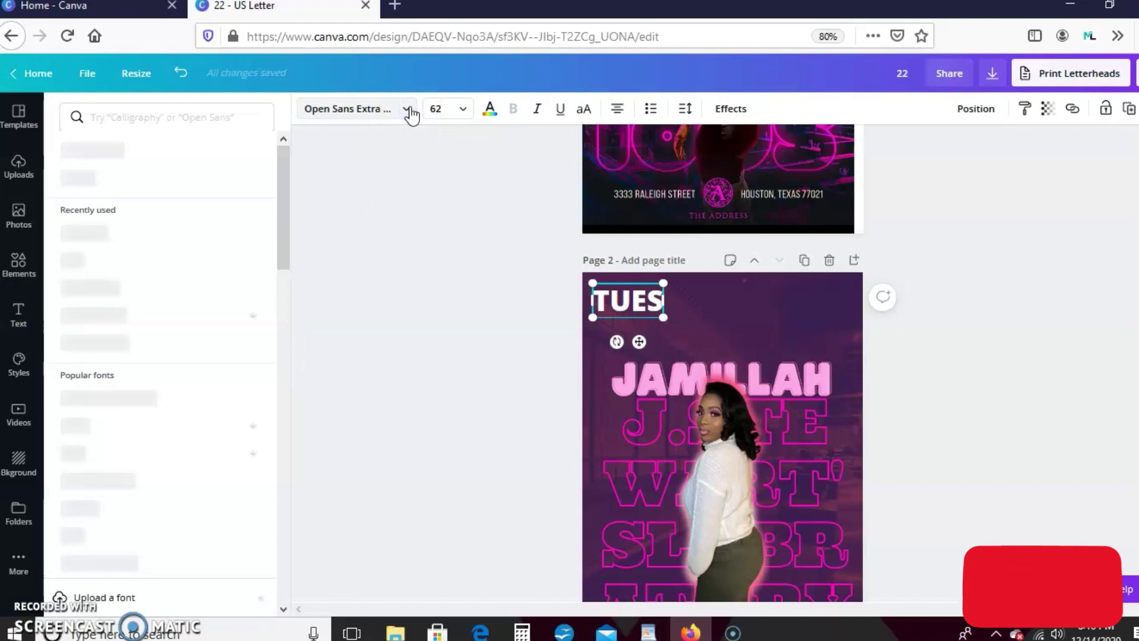
click(246, 524)
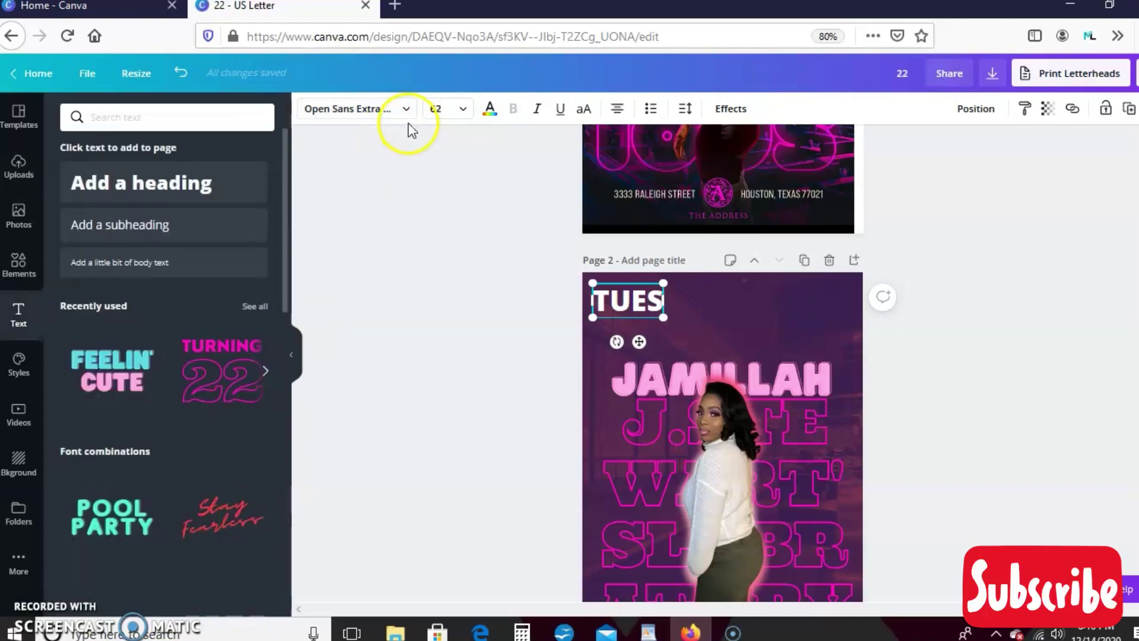
click(408, 111)
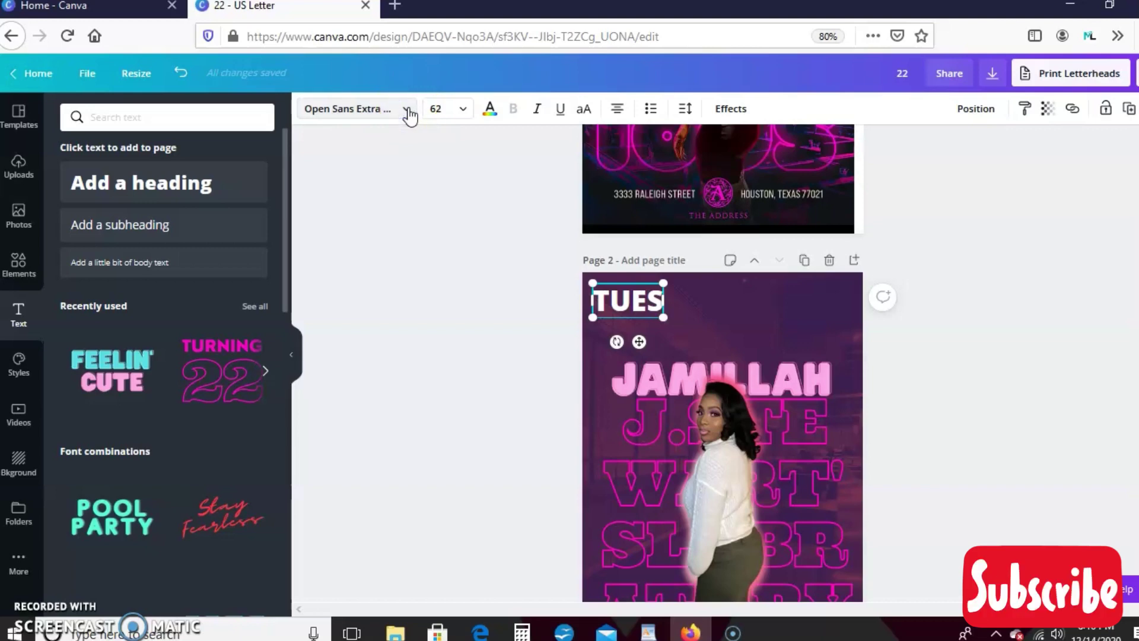
key(Escape)
scroll(636, 212, down, 2)
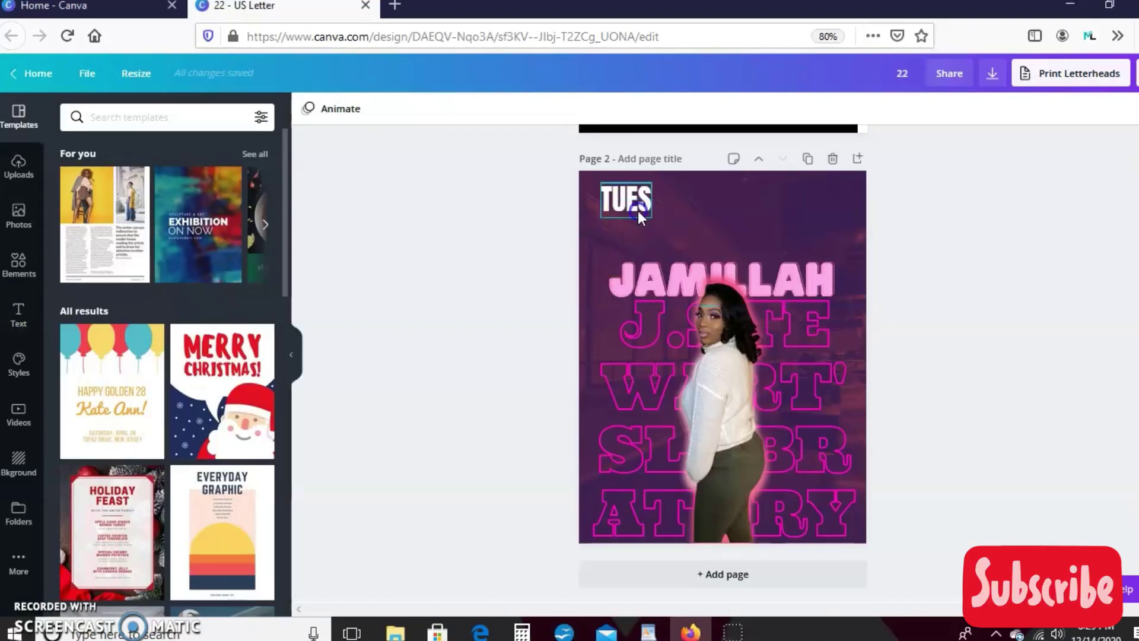
click(638, 211)
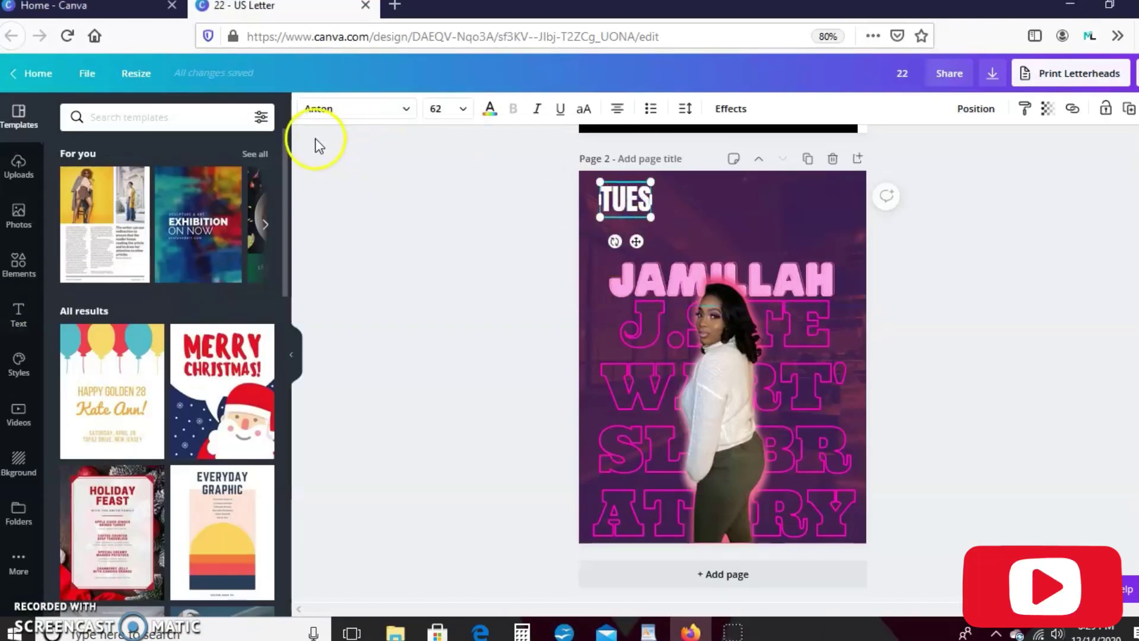
Step: Duplicate the "TUES" text on page 2 and place the copy to its right, centred near the page's top edge
click(408, 119)
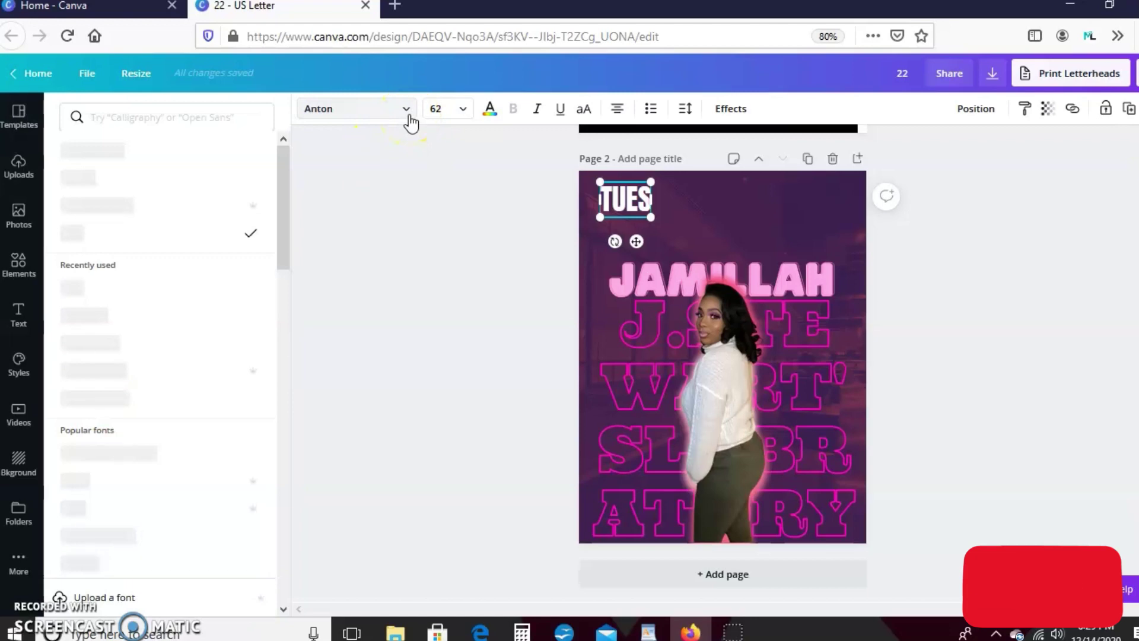
click(1012, 359)
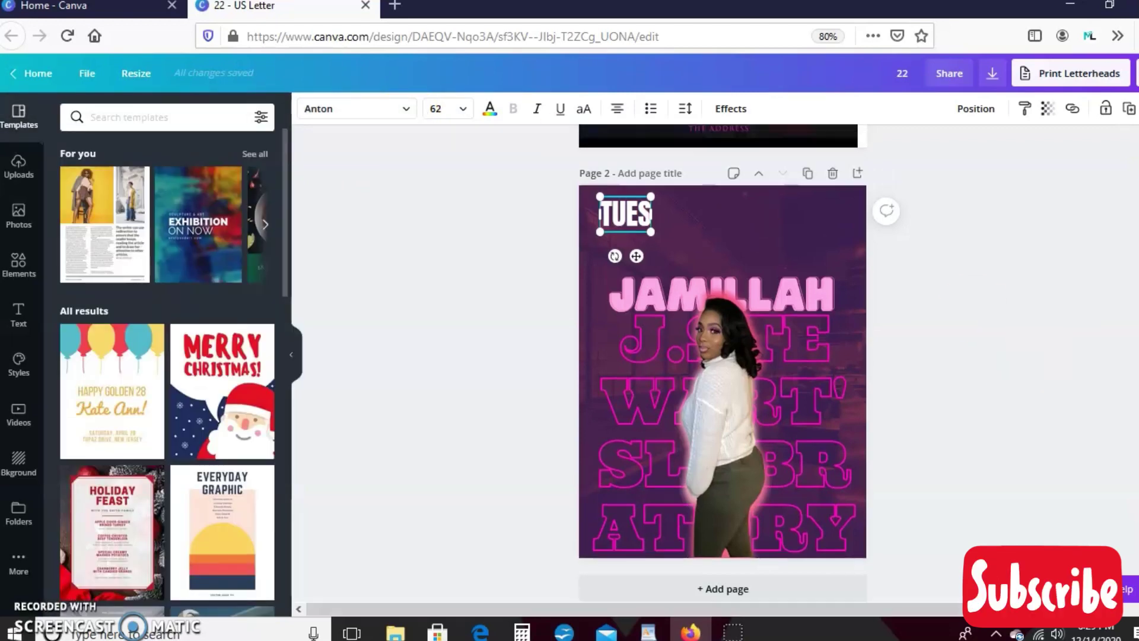
scroll(1012, 358, up, 5)
scroll(723, 356, up, 2)
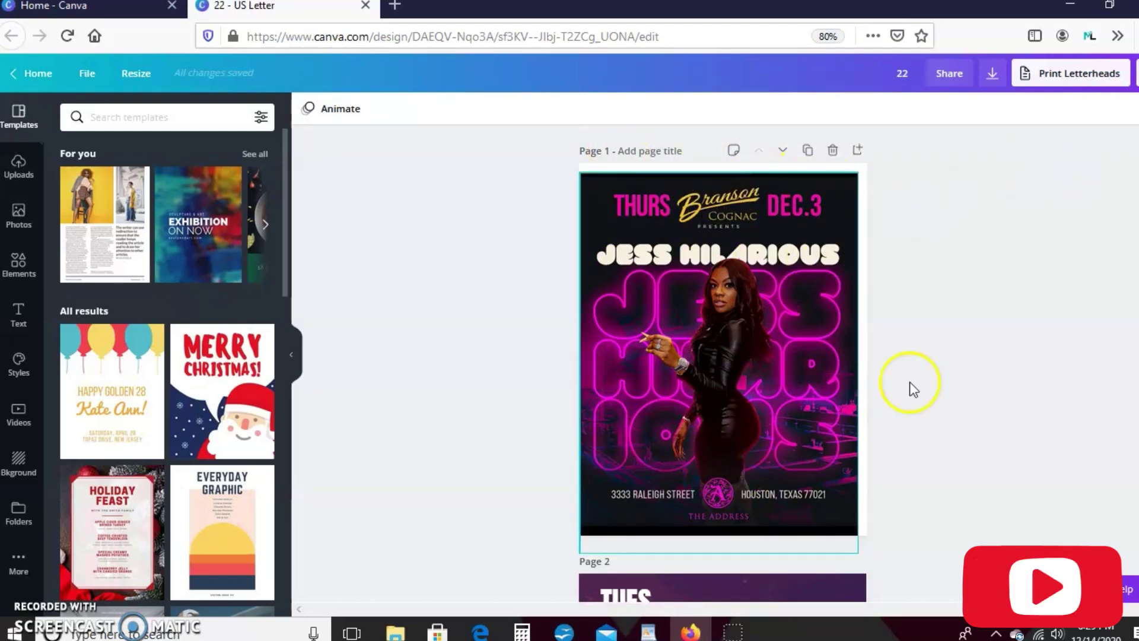
scroll(914, 389, down, 3)
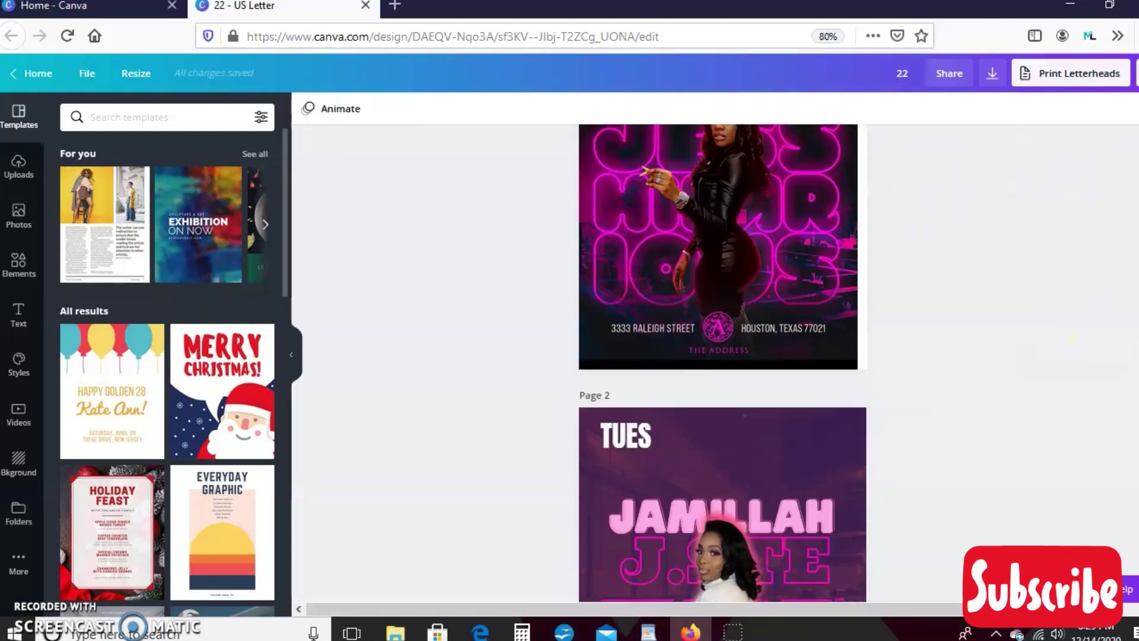
click(634, 426)
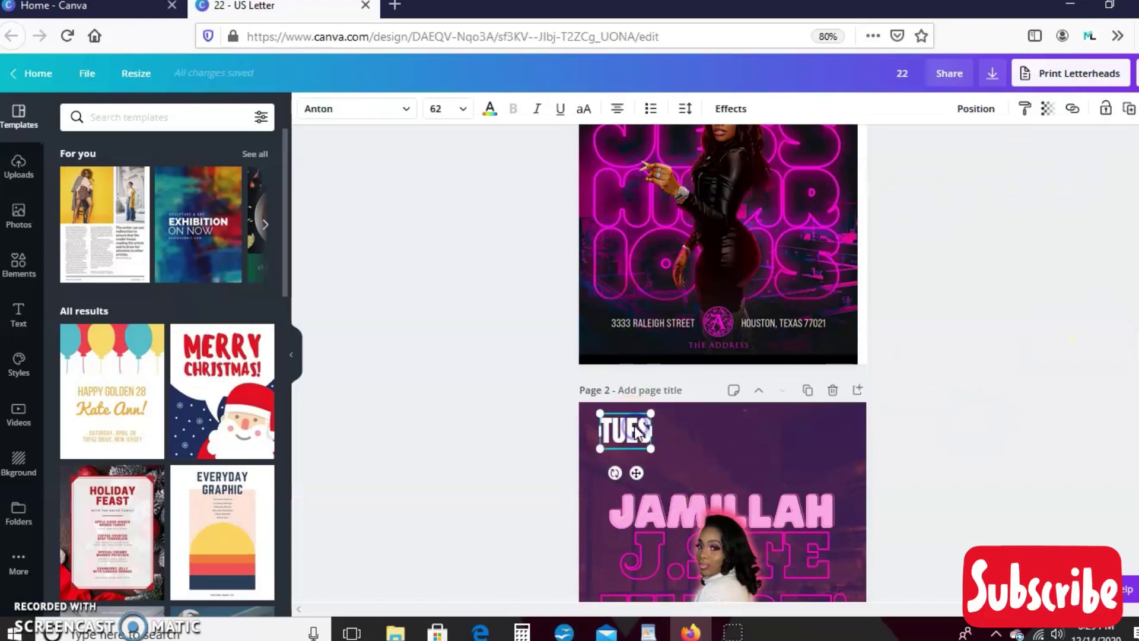
click(1127, 111)
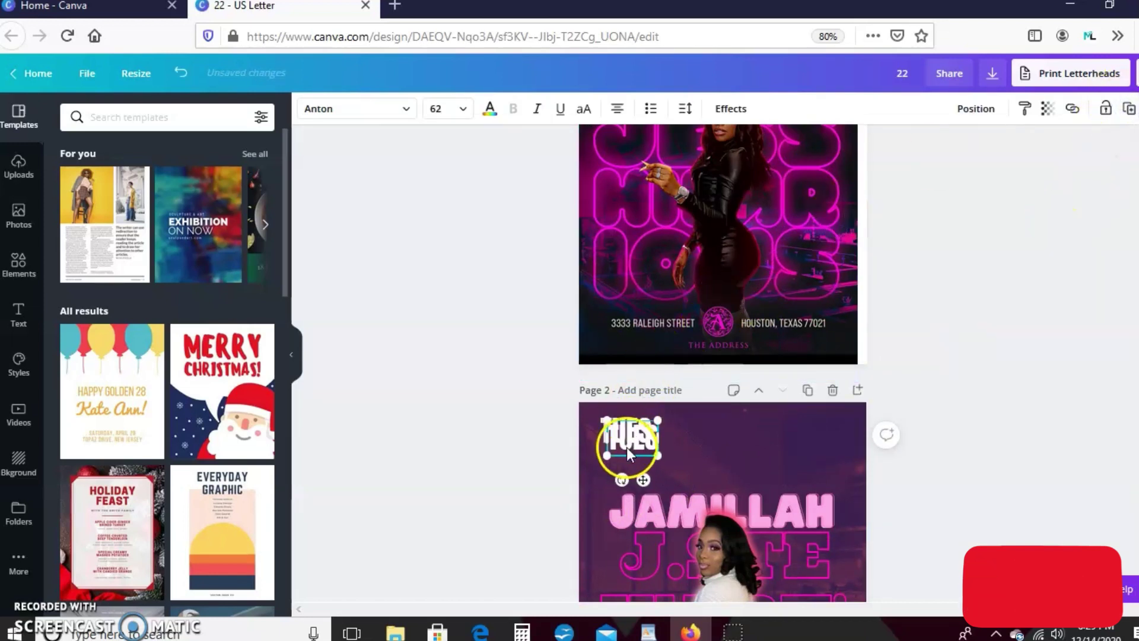
drag(628, 453, 710, 435)
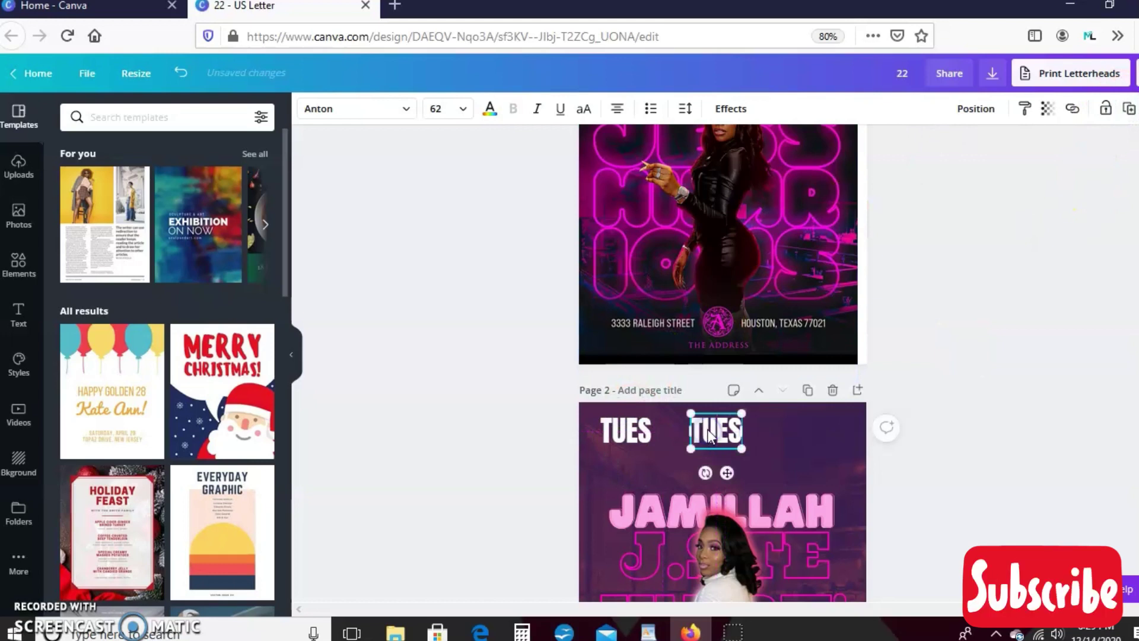
Step: Replace the copied text with the possessive brand name used in the pink background lettering
double_click(715, 433)
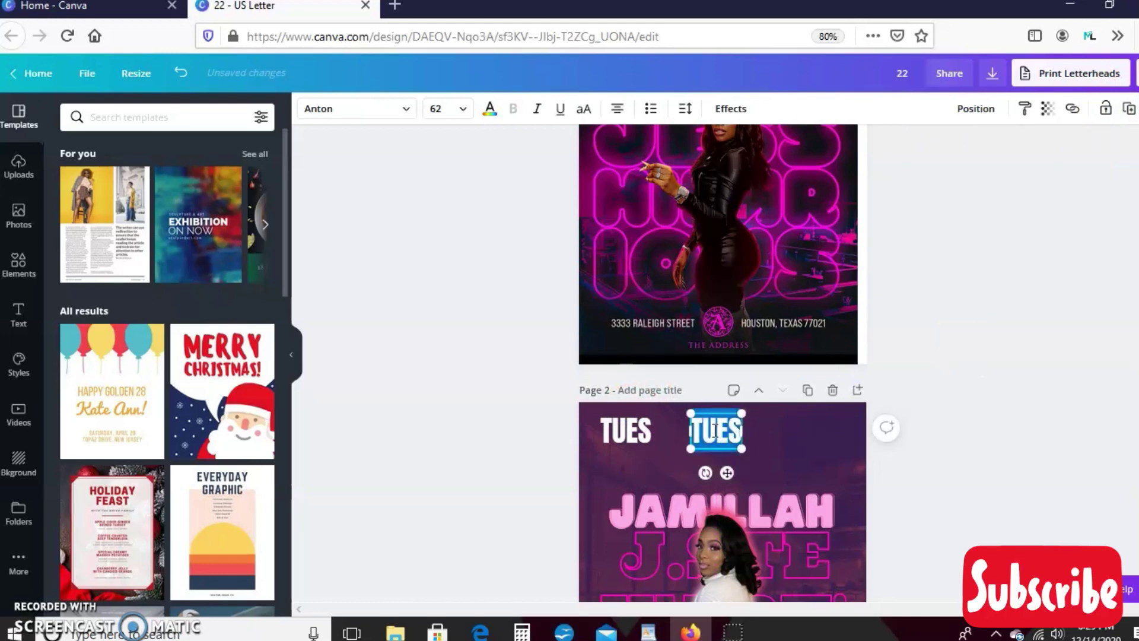
text(J)
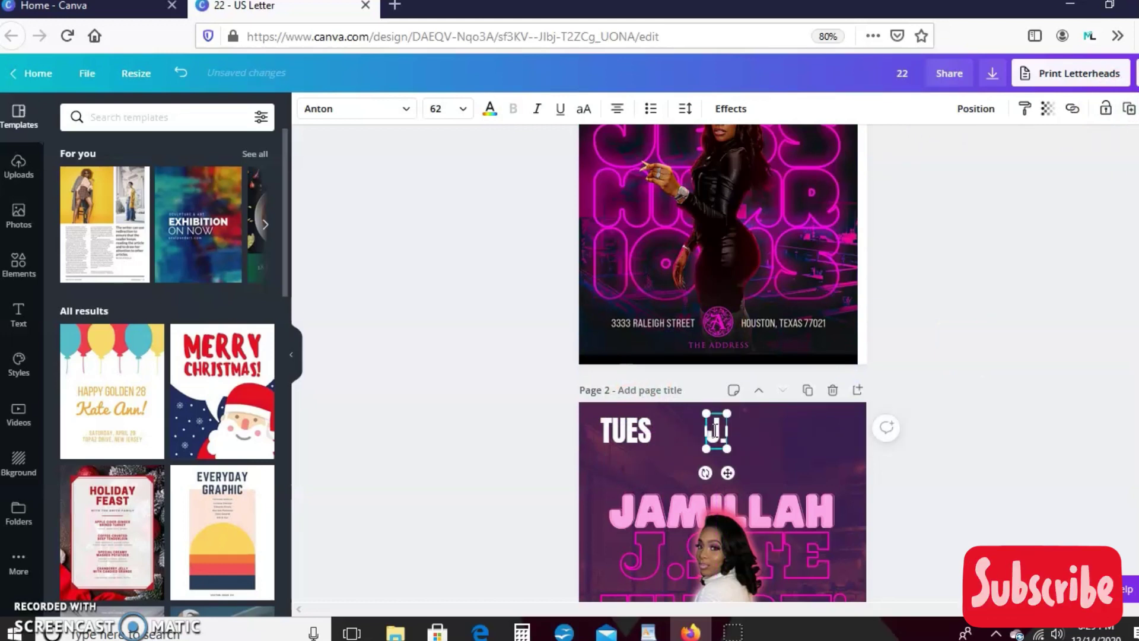
text(.Stewart)
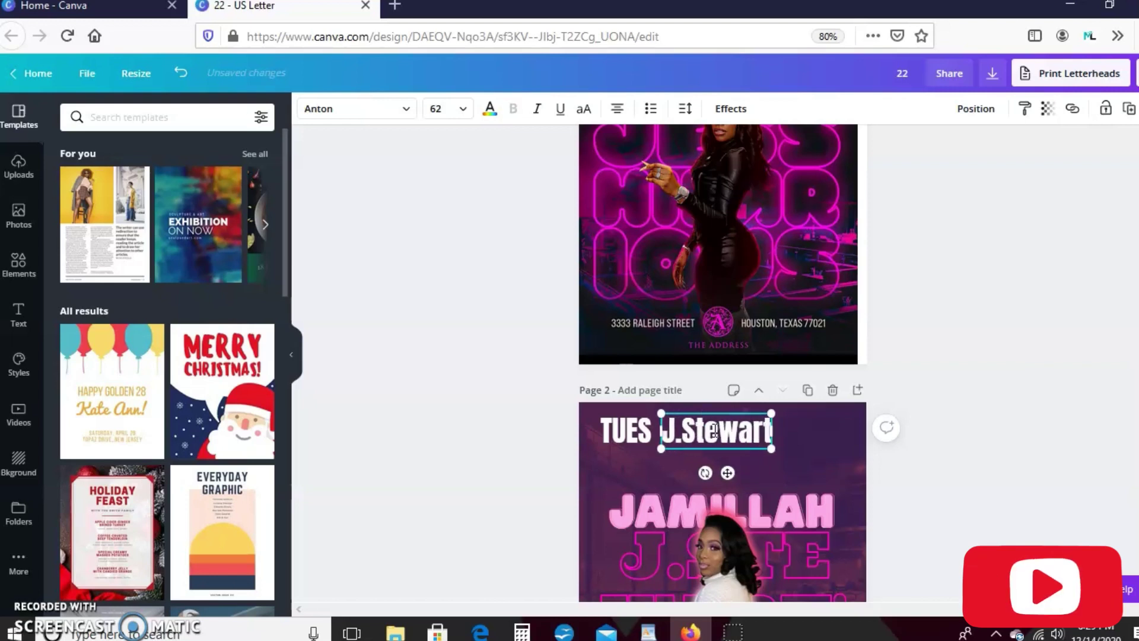
text('s)
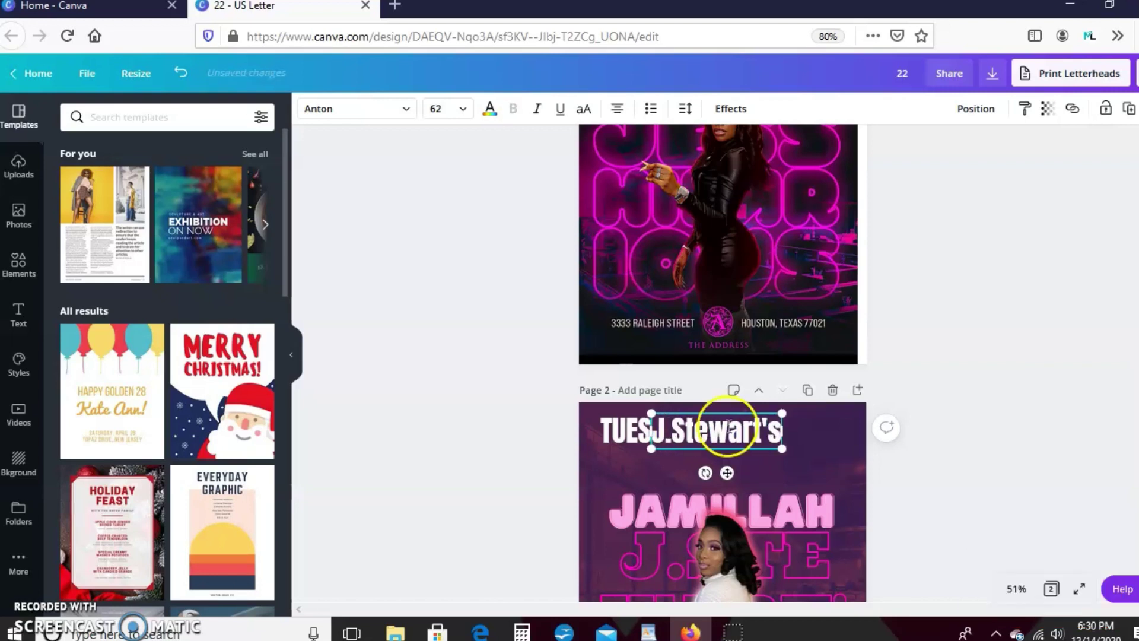
Step: Try Playlist Script and Advetime on the brand name text and settle on the Bakerie Bold font
click(385, 113)
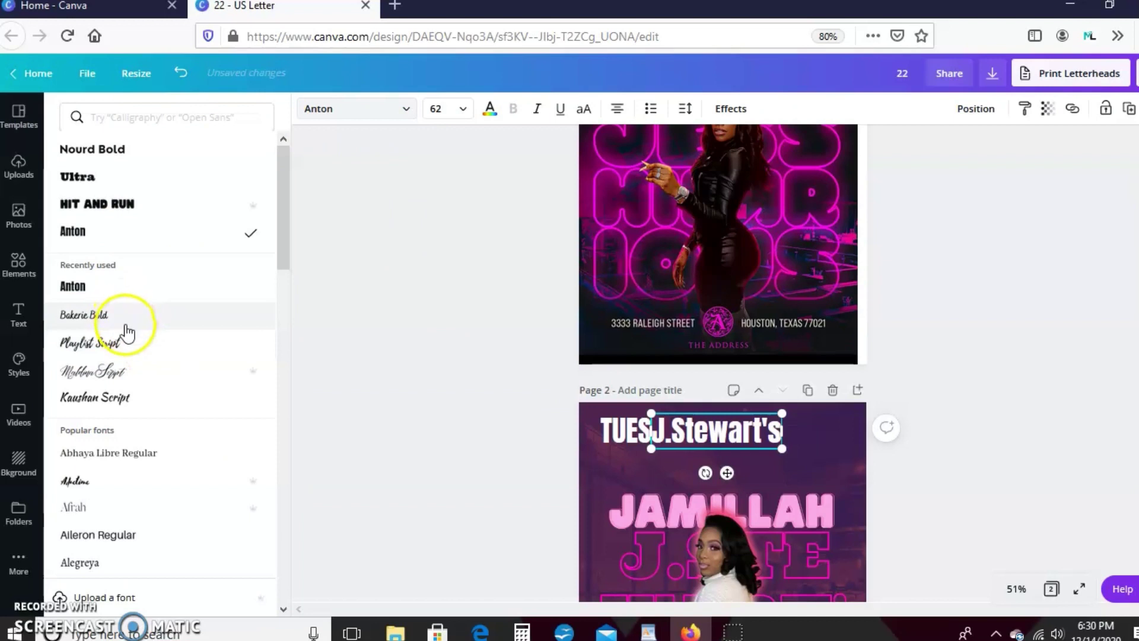
click(126, 349)
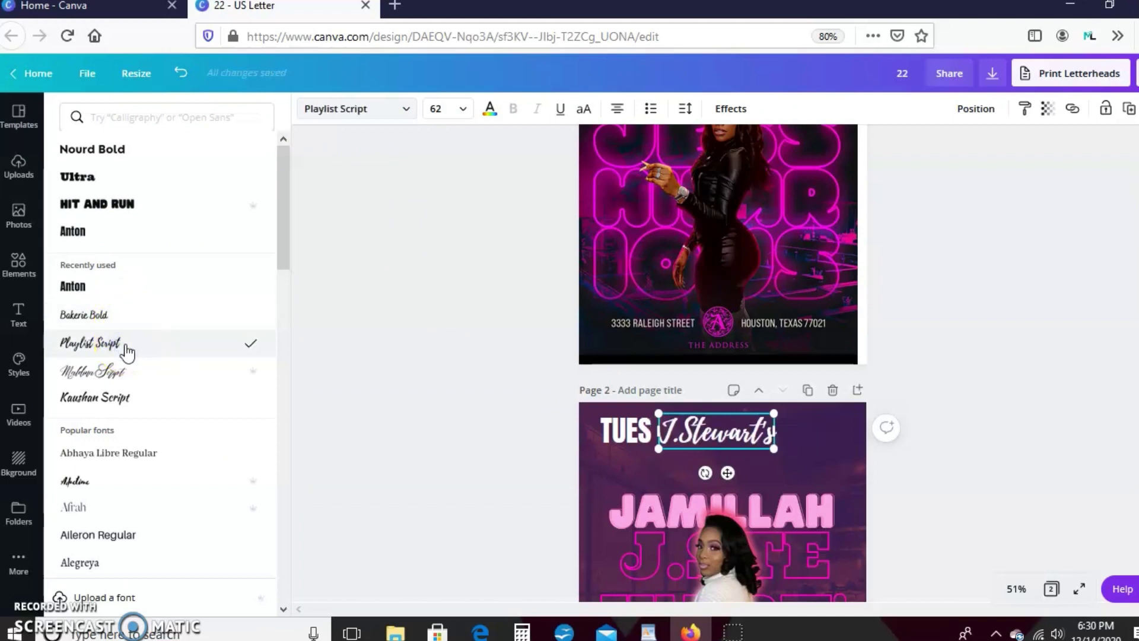
click(101, 314)
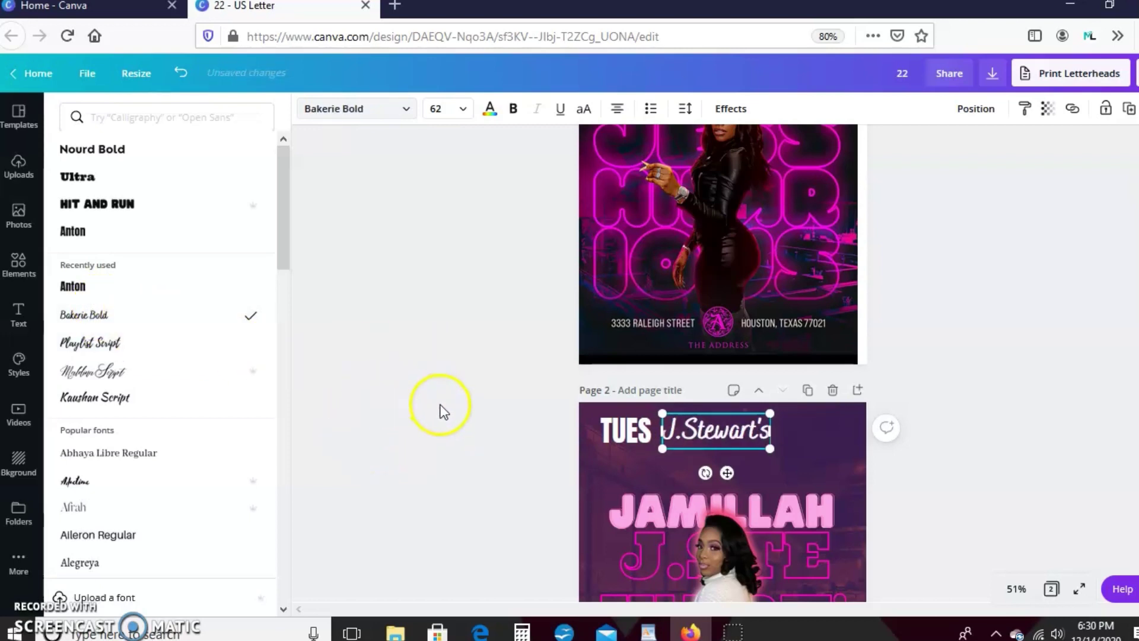
click(133, 482)
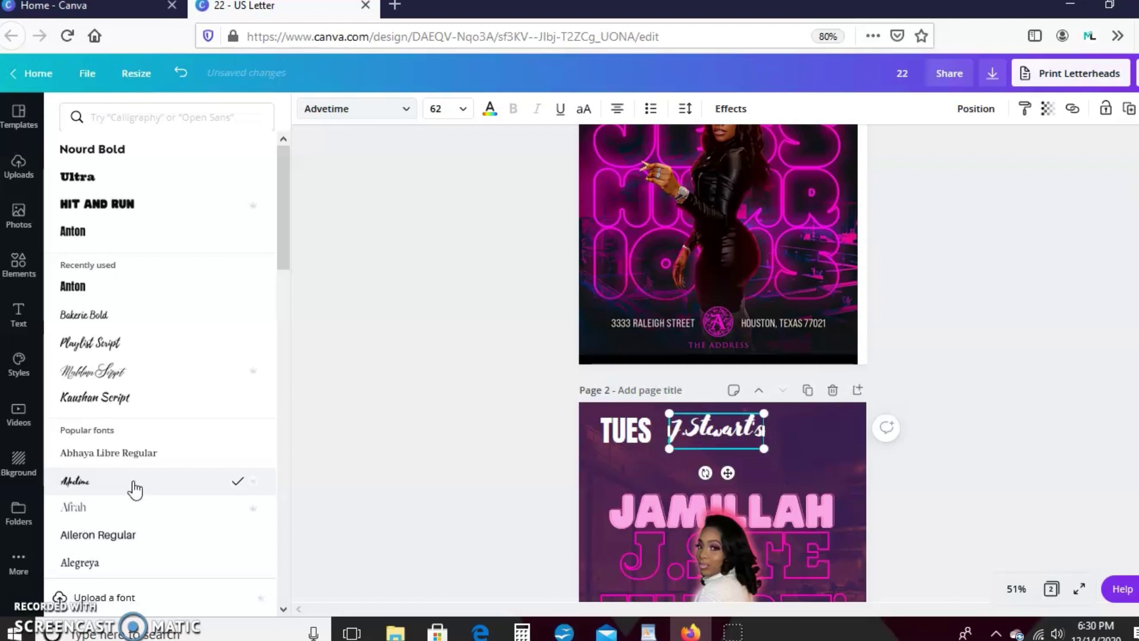
click(116, 314)
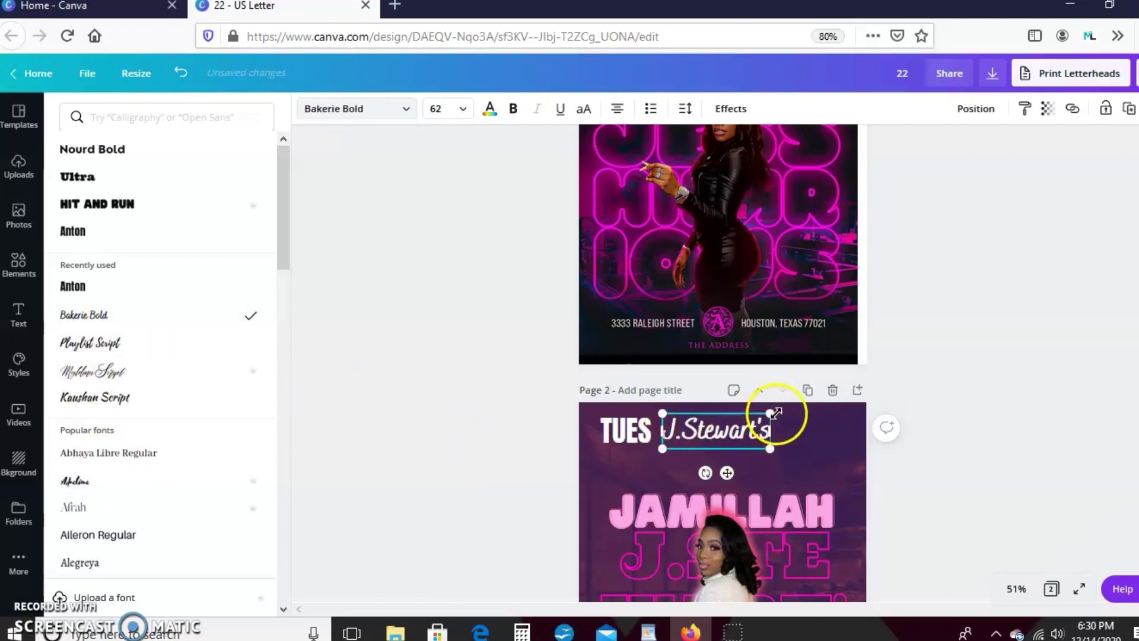
Step: Shrink the brand name text to size 39.4 and move "TUES" up slightly to line up with it
drag(770, 412, 712, 440)
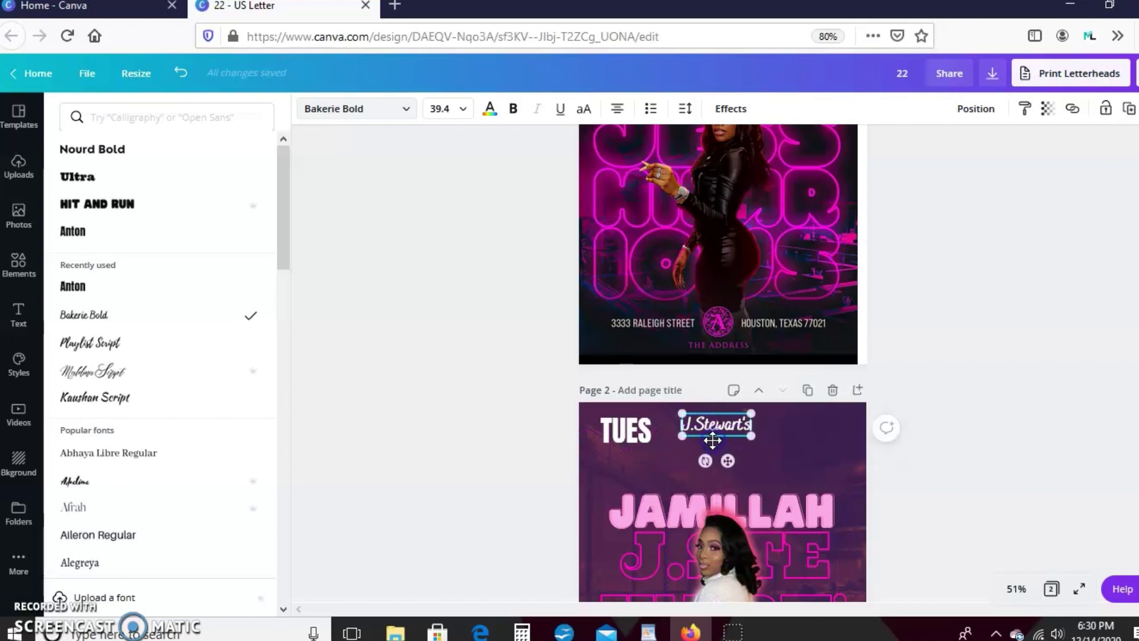
click(638, 439)
drag(638, 439, 637, 433)
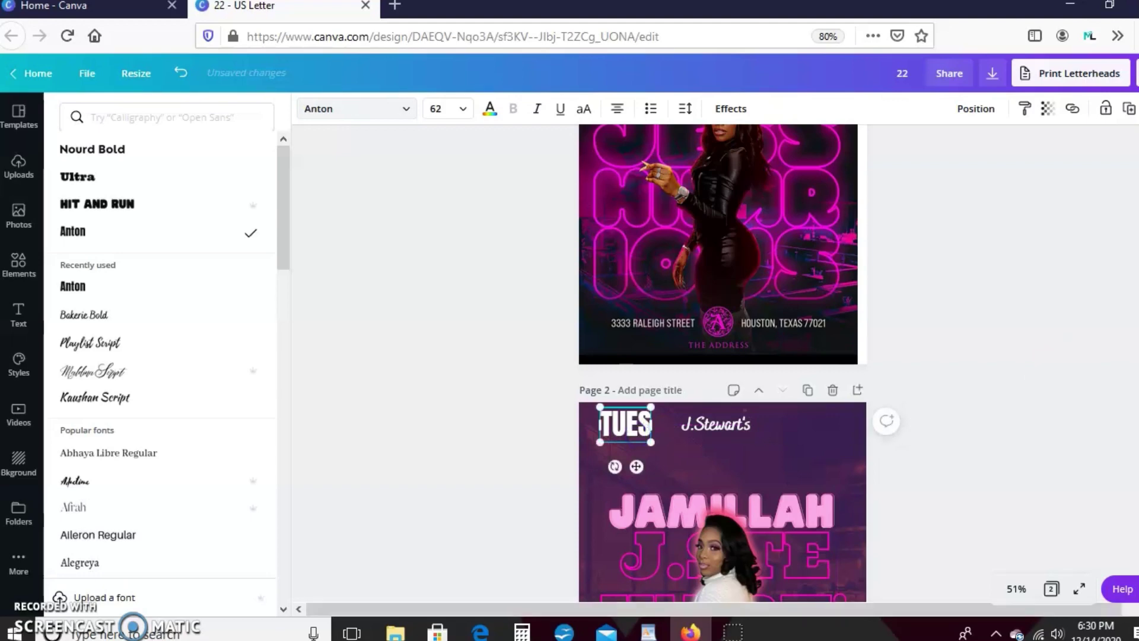
Step: Tilt the brand name text slightly upward to the right, like the reference flyer's logo, and position it beside "TUES"
scroll(722, 363, up, 3)
click(766, 546)
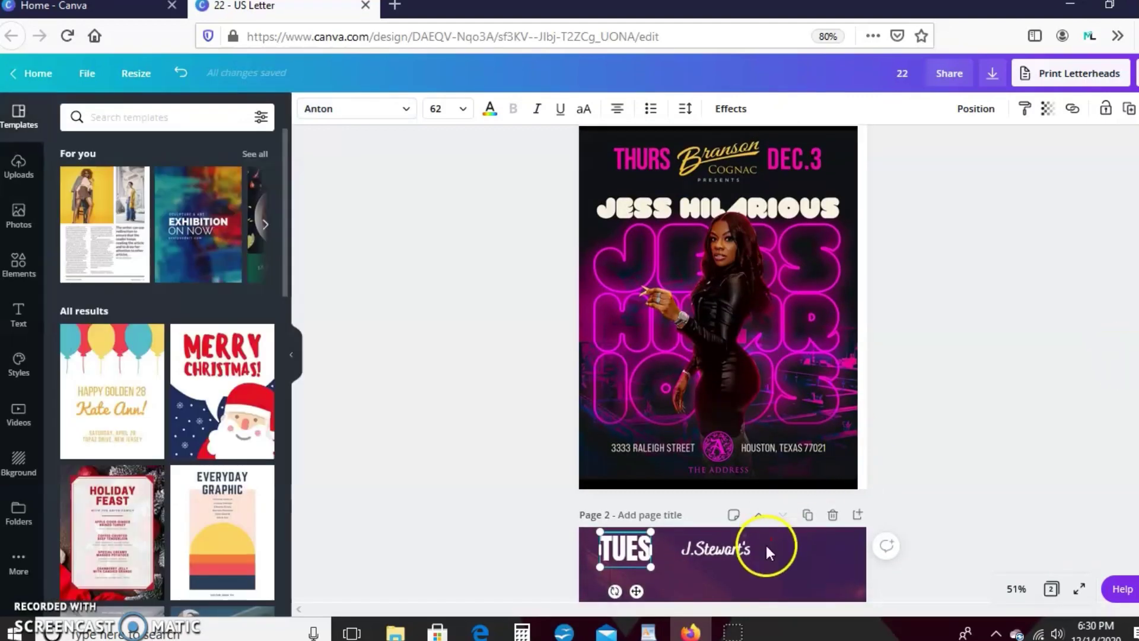
click(728, 552)
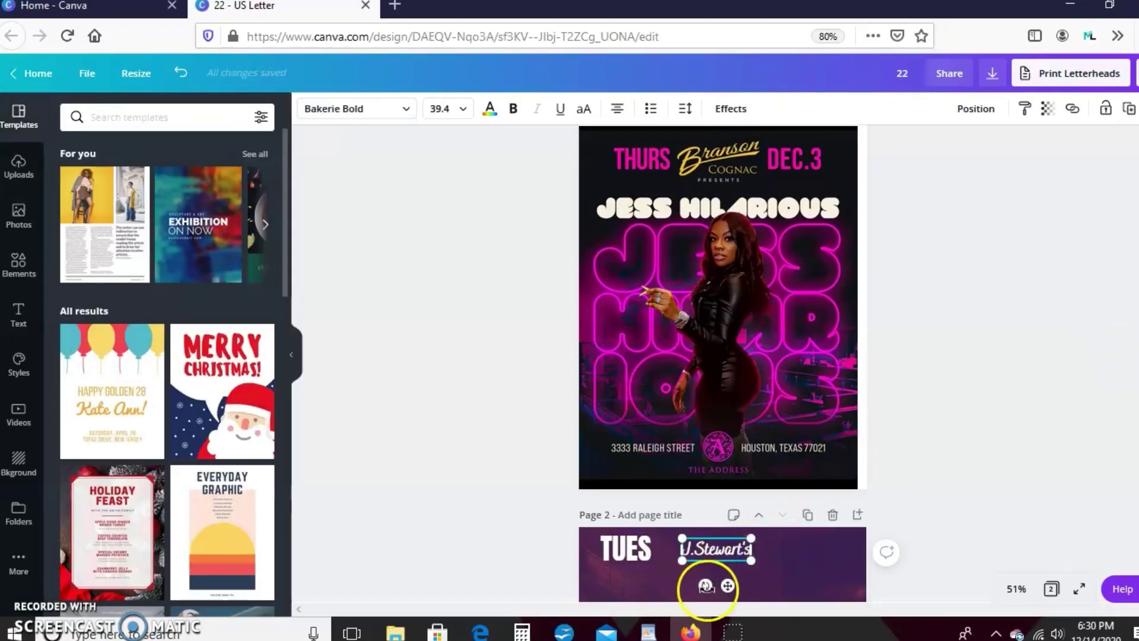
drag(713, 592, 709, 557)
click(710, 563)
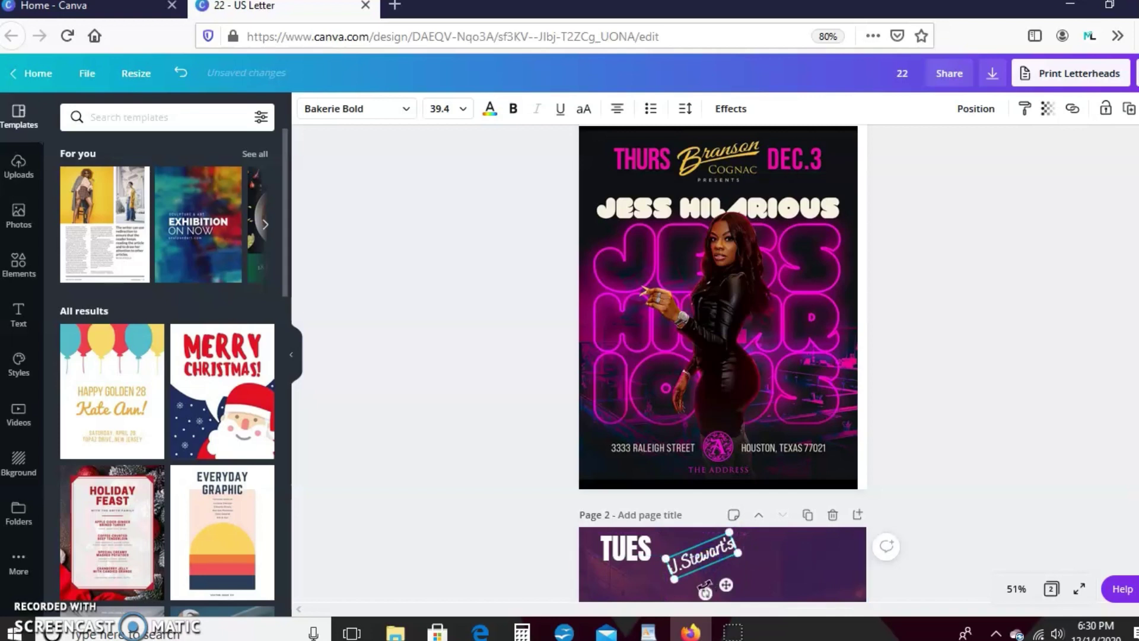
drag(696, 593, 710, 550)
click(707, 562)
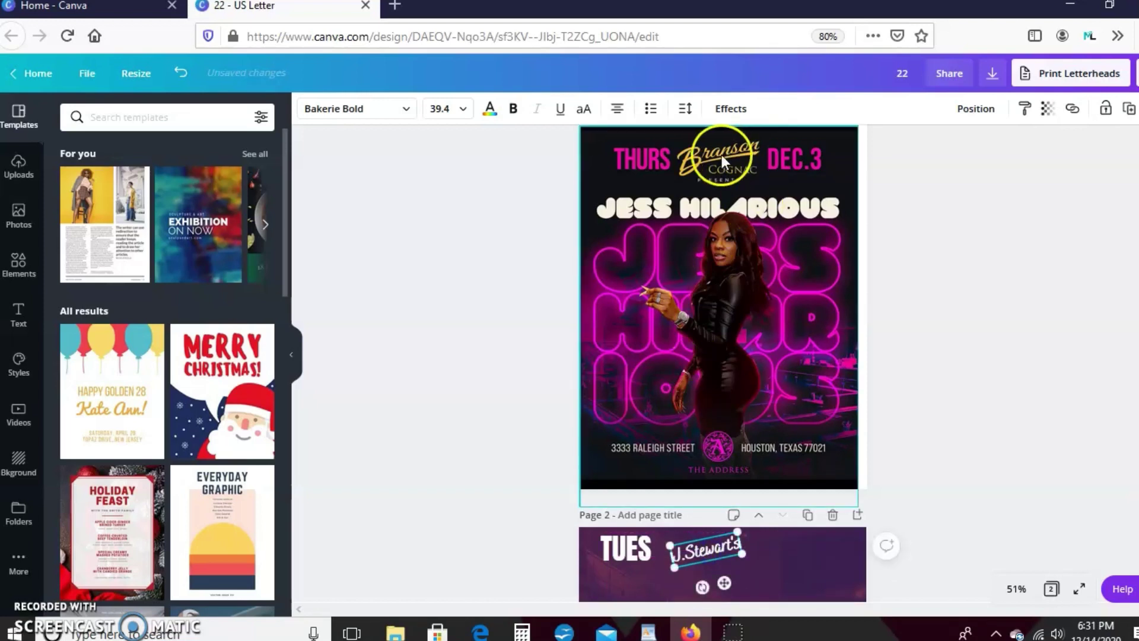
Step: Search the elements for "line" and add the plain straight line to the design
click(33, 268)
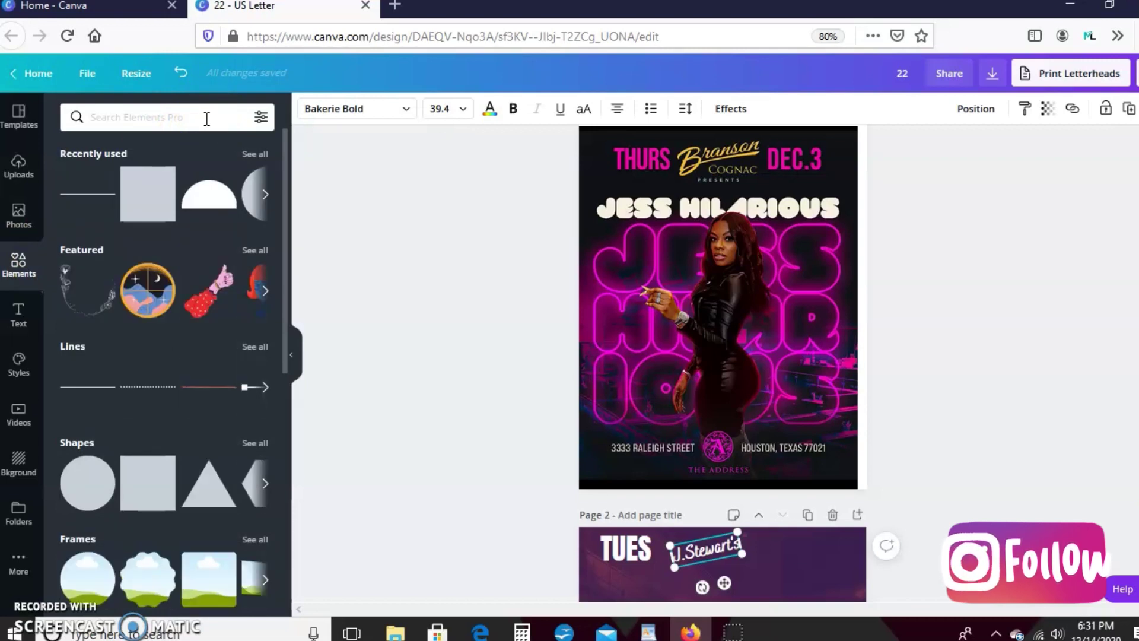
click(163, 121)
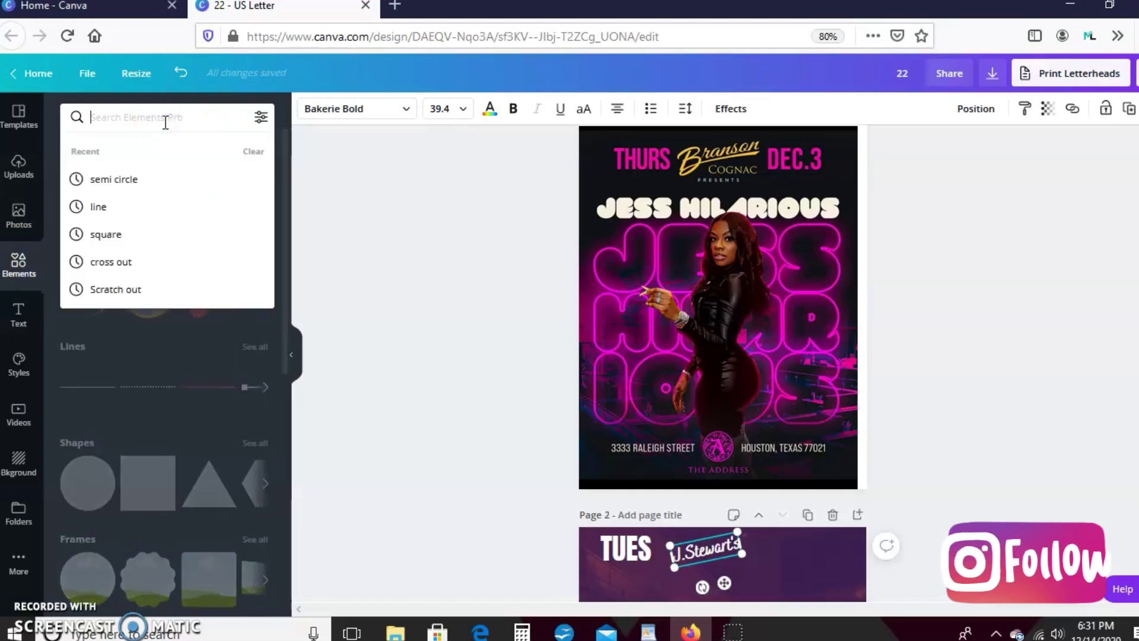
click(121, 207)
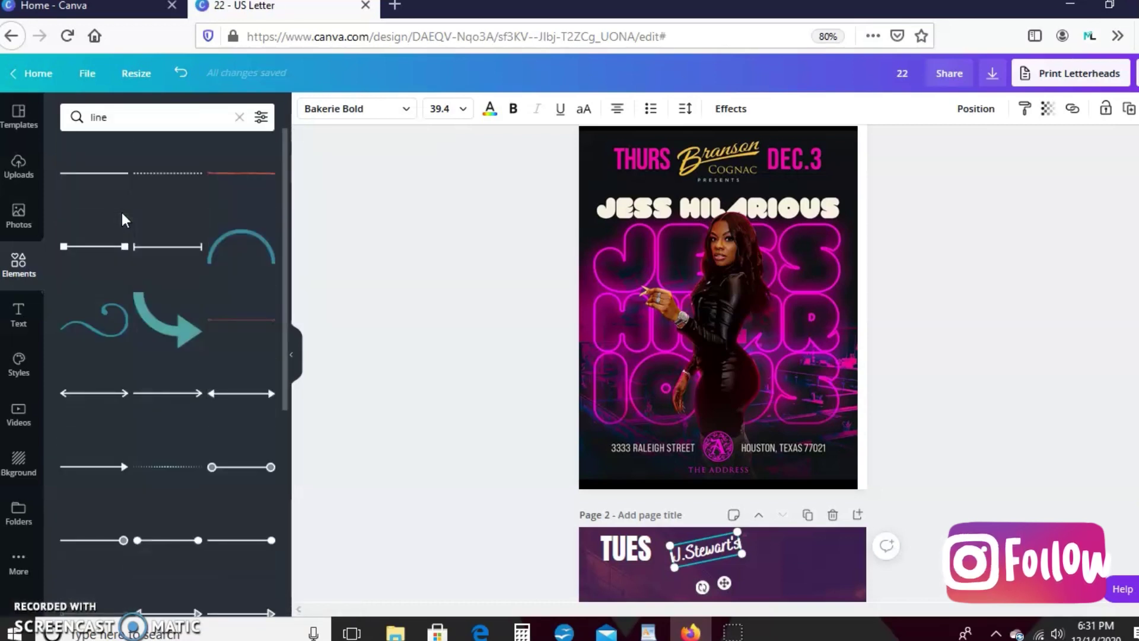
drag(282, 197, 313, 186)
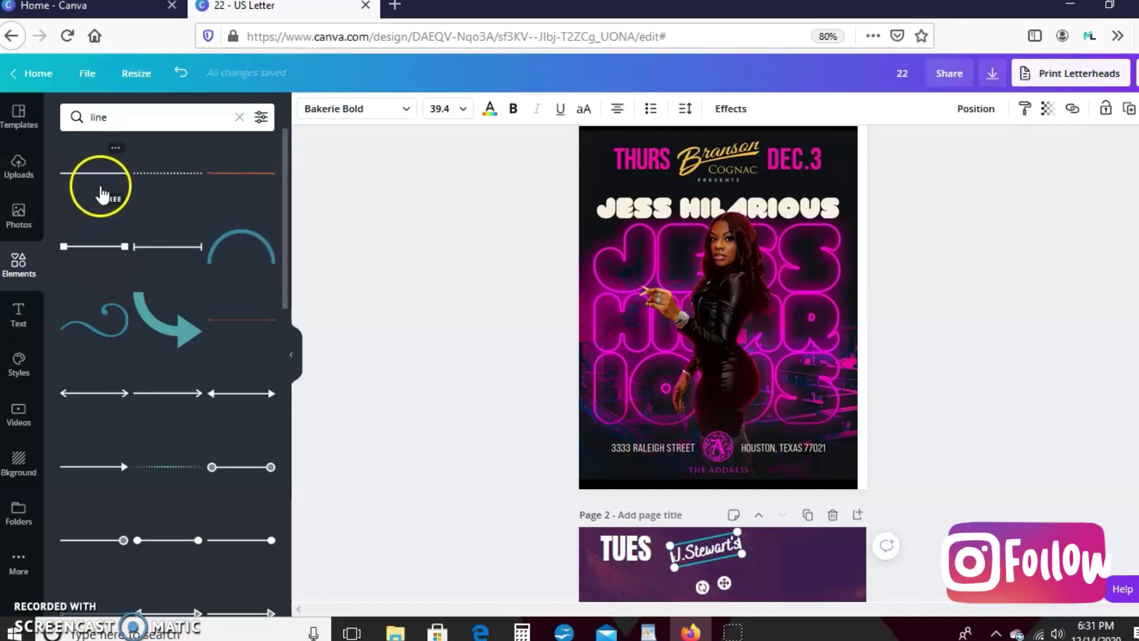
drag(360, 337, 561, 465)
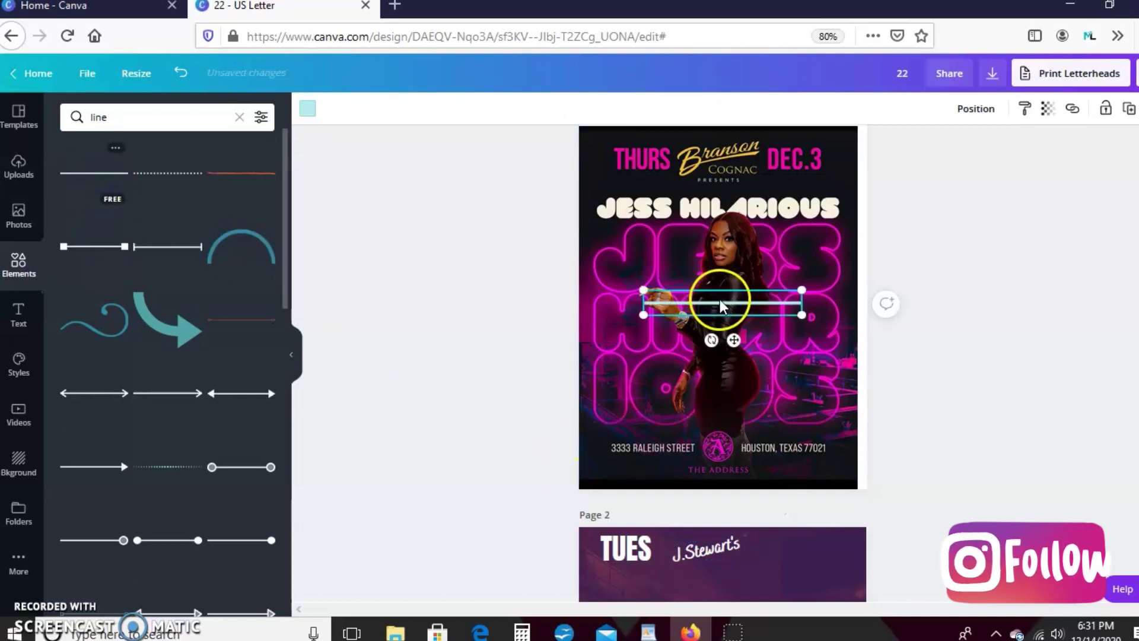
Step: Move the line to page 2, shorten it and tilt it to run parallel beneath the brand name text
drag(720, 299, 717, 577)
click(768, 579)
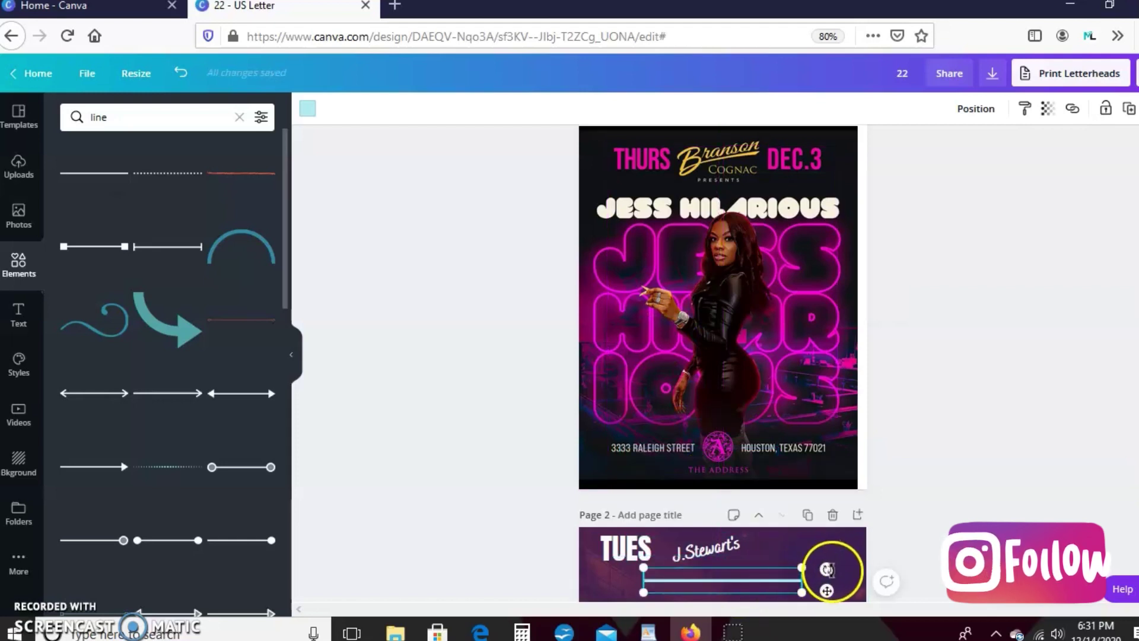
drag(827, 569, 718, 562)
click(706, 572)
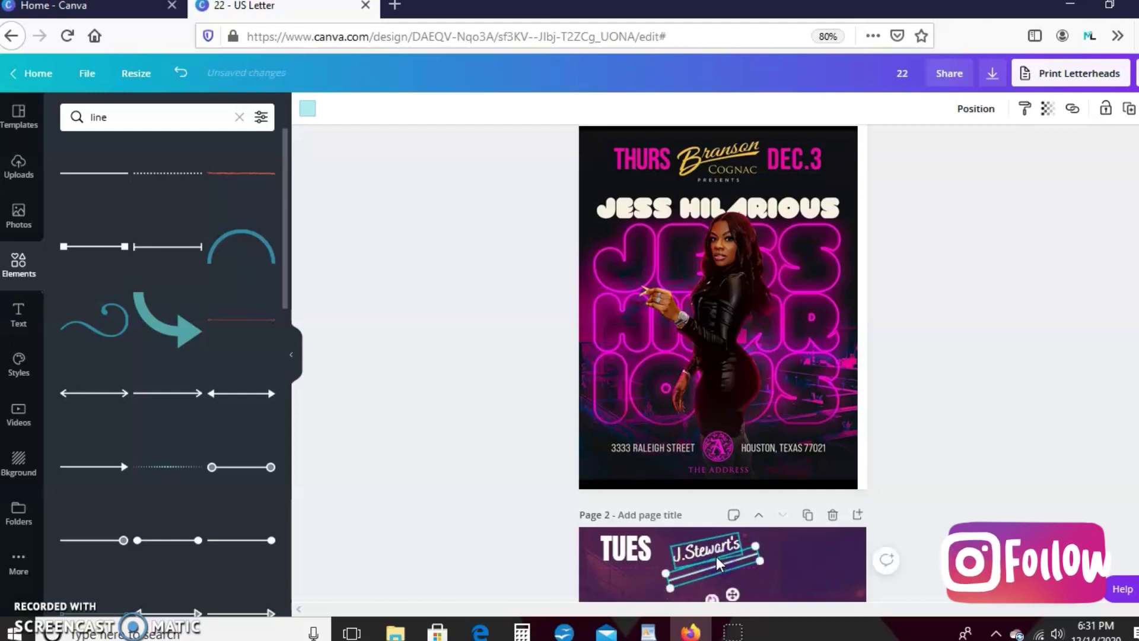
Step: Enlarge the brand name text to size 53.9 and position it just above the slanted line
click(716, 556)
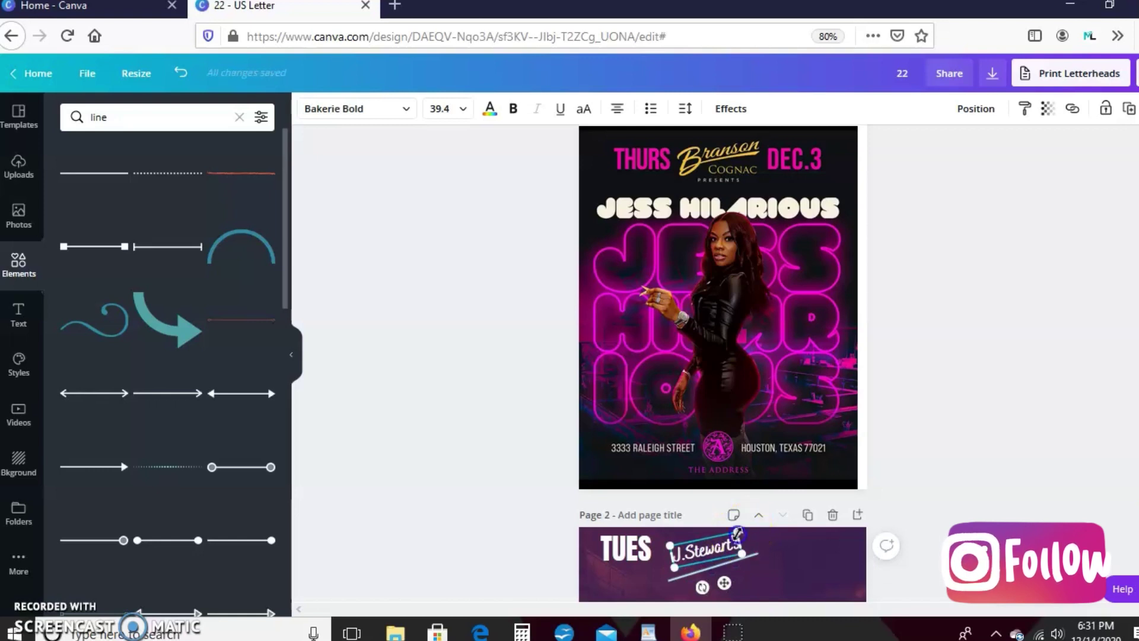
drag(737, 533, 762, 540)
click(695, 552)
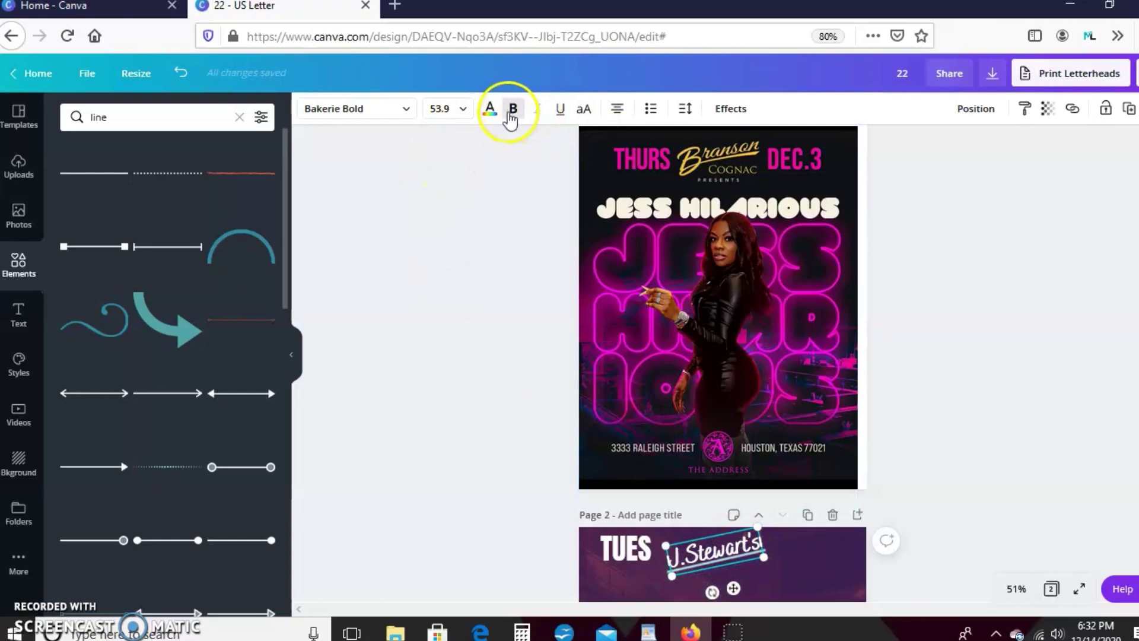
Step: Change the brand name text's colour to the magenta from the photo colours
click(489, 113)
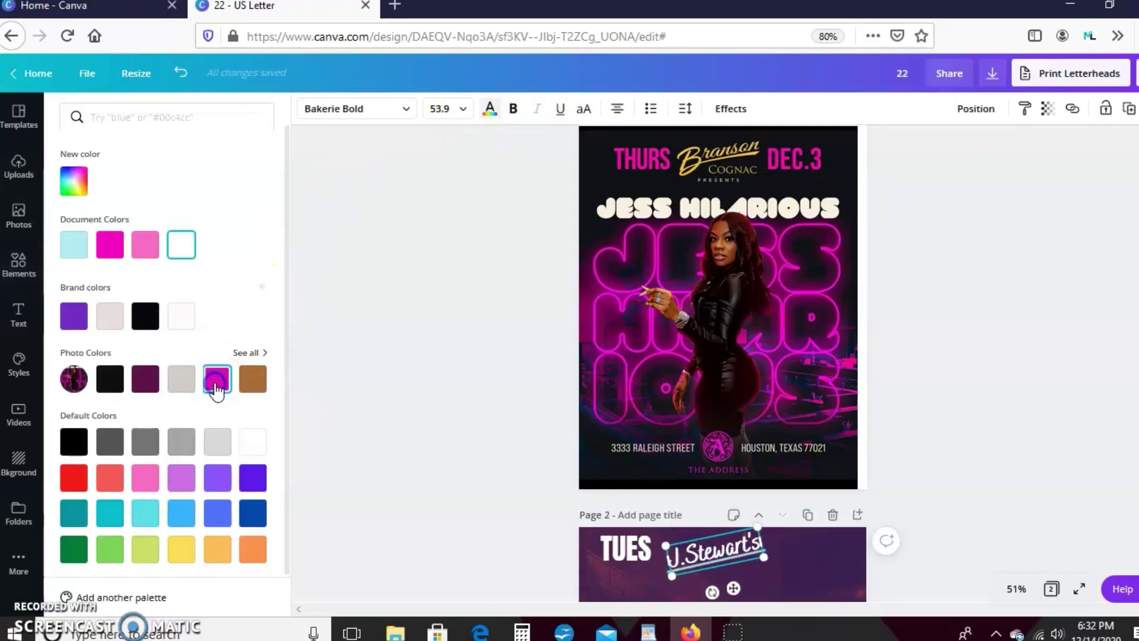
click(217, 381)
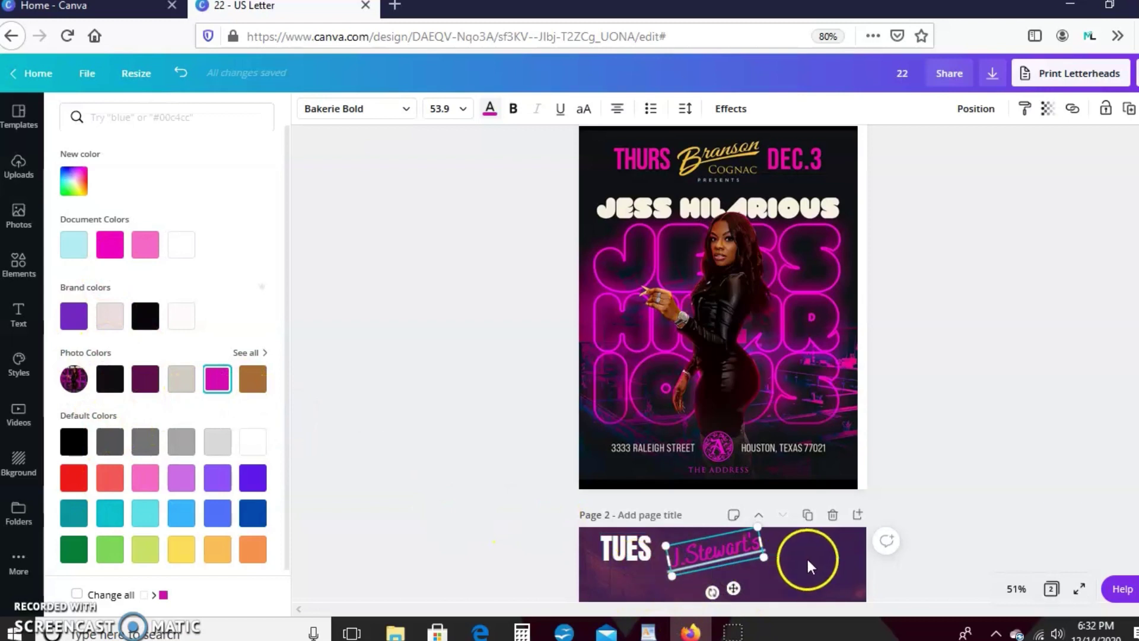
click(737, 564)
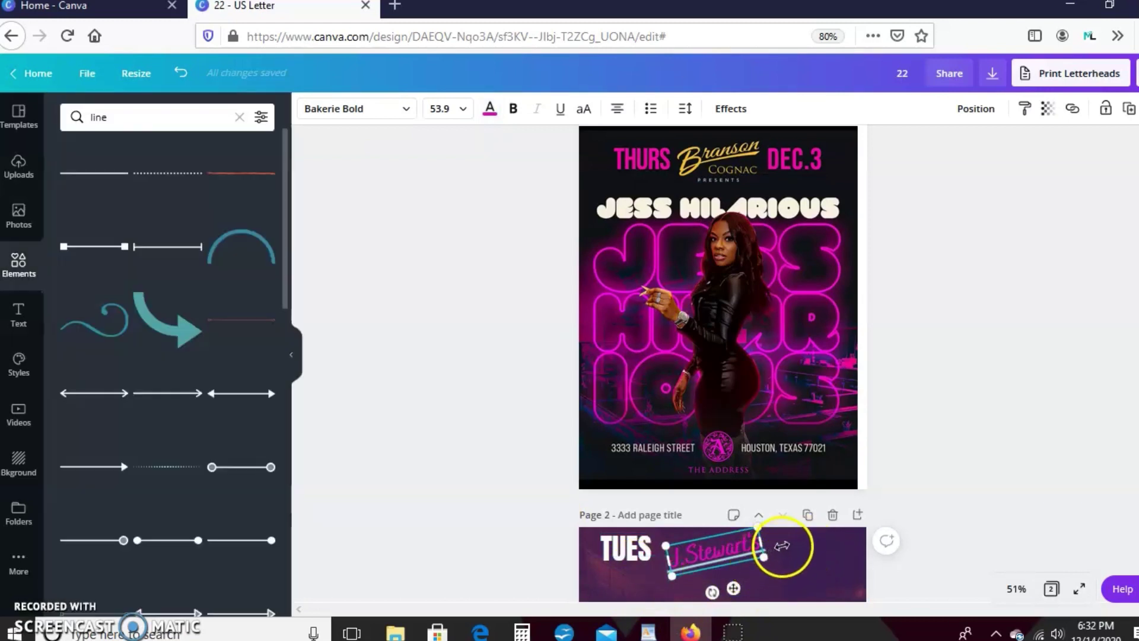
click(789, 536)
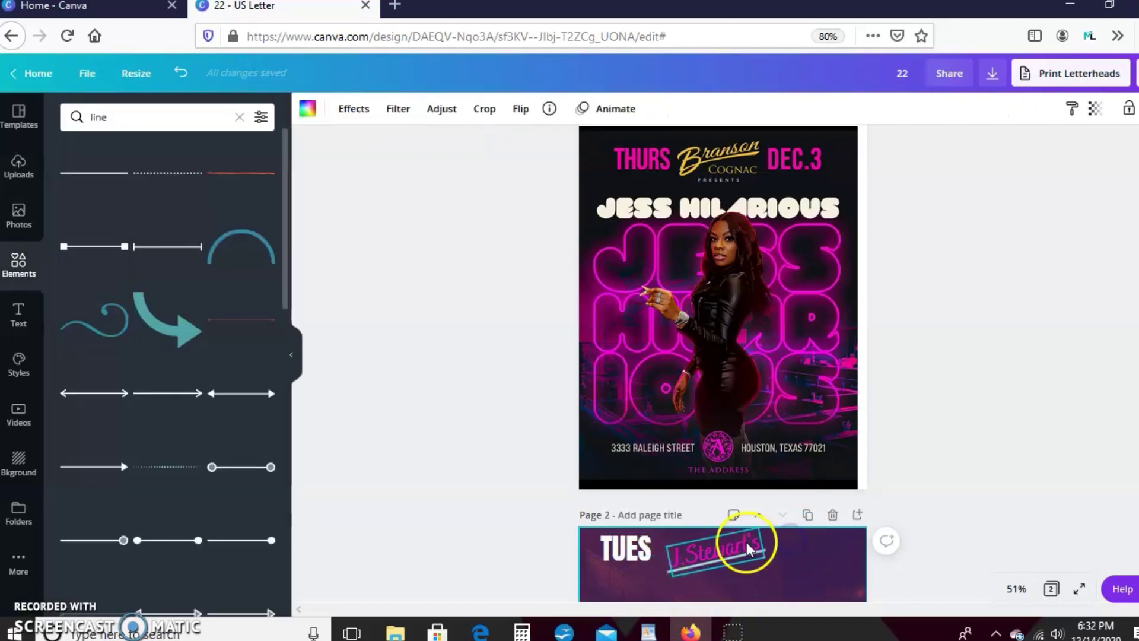
Step: Change the slanted line beneath the brand name to the magenta from the photo colours
click(756, 549)
click(483, 130)
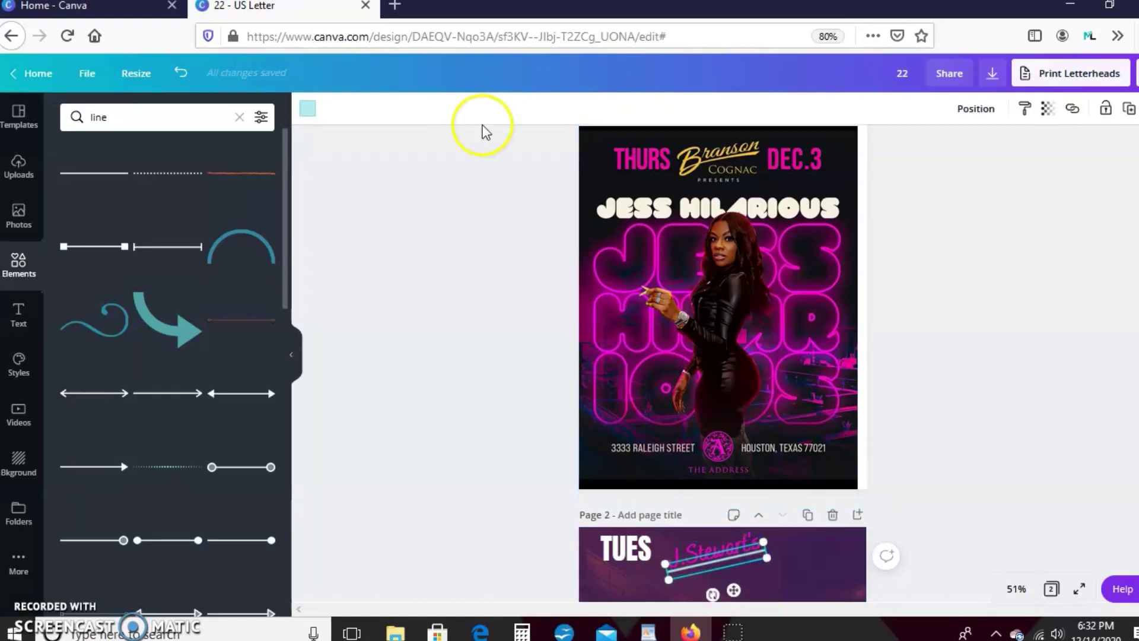
click(308, 109)
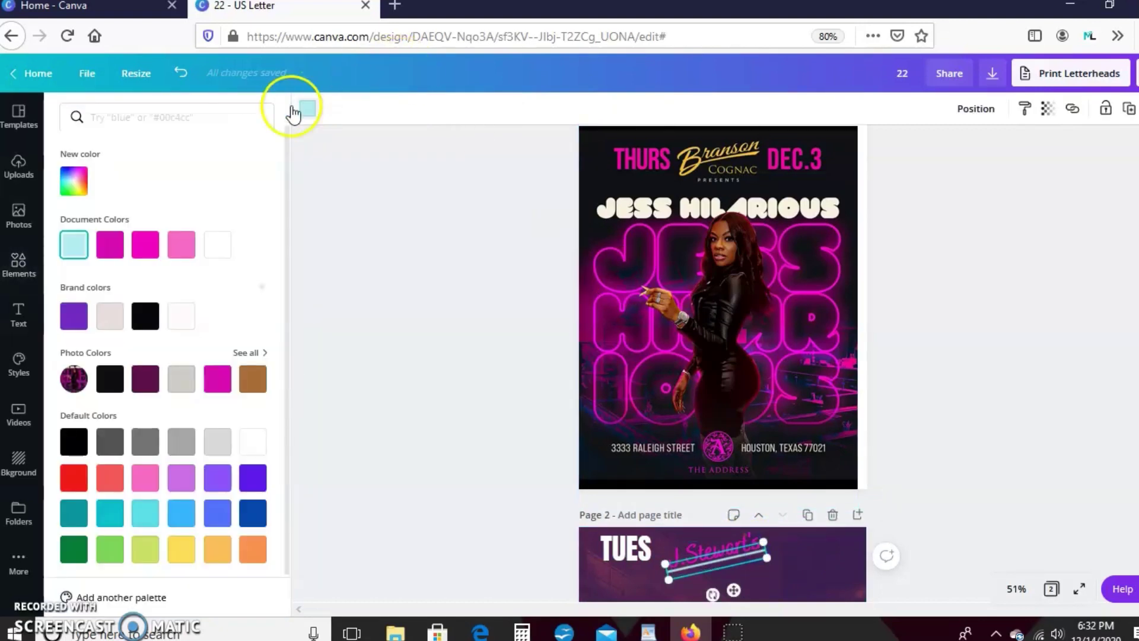
click(231, 389)
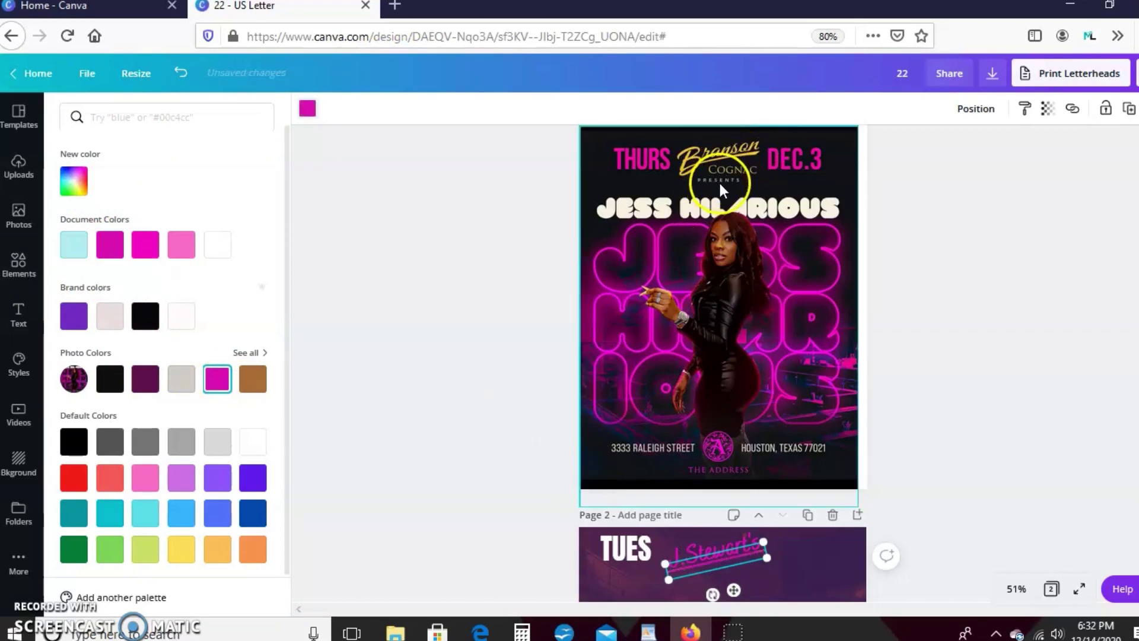
Step: Add a subheading text box and move it onto page 2, just beneath the underlined brand name
click(14, 317)
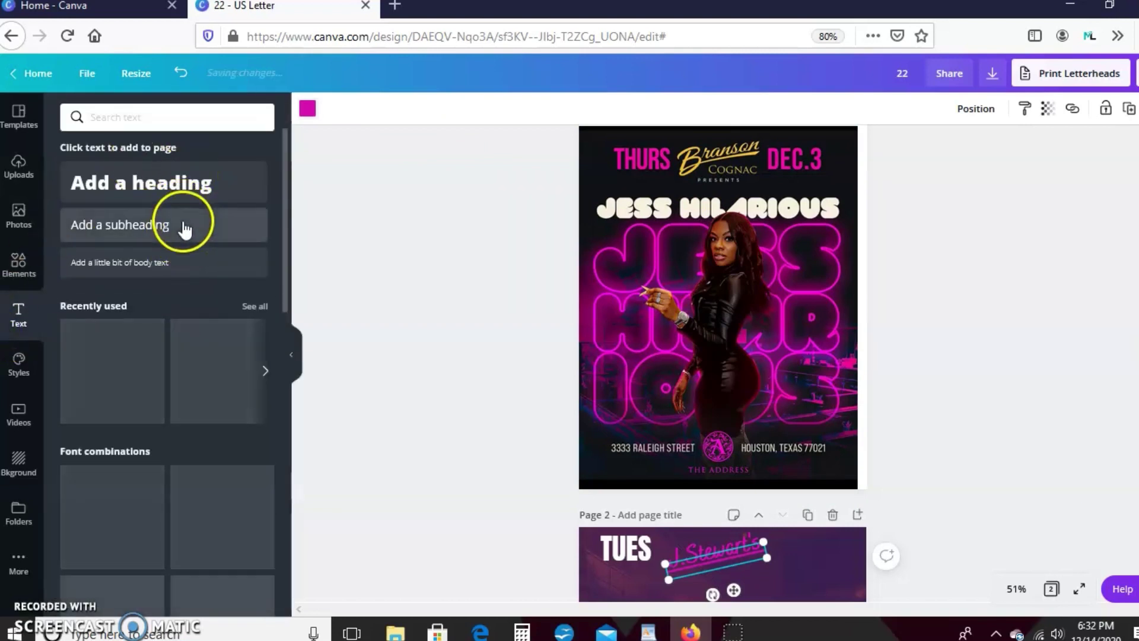
click(184, 228)
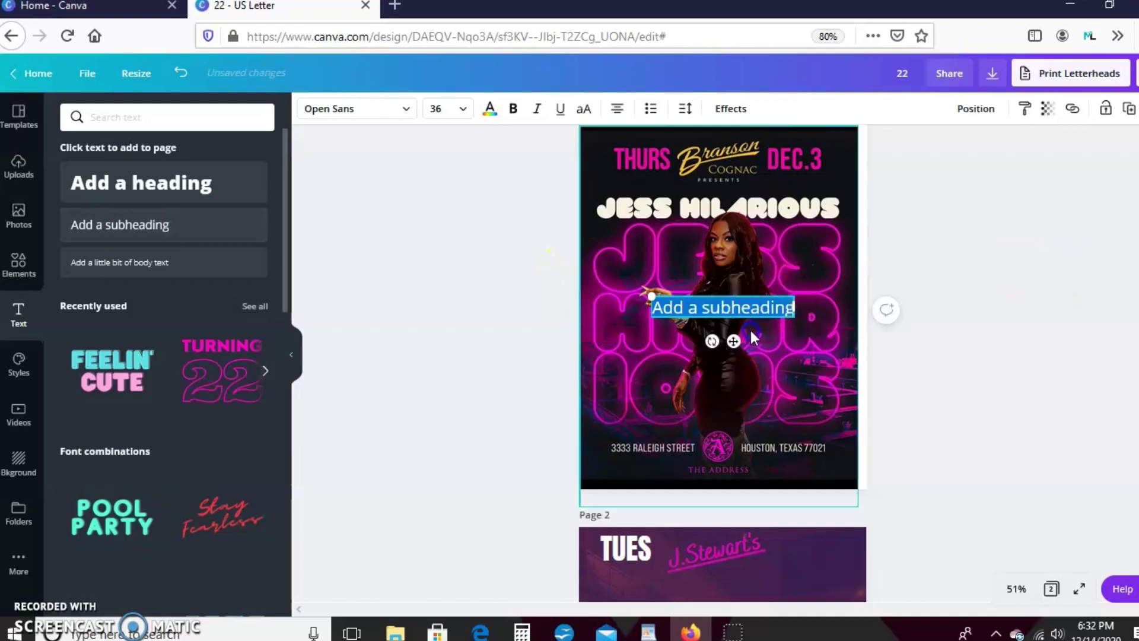
click(741, 307)
drag(738, 399, 728, 608)
scroll(771, 475, down, 3)
click(775, 348)
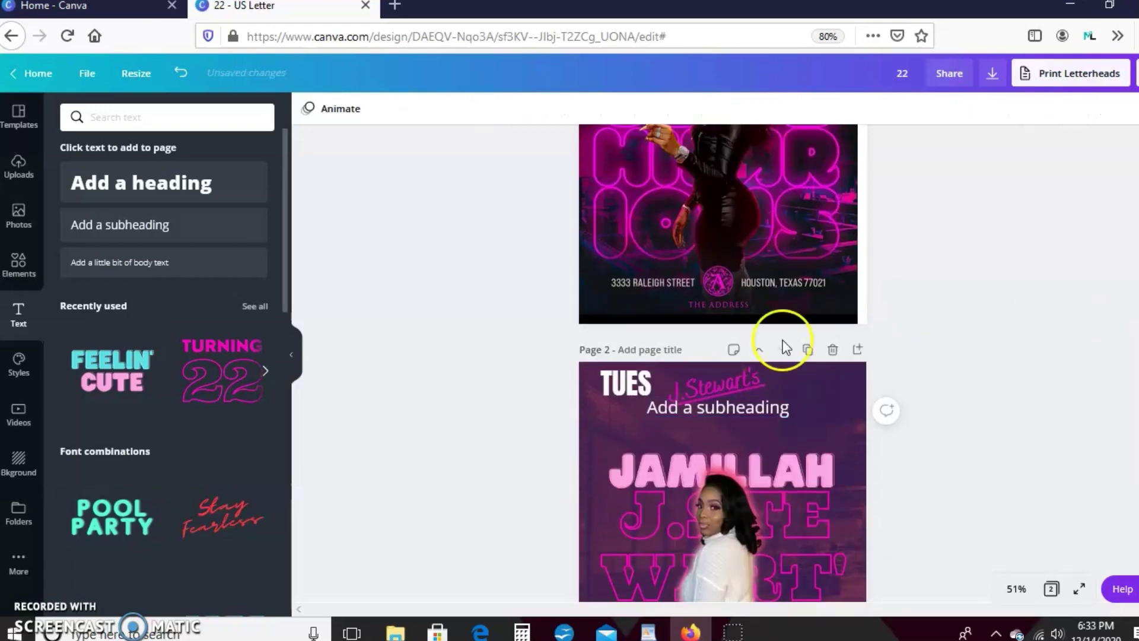
Step: Replace the new subheading's placeholder text on page 2 with "Laboratory"
double_click(767, 411)
click(760, 408)
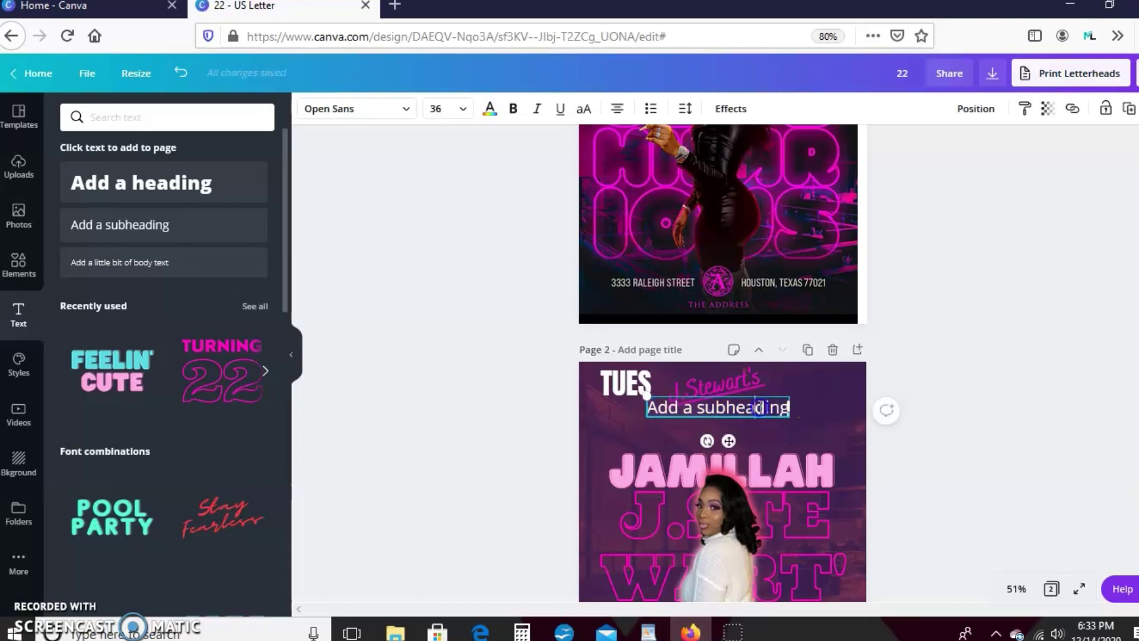
double_click(760, 407)
key(BackSpace)
key(BackSpace)
key(BackSpace)
key(BackSpace)
key(BackSpace)
key(BackSpace)
key(BackSpace)
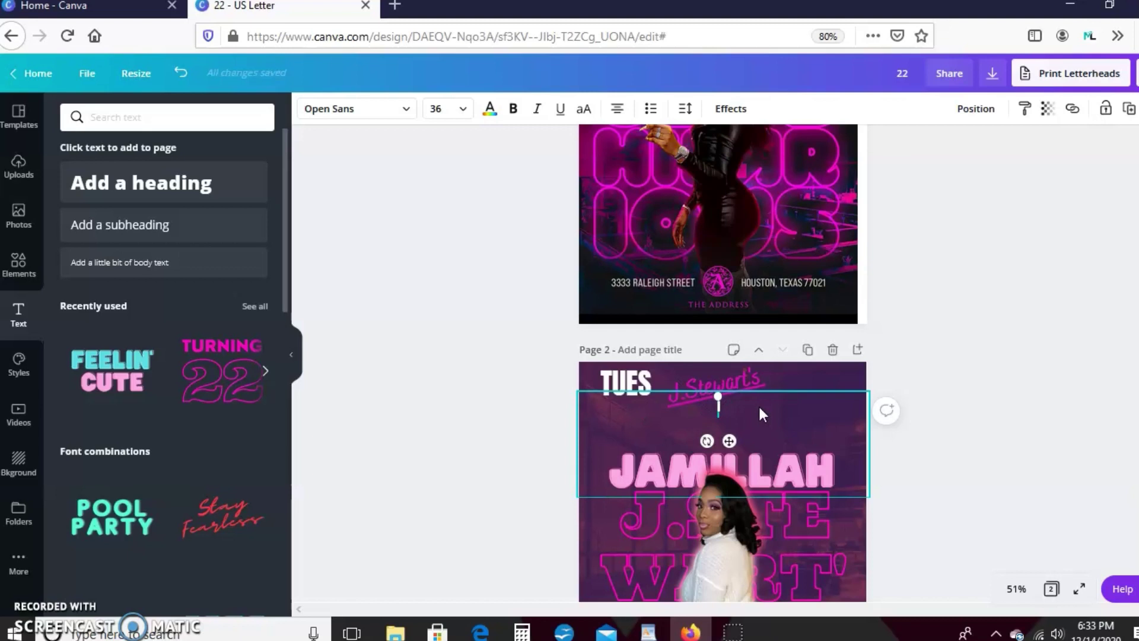
text(Labdratory)
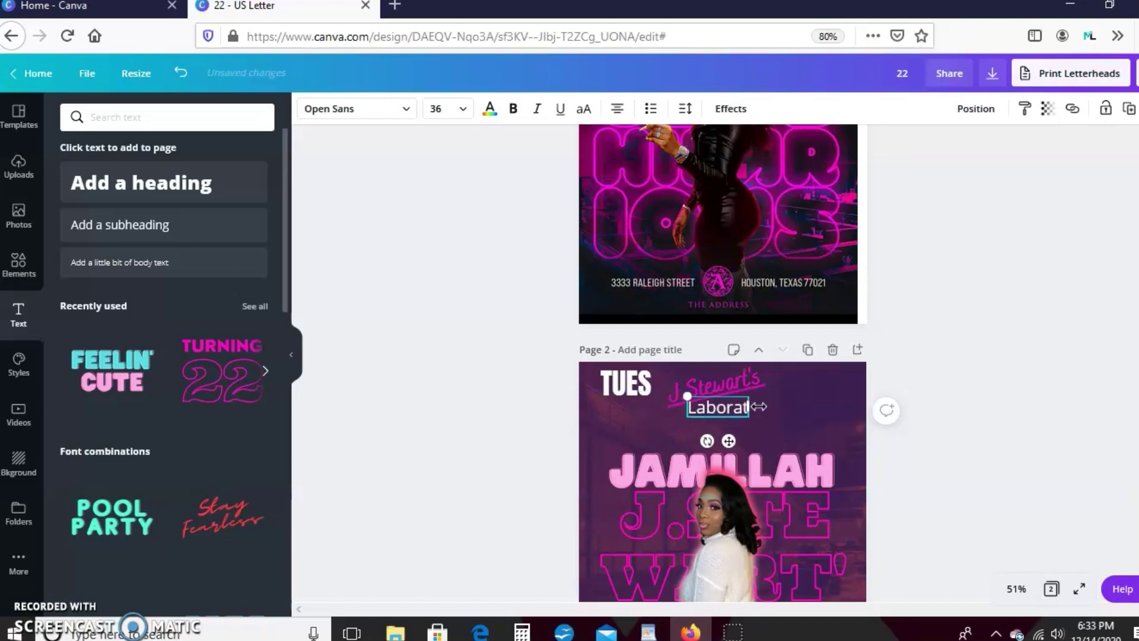
Step: Shrink the "Laboratory" text to size 30.7 and tuck it beneath the right part of the slanted line
click(727, 441)
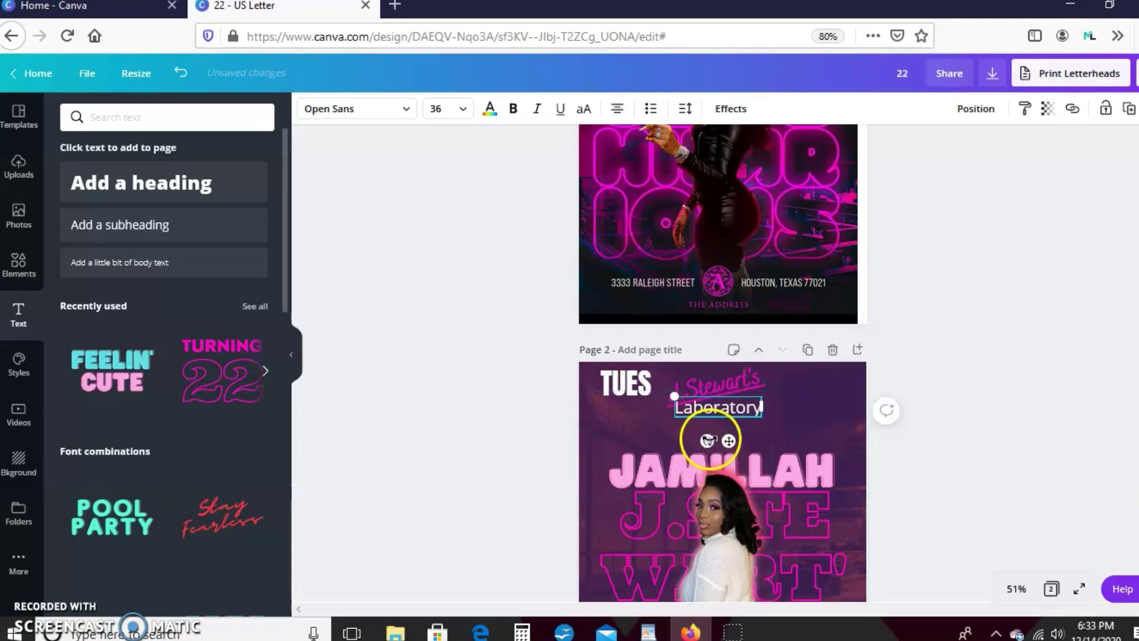
drag(731, 445, 747, 446)
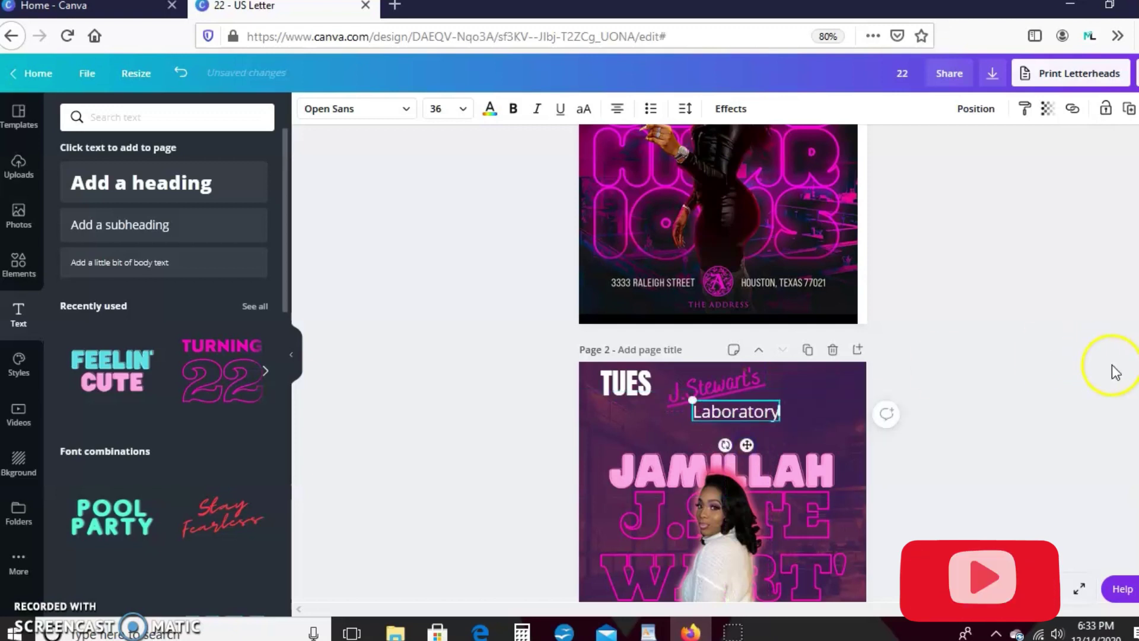
scroll(1111, 371, up, 3)
scroll(723, 364, down, 3)
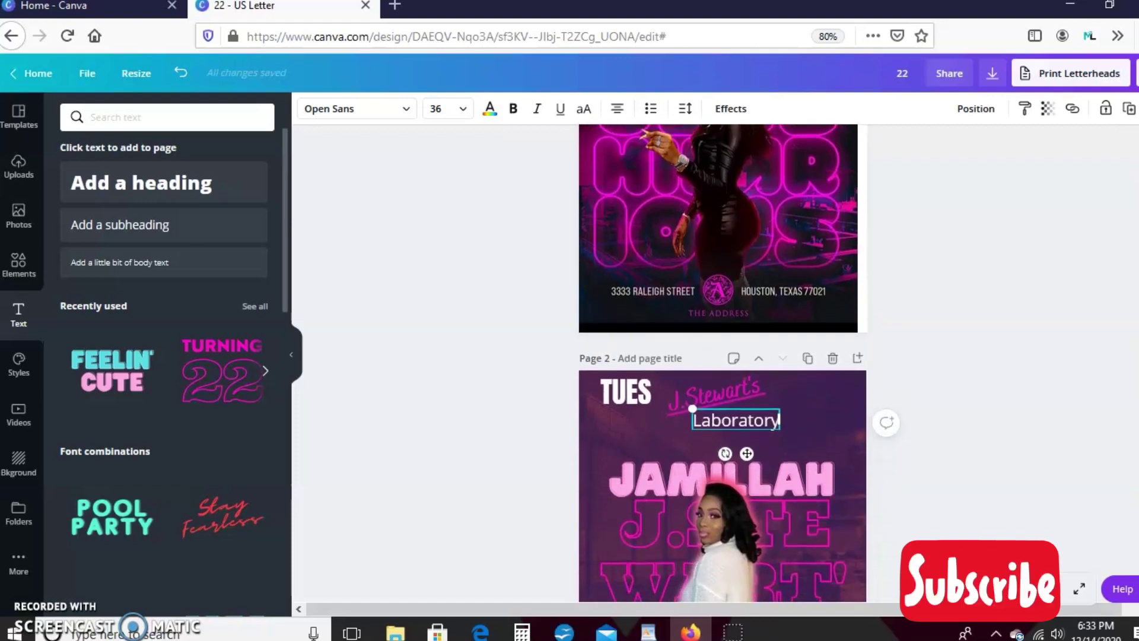
click(706, 436)
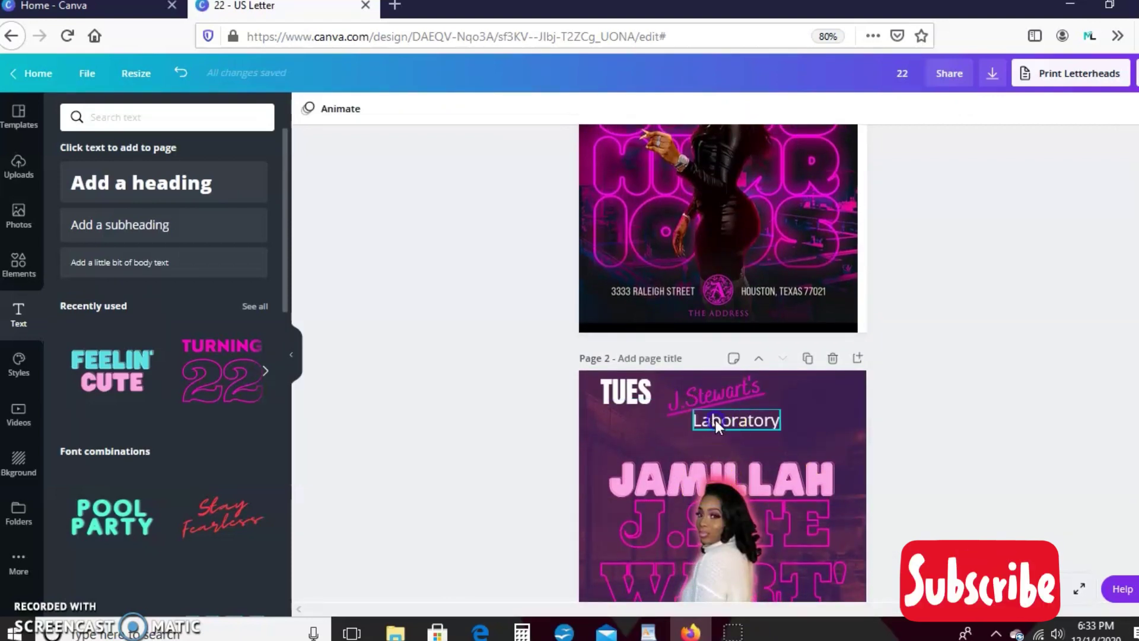
click(714, 419)
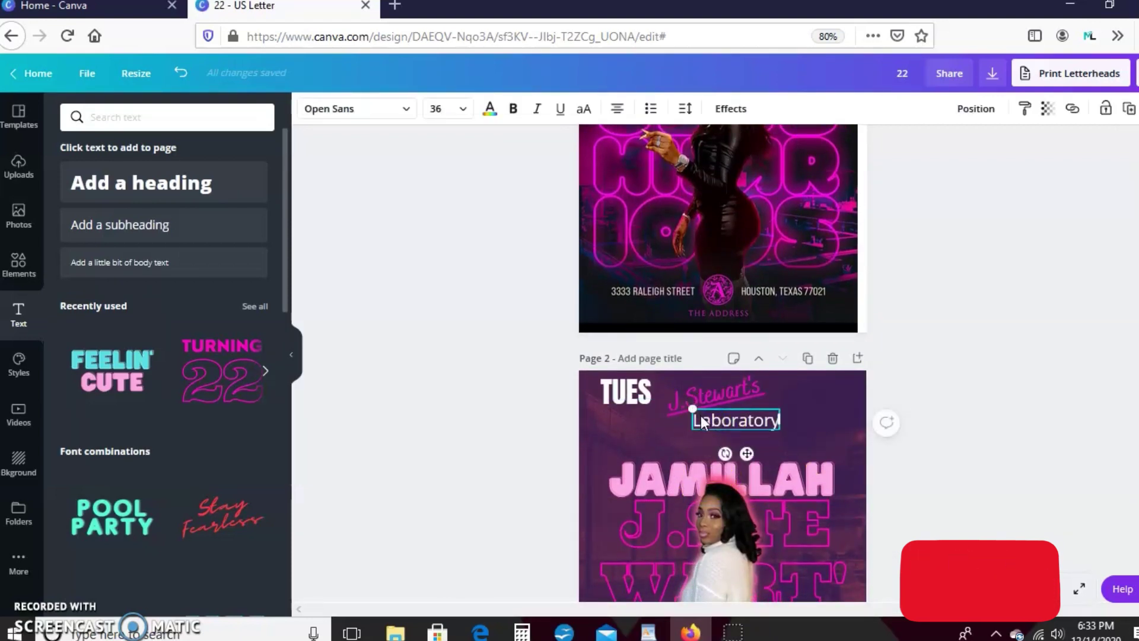
drag(692, 409, 705, 421)
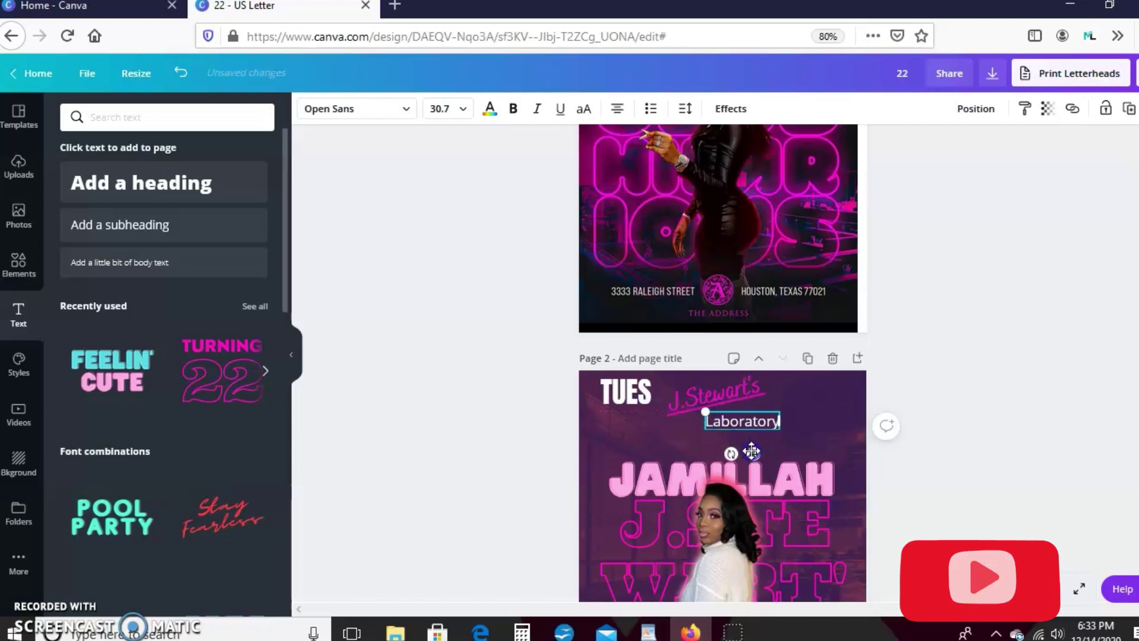
drag(751, 452, 752, 445)
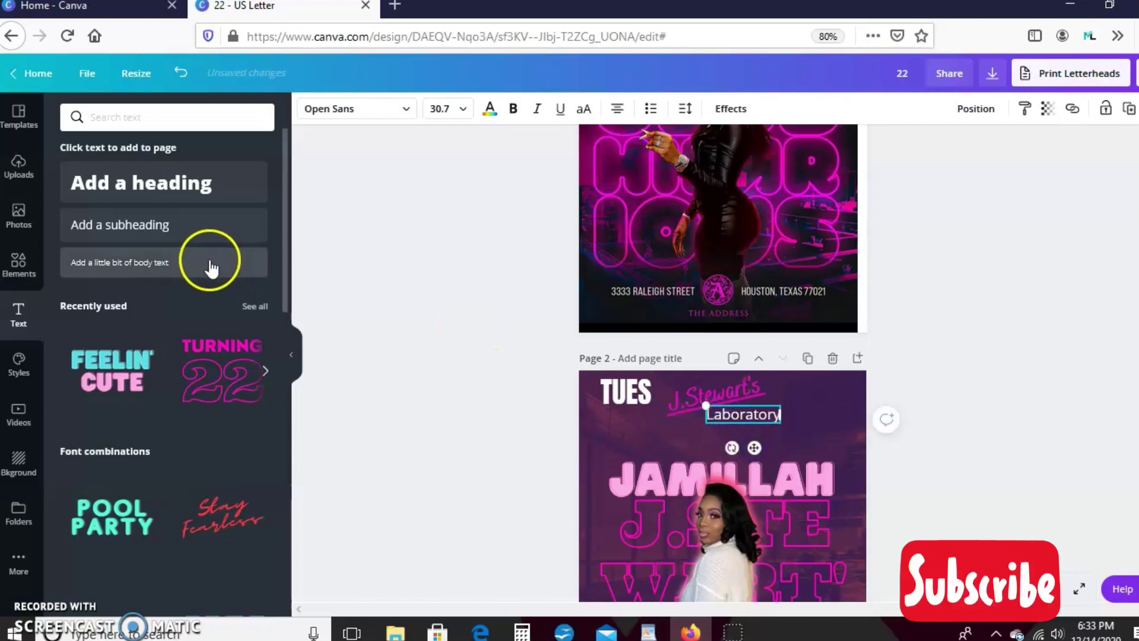
Step: Add a small body text reading "Presents" and position it just below "Laboratory", near the page's vertical centre line
click(174, 261)
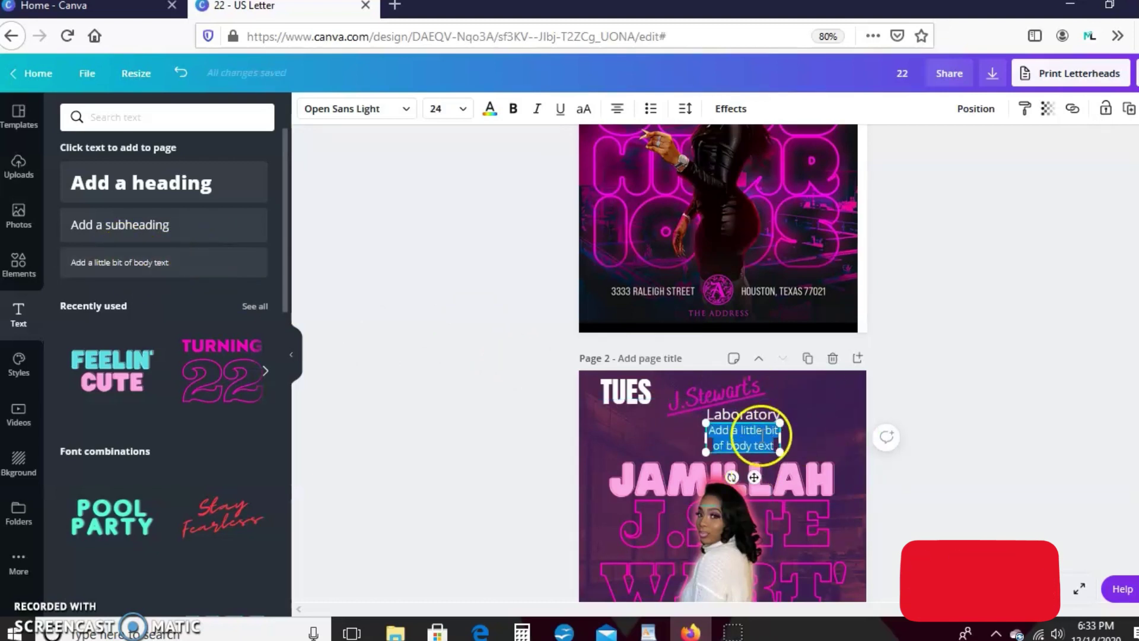
text(Presents)
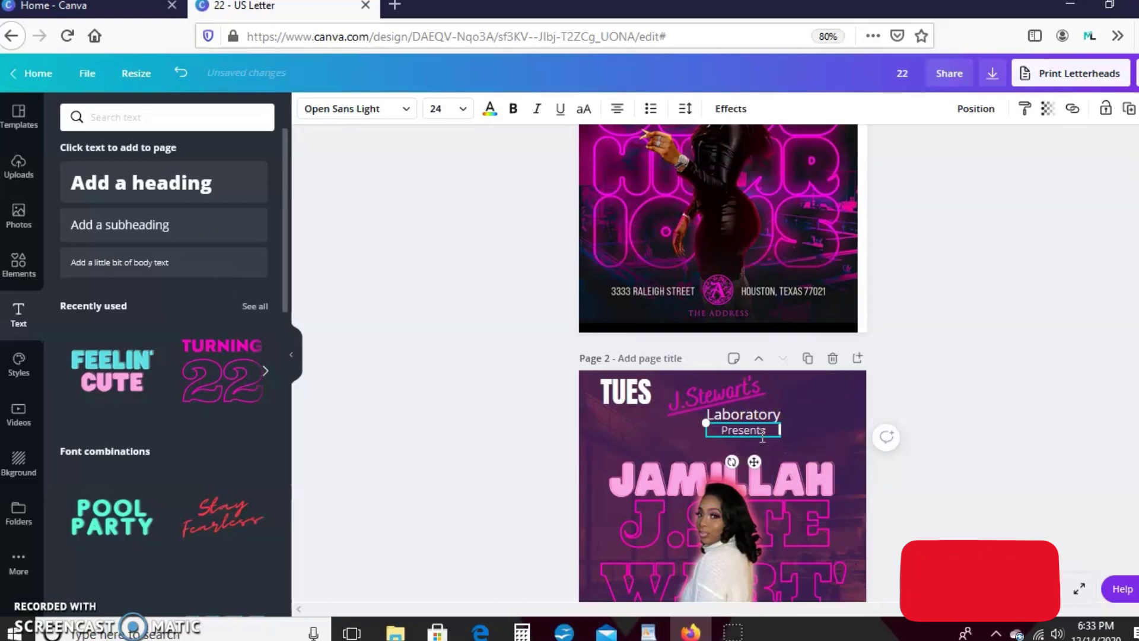
click(752, 460)
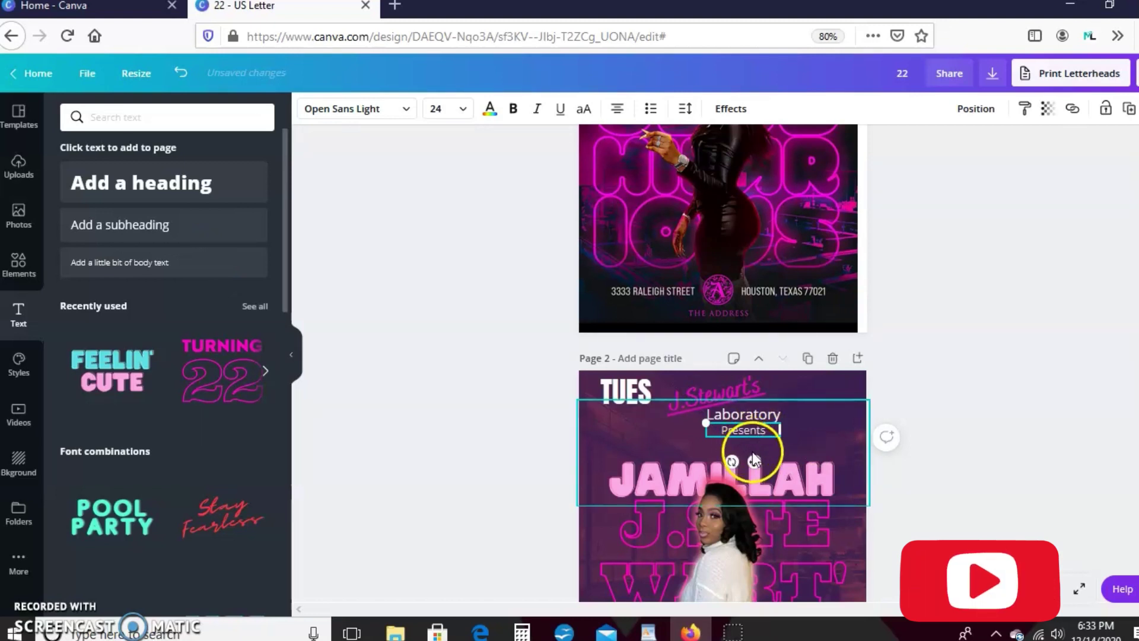
drag(752, 463, 699, 460)
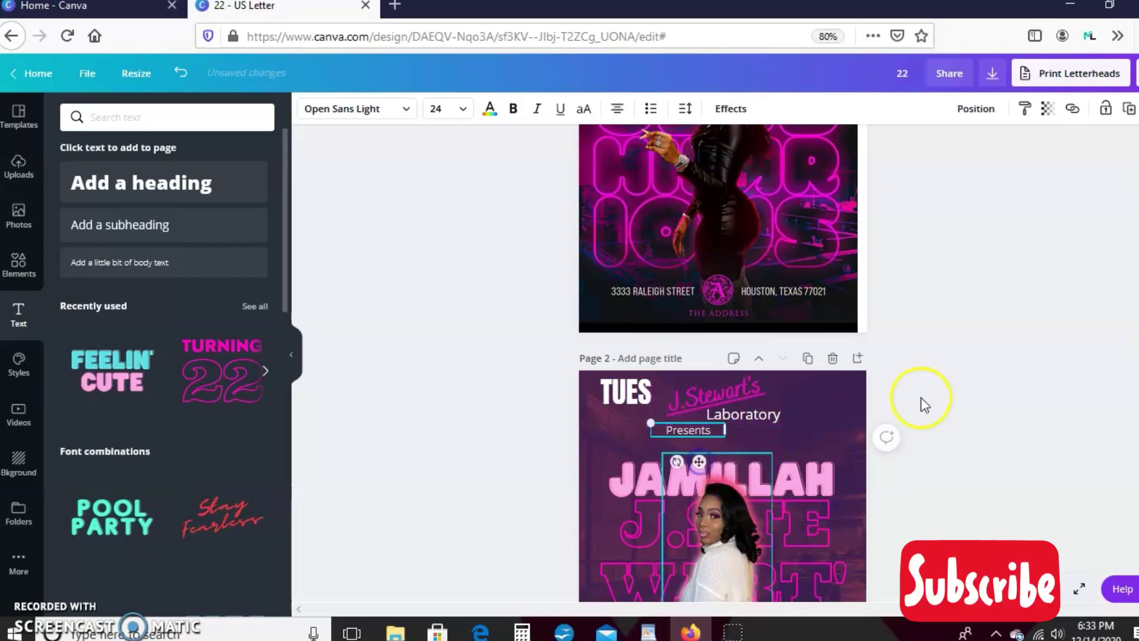
scroll(722, 362, up, 3)
scroll(722, 362, down, 1)
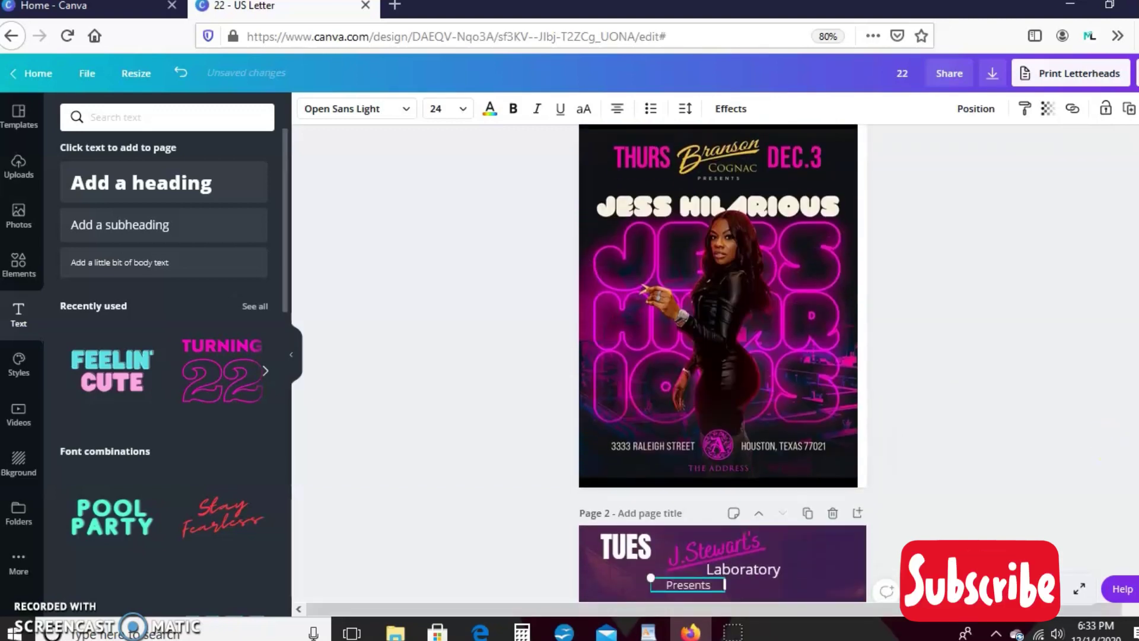
click(714, 556)
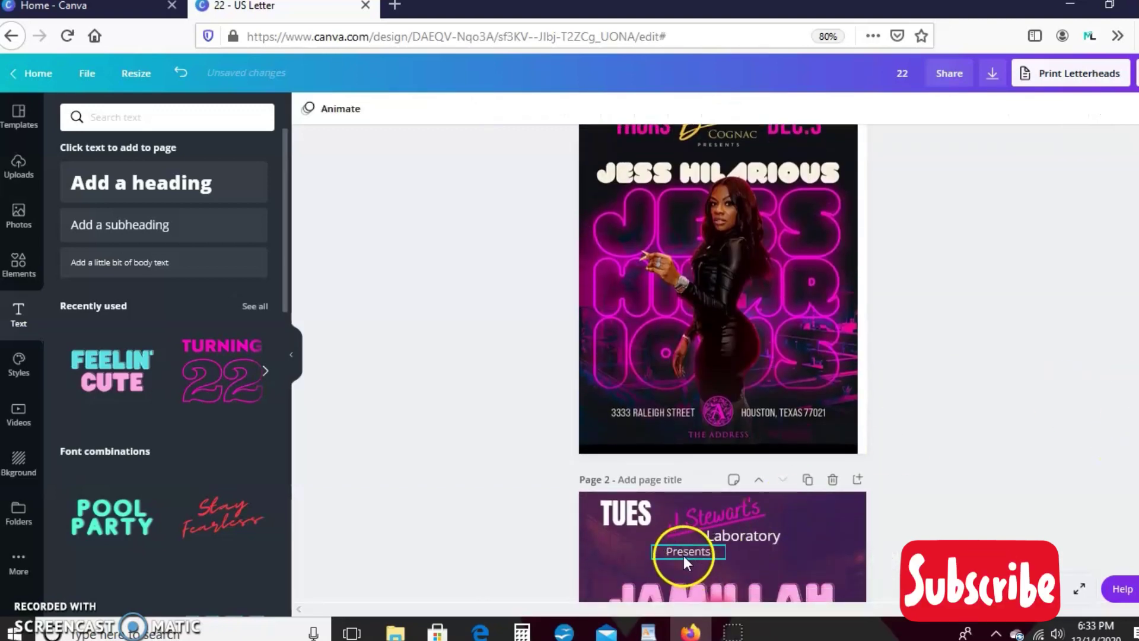
drag(684, 554, 712, 557)
scroll(722, 362, up, 2)
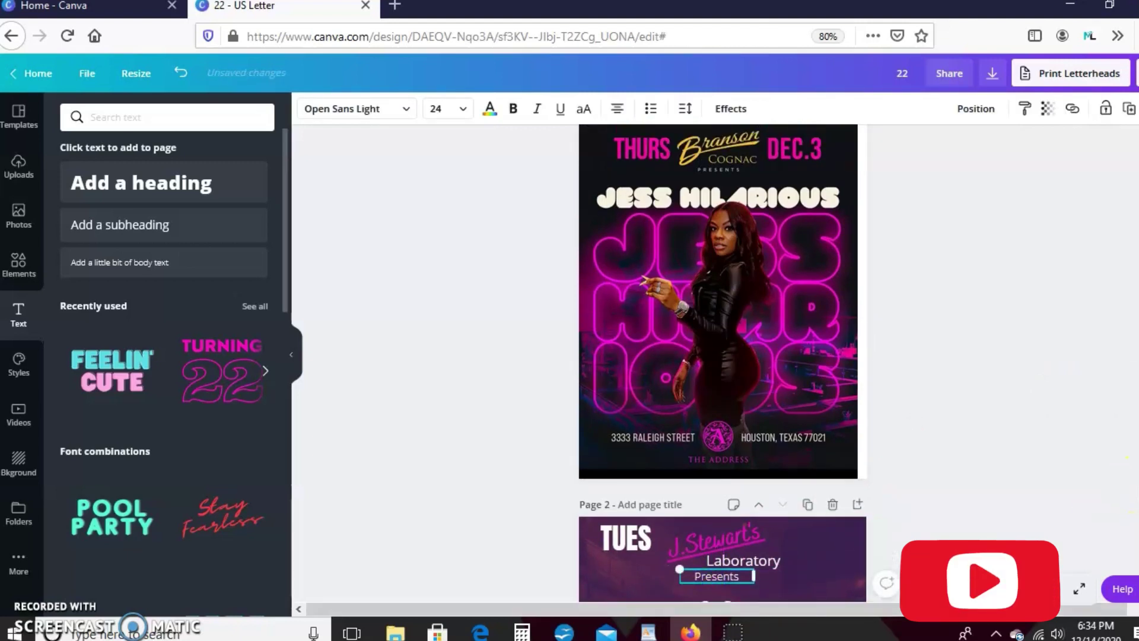
scroll(723, 362, down, 1)
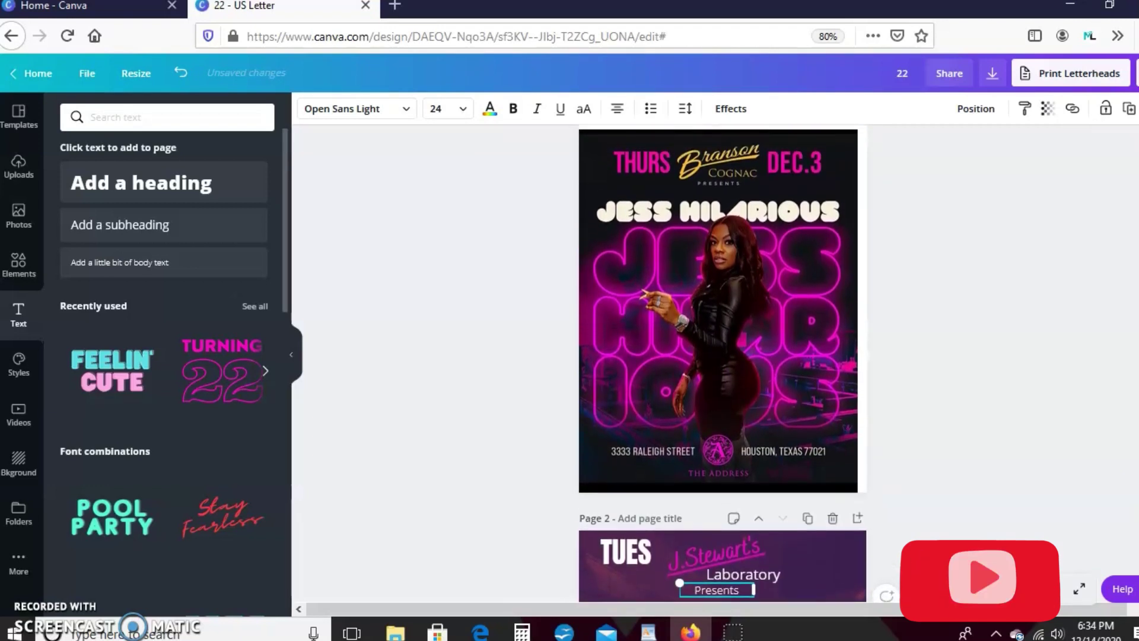
scroll(722, 362, down, 1)
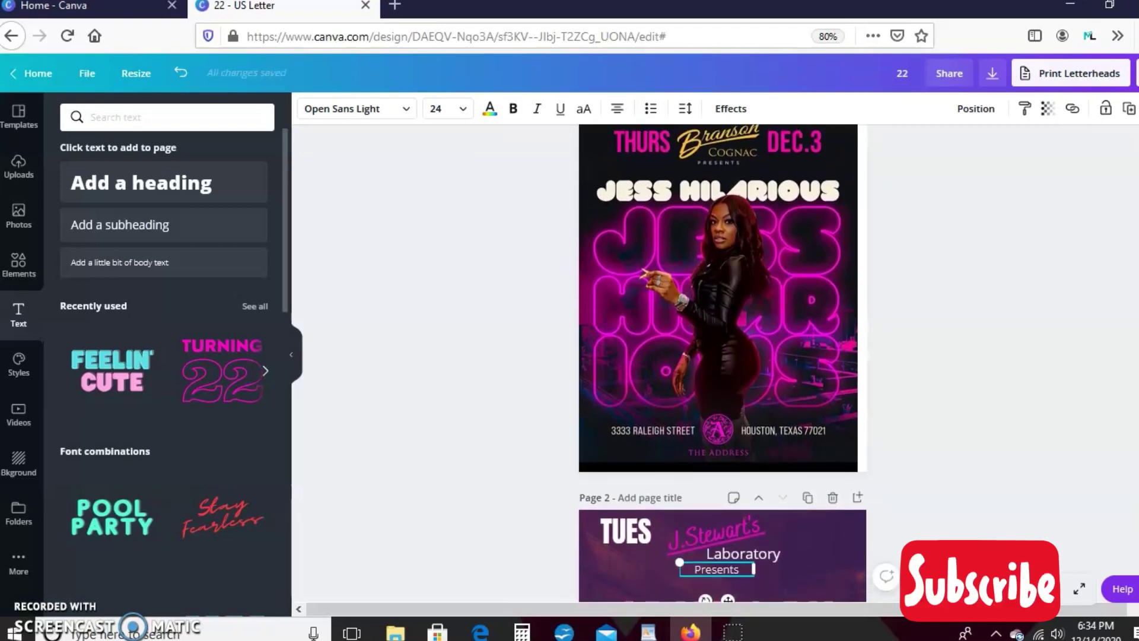
Step: Duplicate the "TUES" text on page 2 and place the copy to the right of the brand logo
click(608, 529)
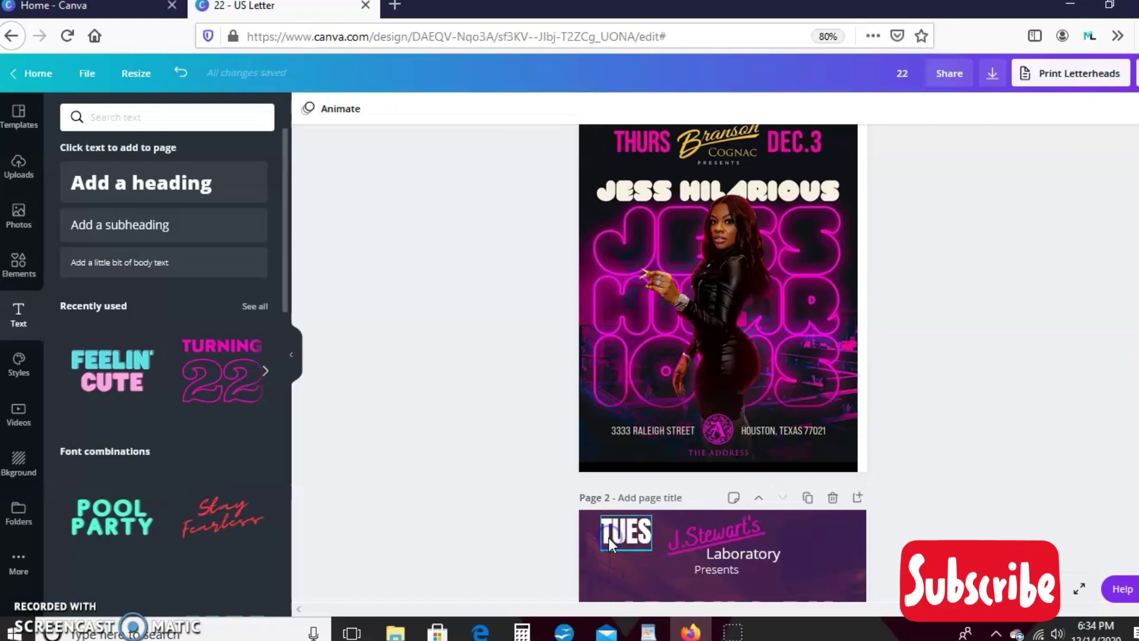
click(609, 537)
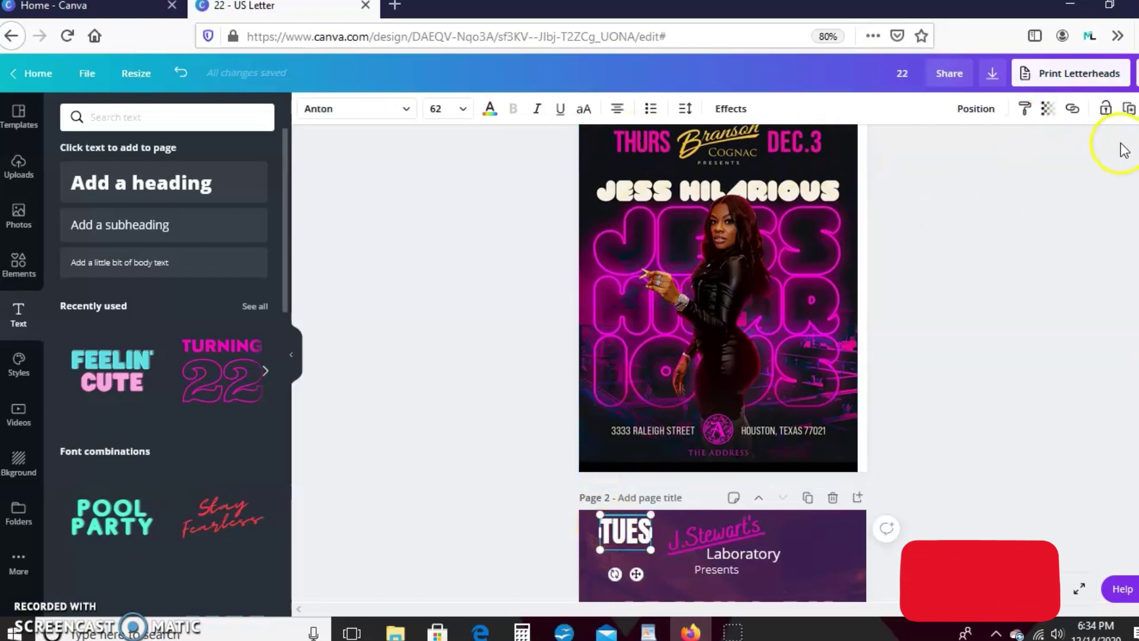
click(1130, 110)
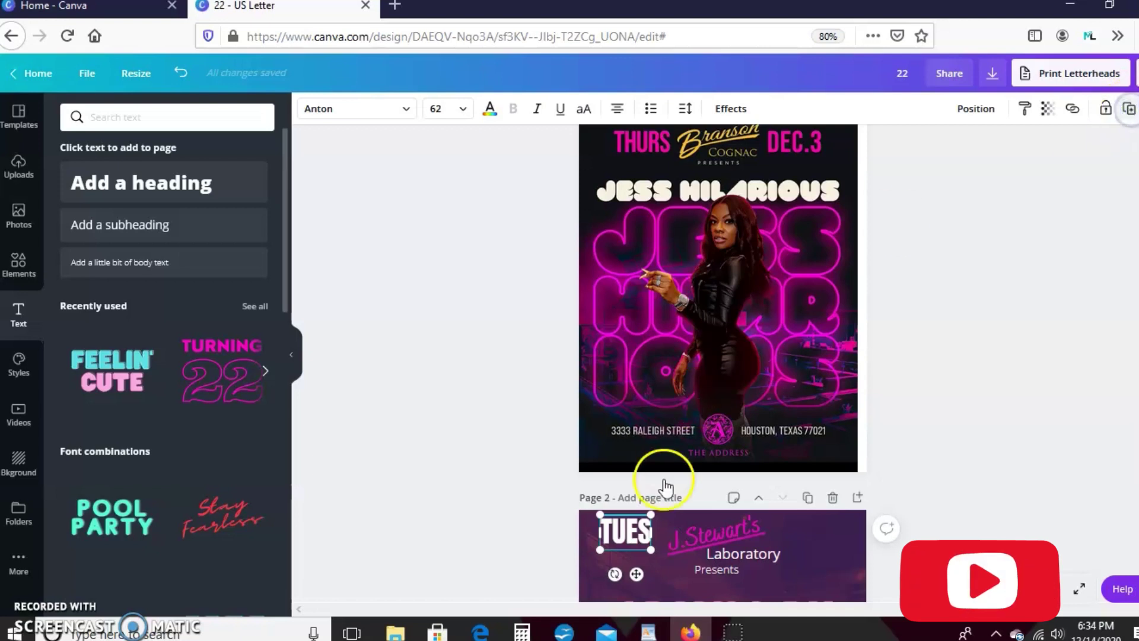
drag(784, 561, 827, 534)
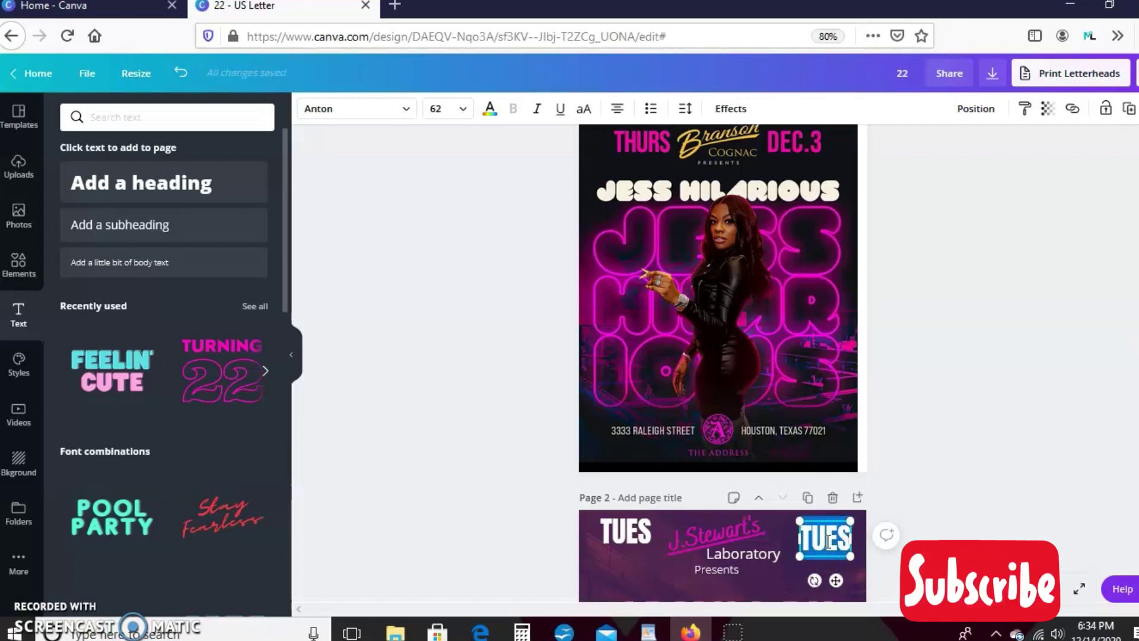
Step: Change the copied text to "Dec 15" and nudge it slightly inward from the page's right edge
text(De)
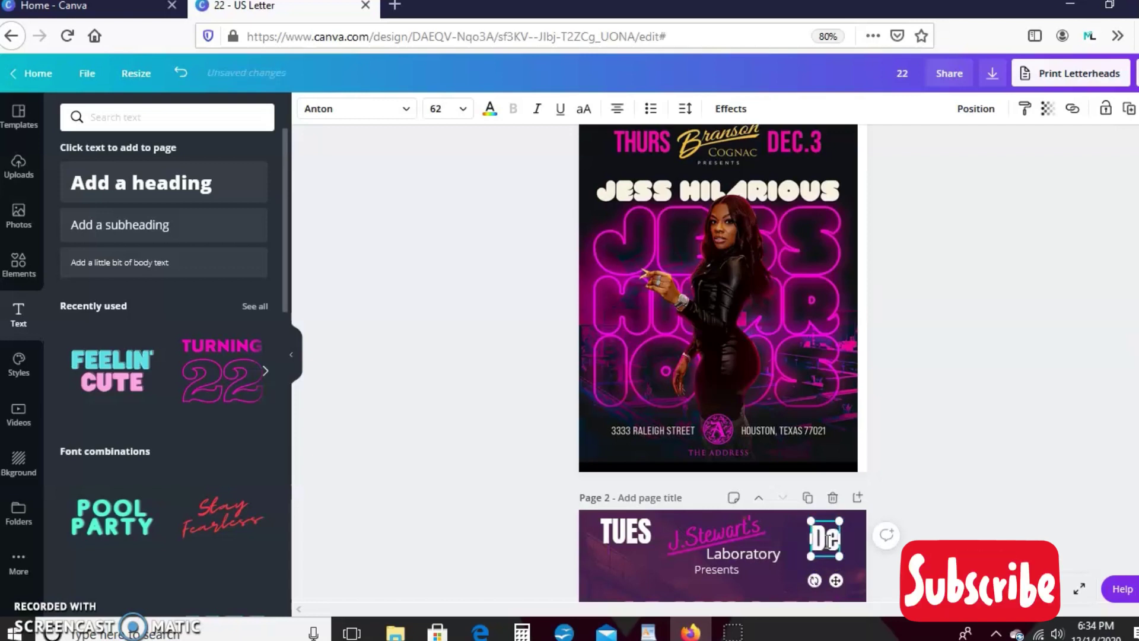
text(c)
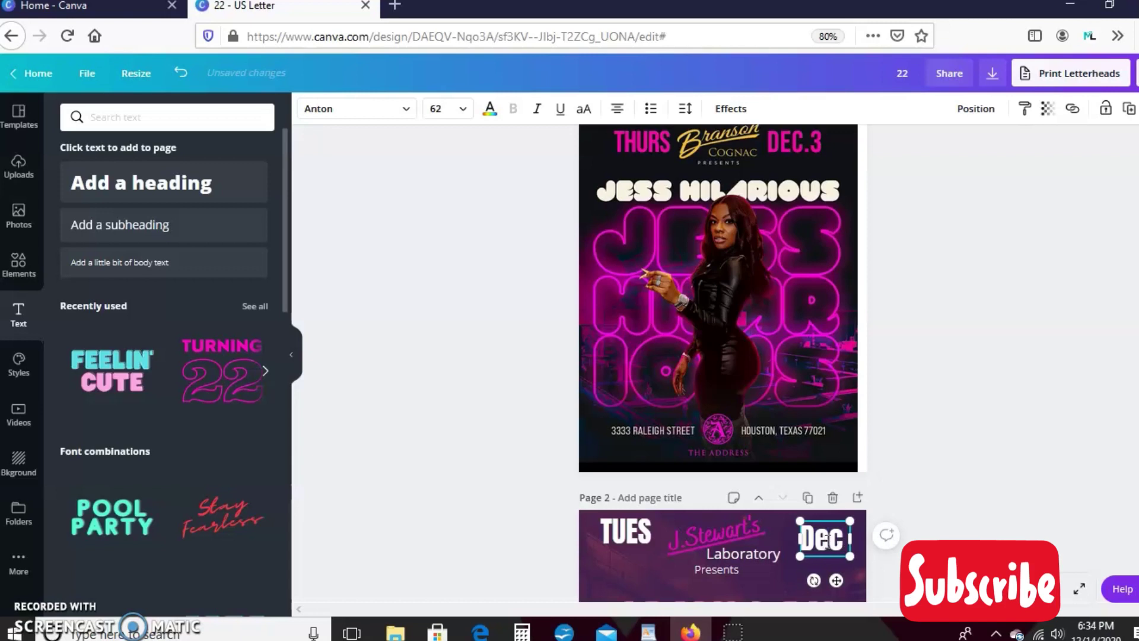
text(115)
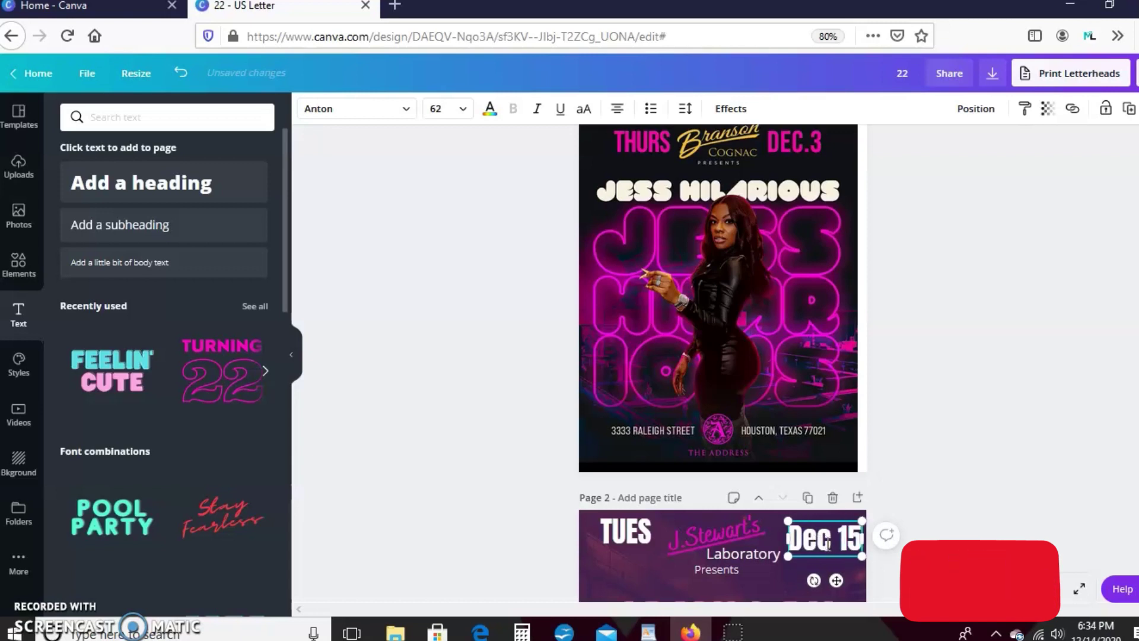
click(836, 581)
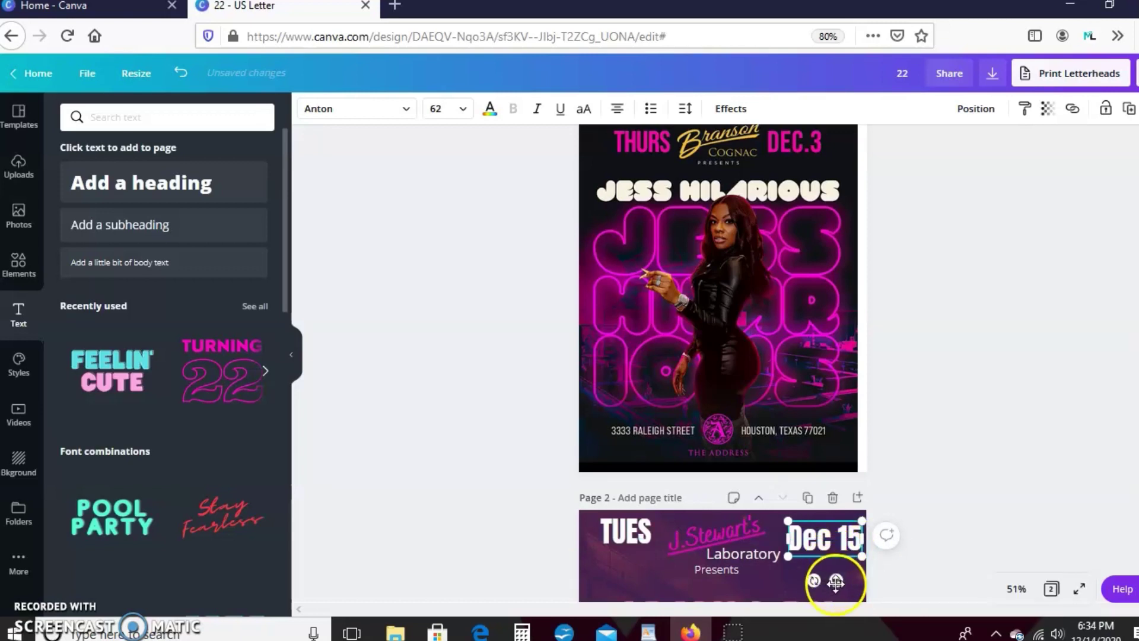
drag(835, 584, 832, 585)
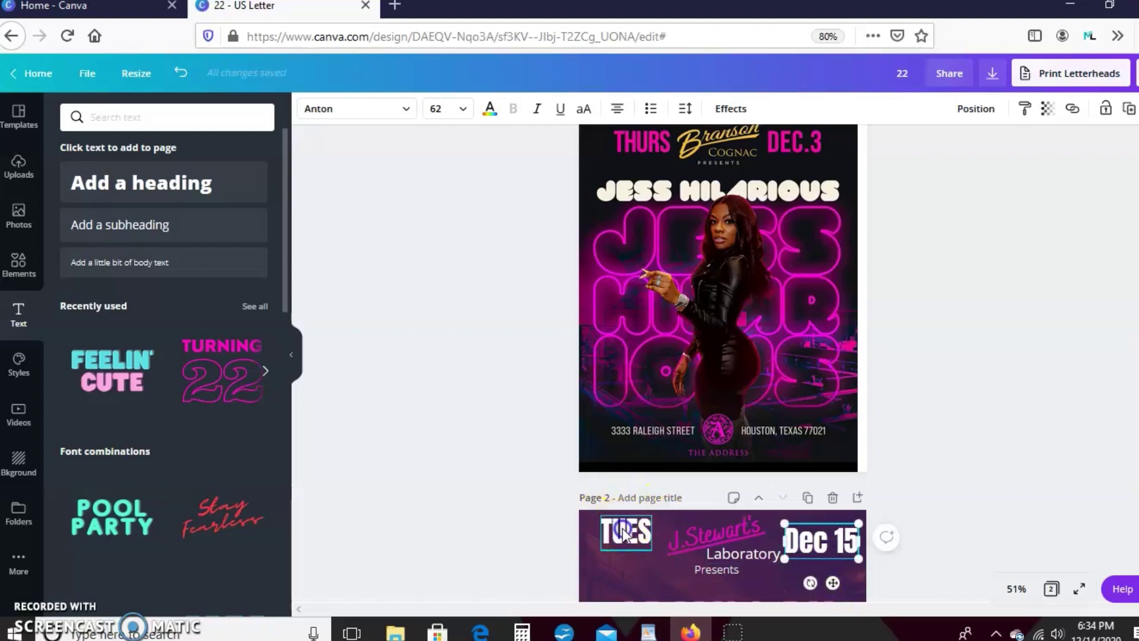
Step: Enlarge the "TUES" text on page 2 to size 75 and shift it slightly lower beside the brand logo
click(627, 543)
click(647, 550)
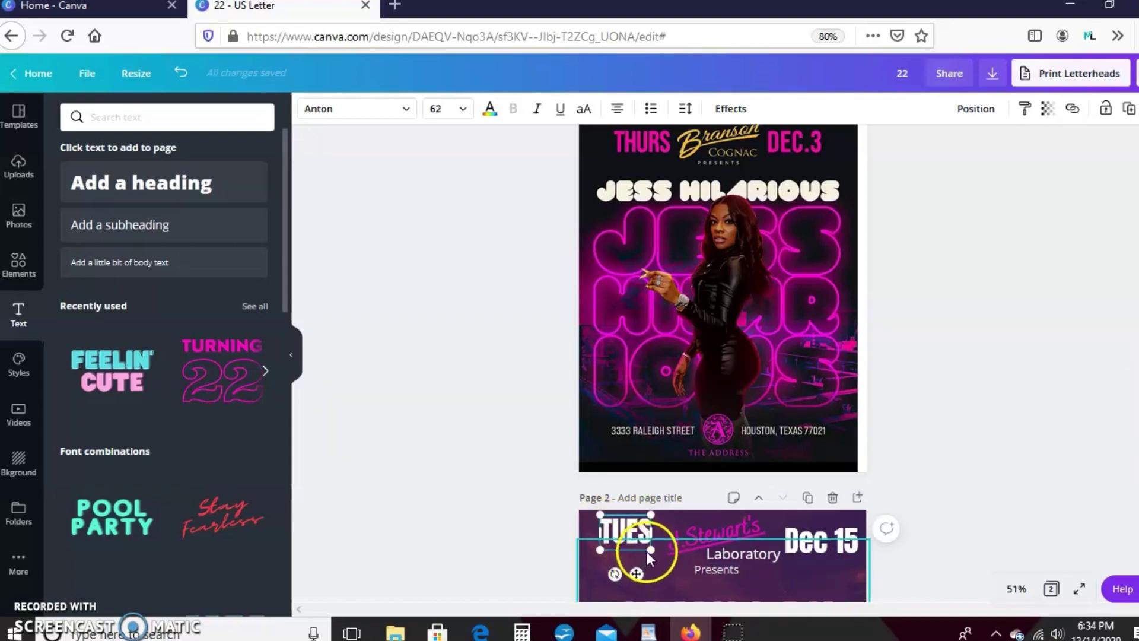
mouse_move(651, 554)
mouse_down()
mouse_move(662, 557)
mouse_move(632, 547)
mouse_up()
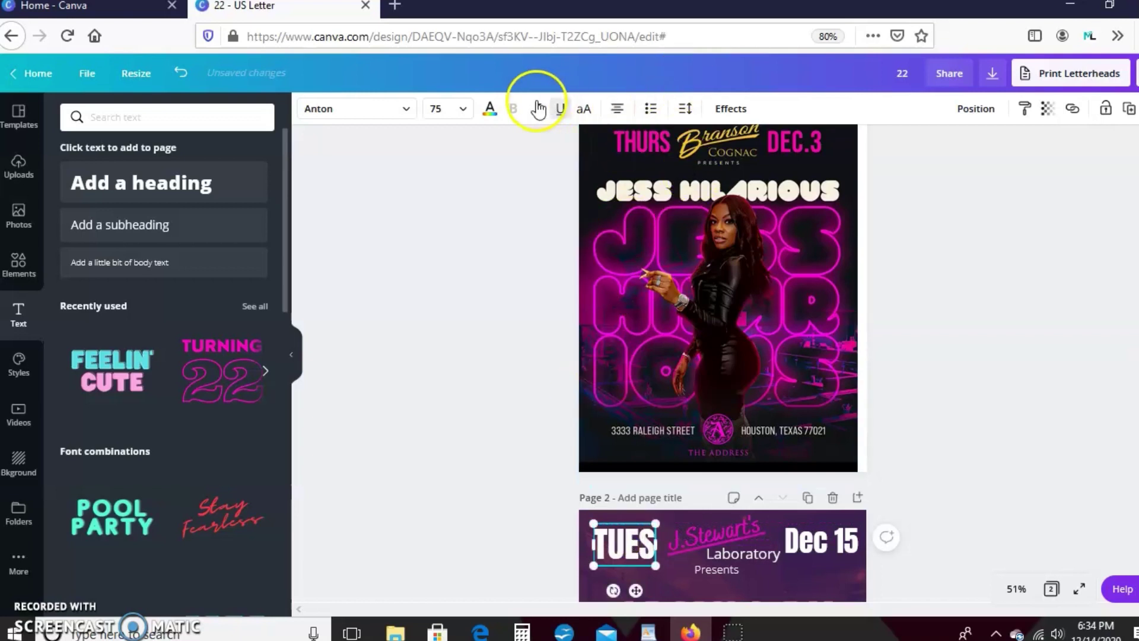
Step: Recolour the "TUES" and "Dec 15" texts with the magenta from the photo colours
click(730, 108)
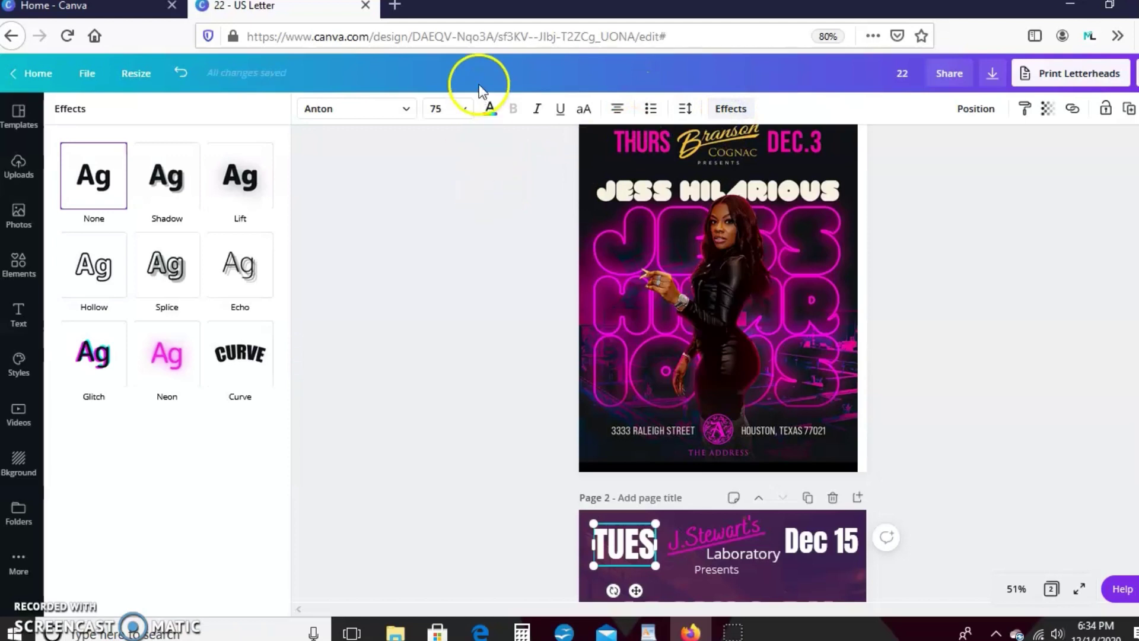
click(494, 111)
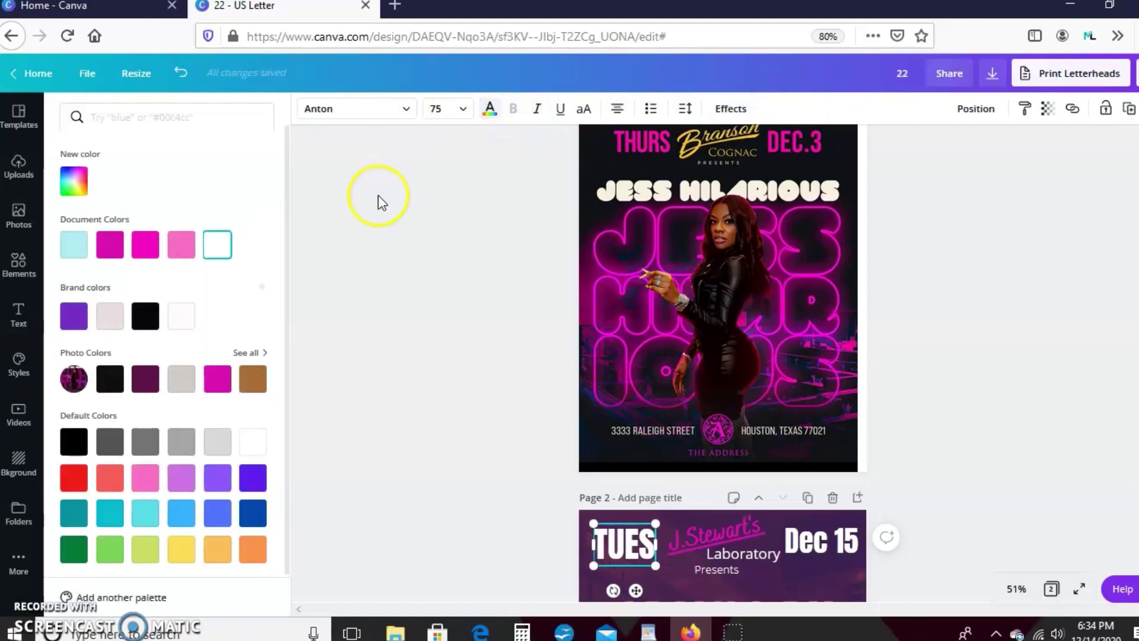
click(216, 380)
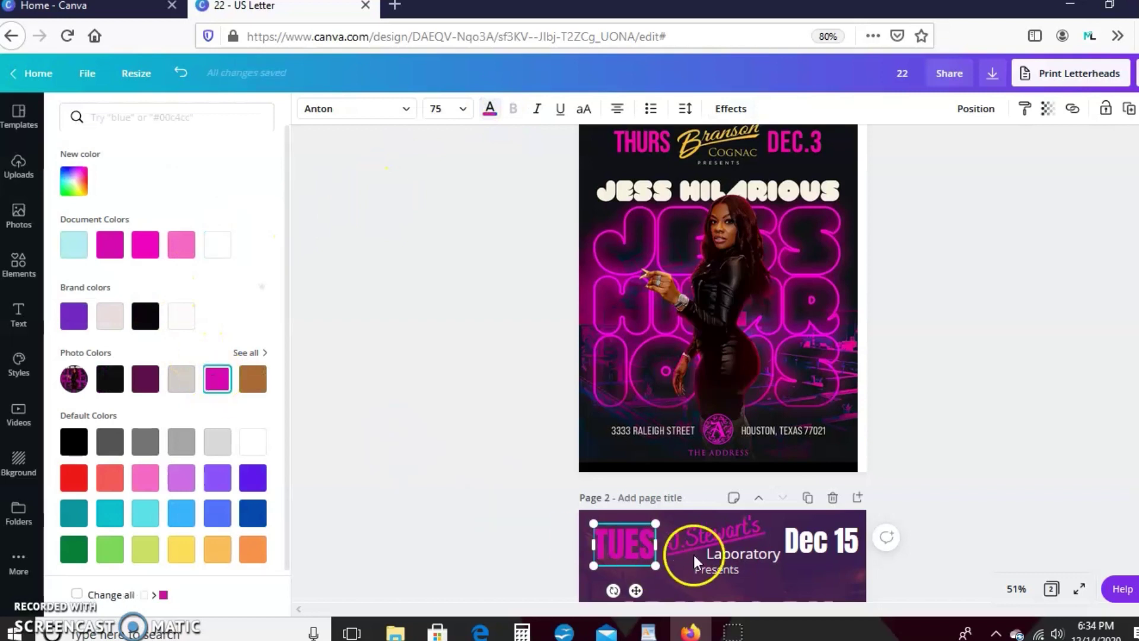
click(808, 542)
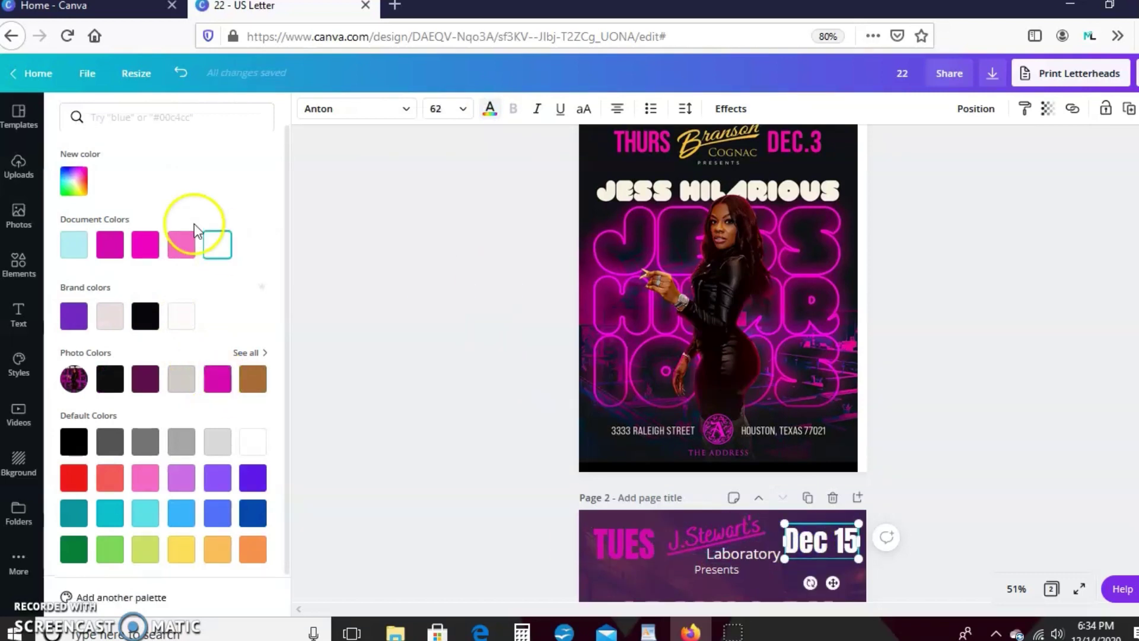
click(217, 379)
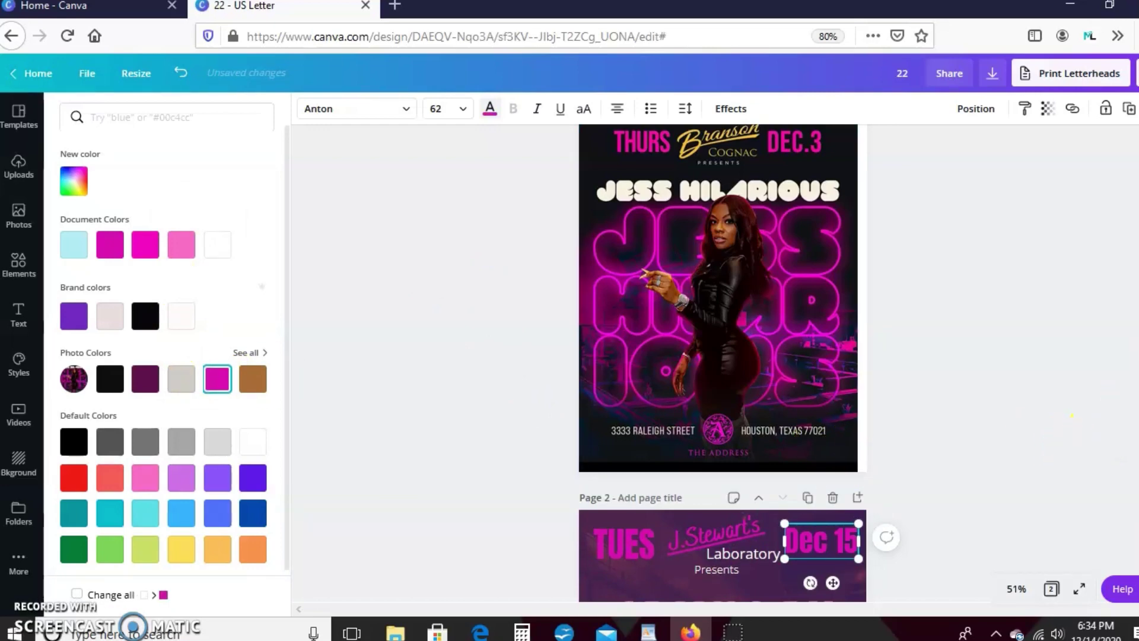
Step: Recolour the "Laboratory" text with the dark magenta document colour and deselect it
scroll(721, 362, down, 3)
click(786, 393)
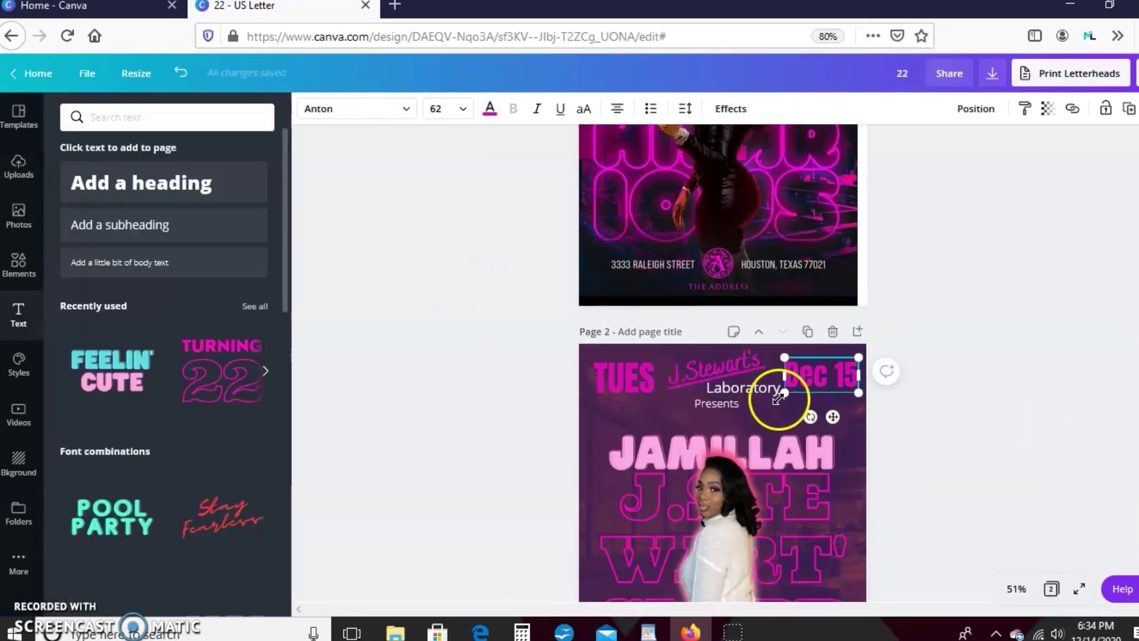
click(762, 394)
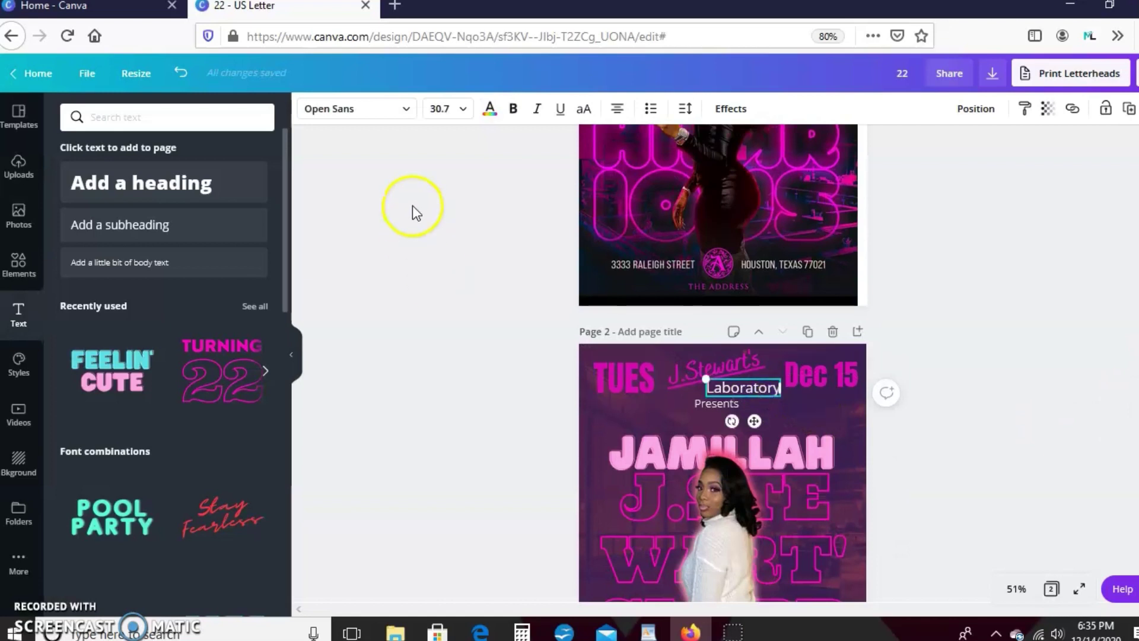
click(718, 110)
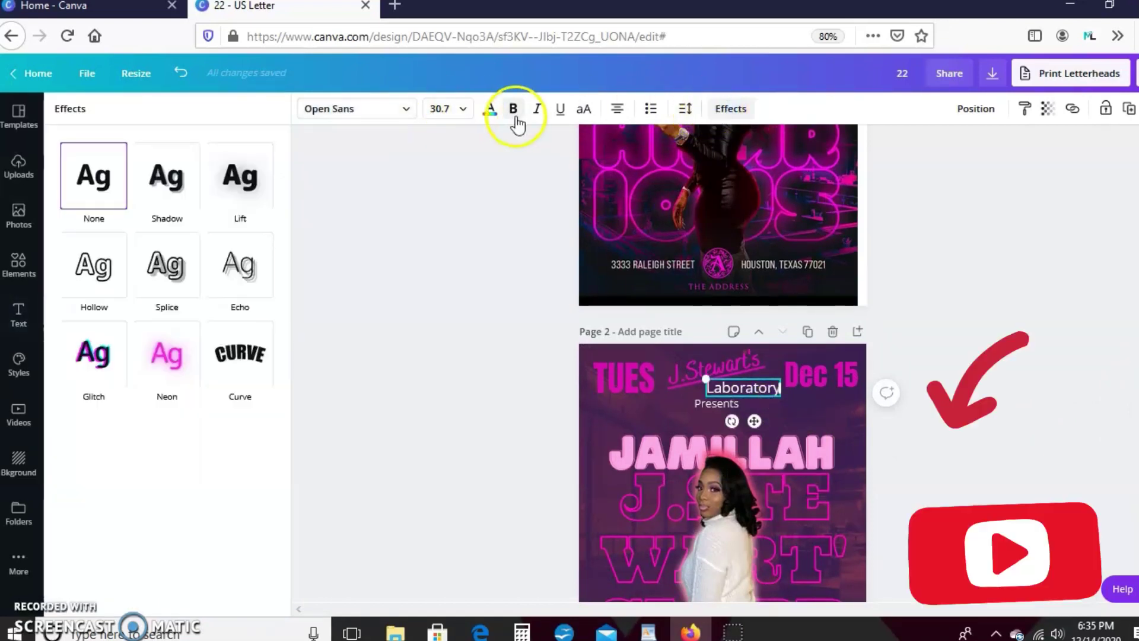
click(490, 110)
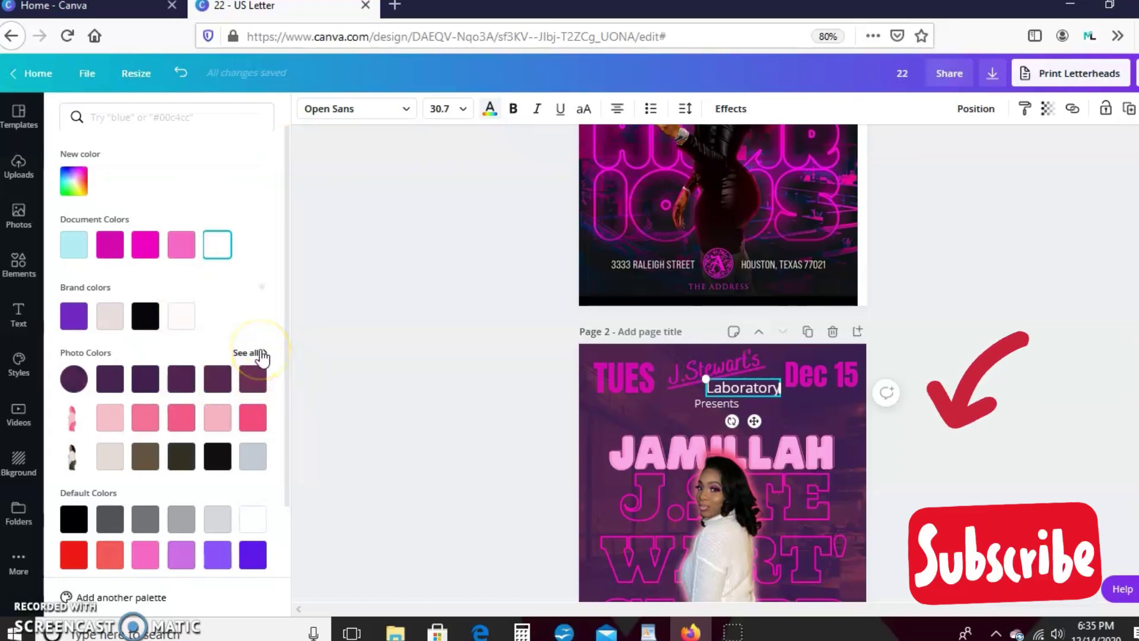
click(112, 260)
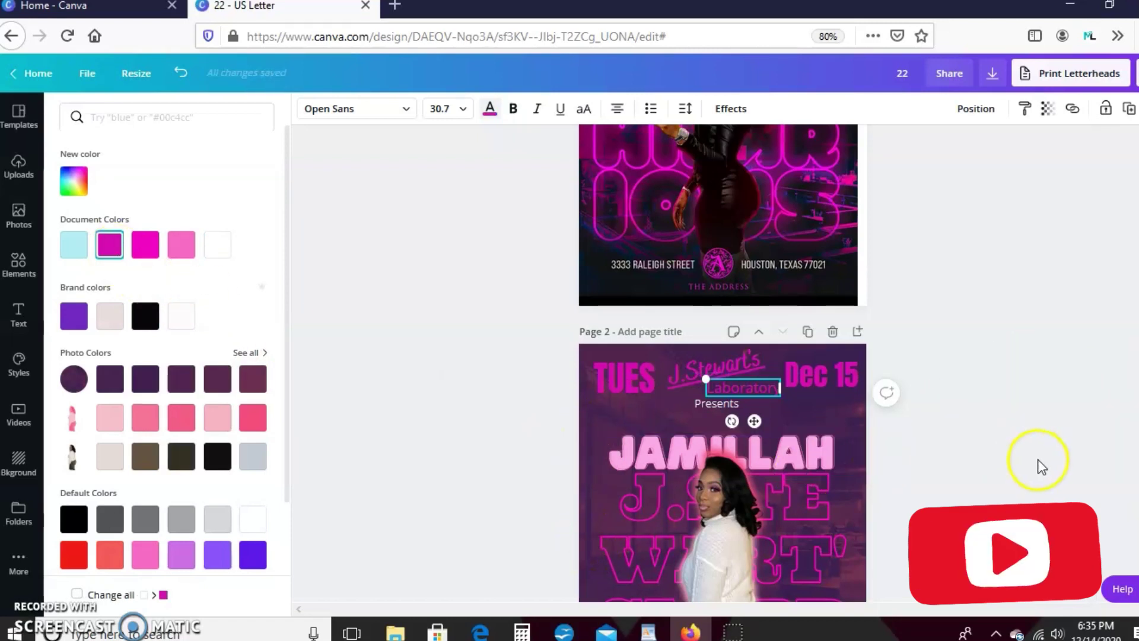
click(1045, 422)
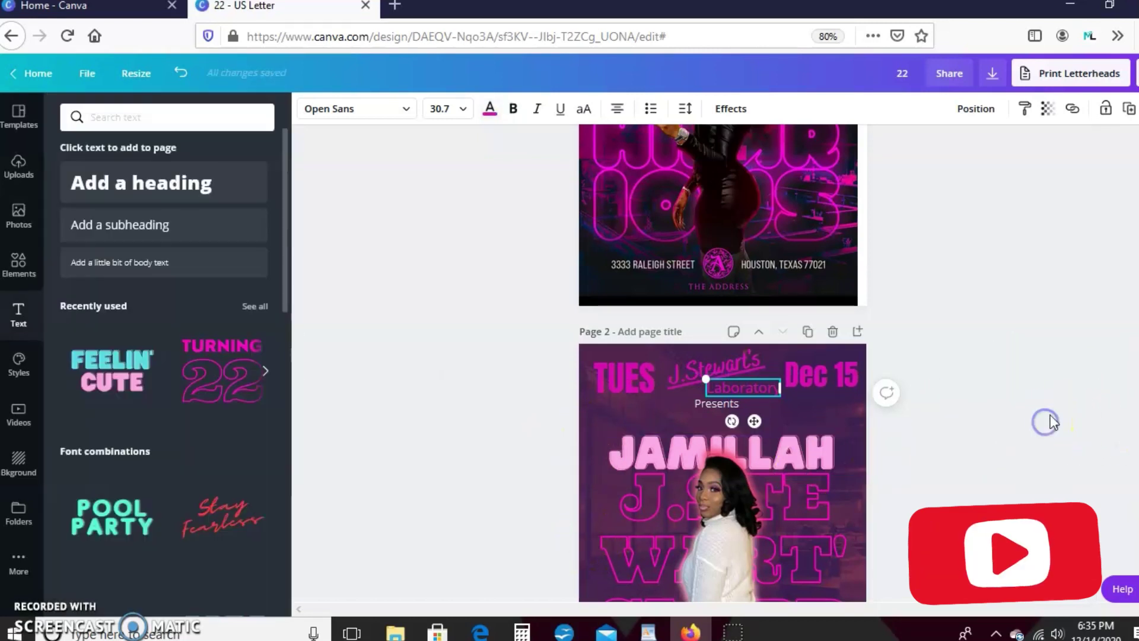
scroll(722, 368, down, 3)
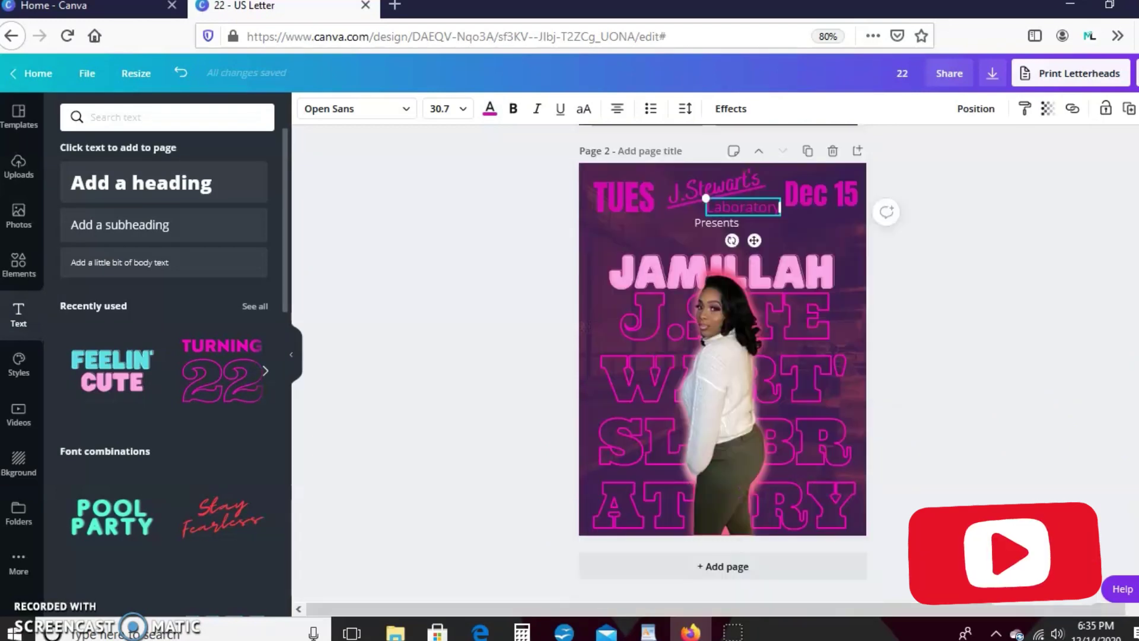
scroll(722, 362, up, 4)
key(Escape)
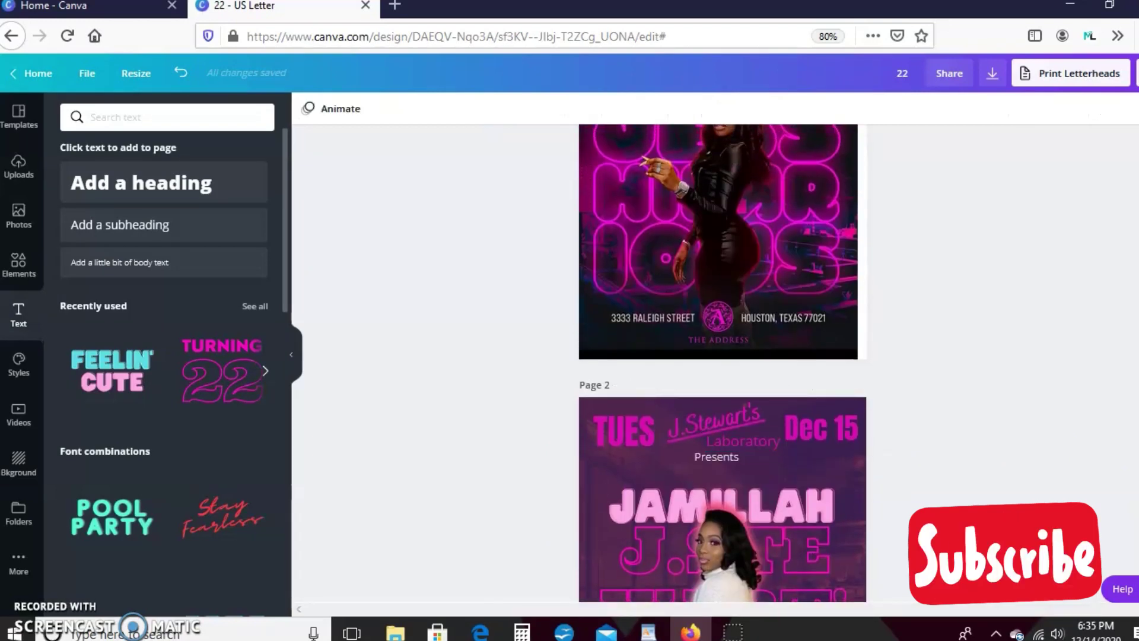
Step: Compare the layout and colours of the page 2 flyer with the reference flyer on page 1
scroll(722, 362, up, 3)
scroll(722, 362, down, 2)
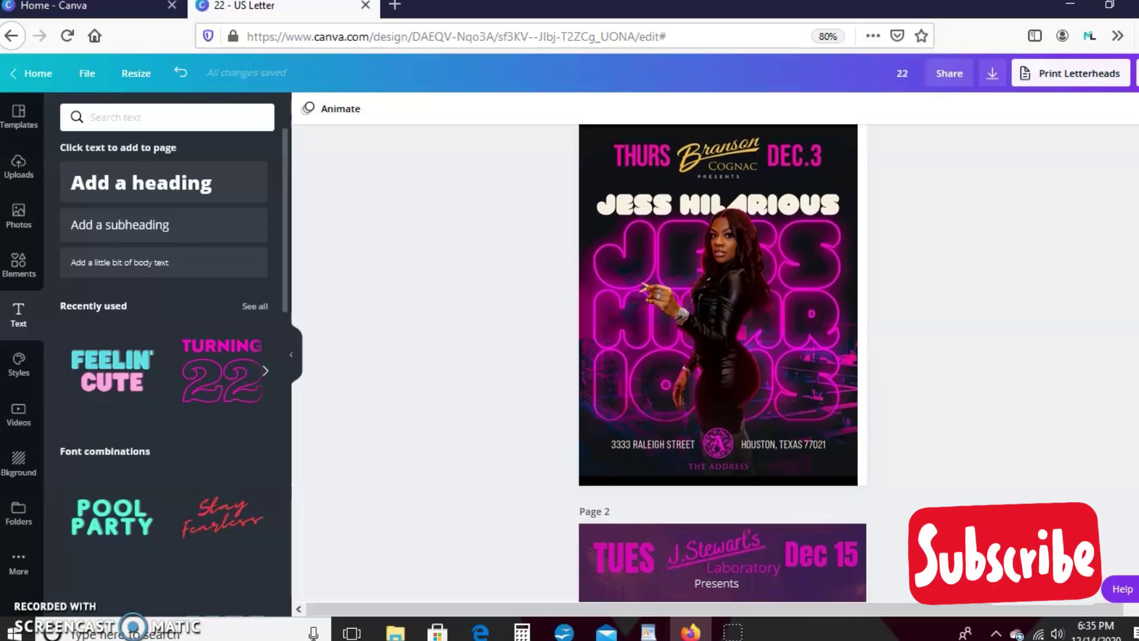
scroll(722, 361, down, 2)
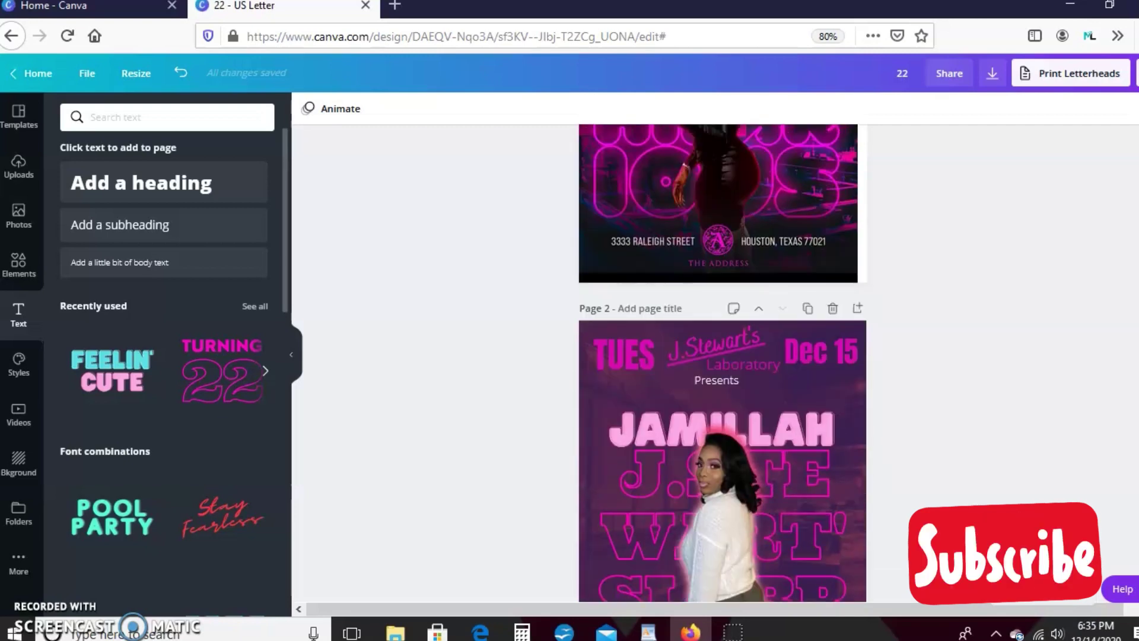
scroll(721, 362, up, 4)
scroll(722, 362, down, 1)
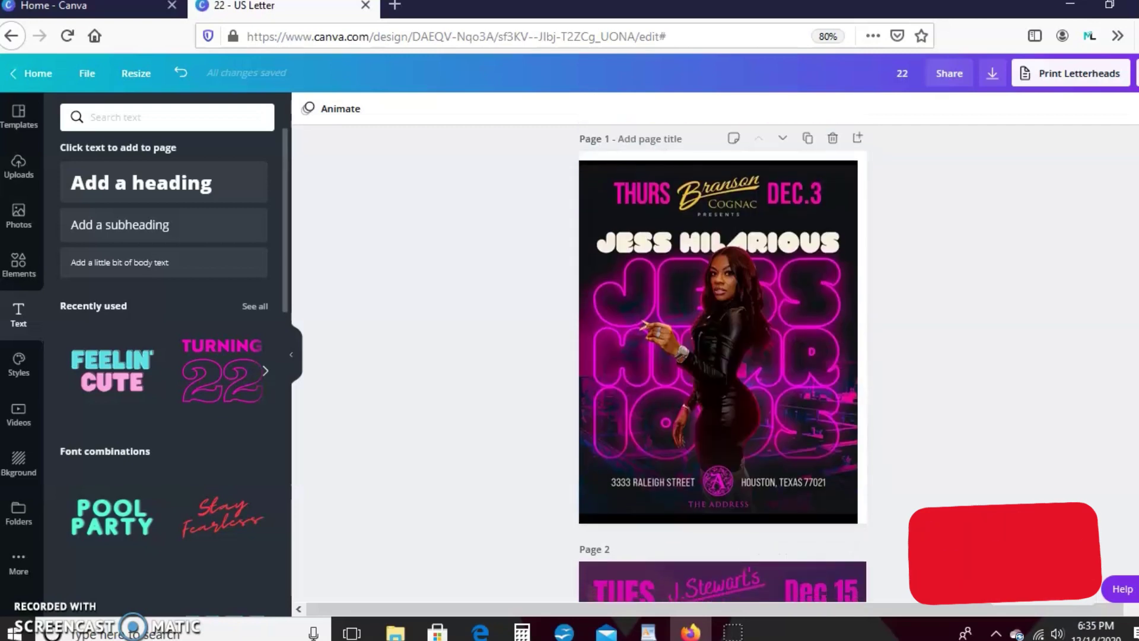
scroll(722, 362, down, 2)
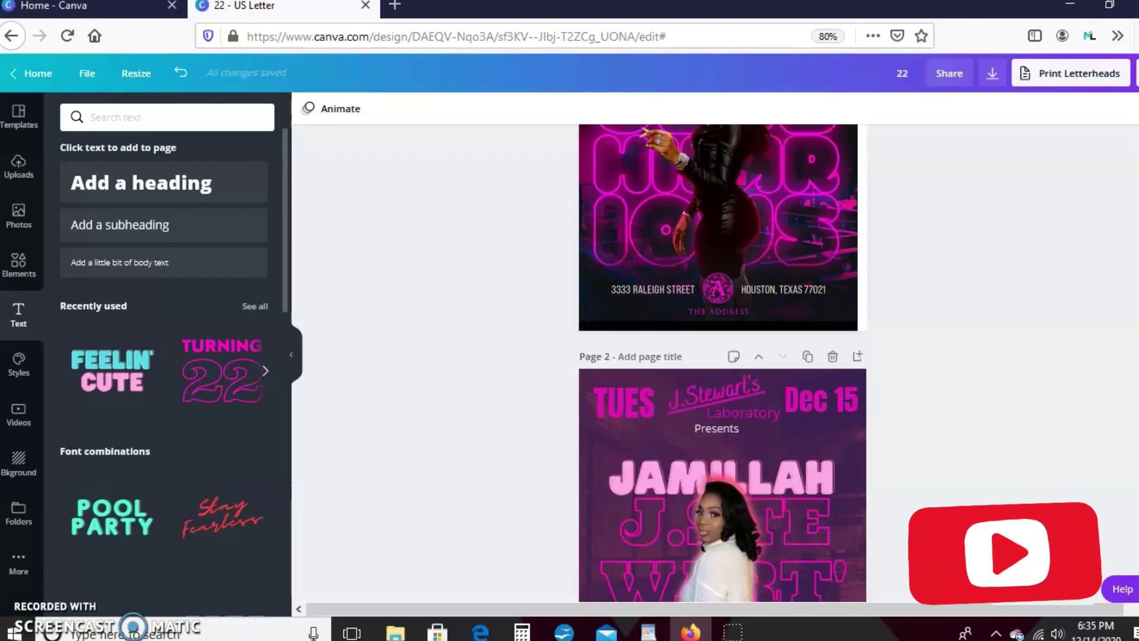
scroll(722, 361, down, 2)
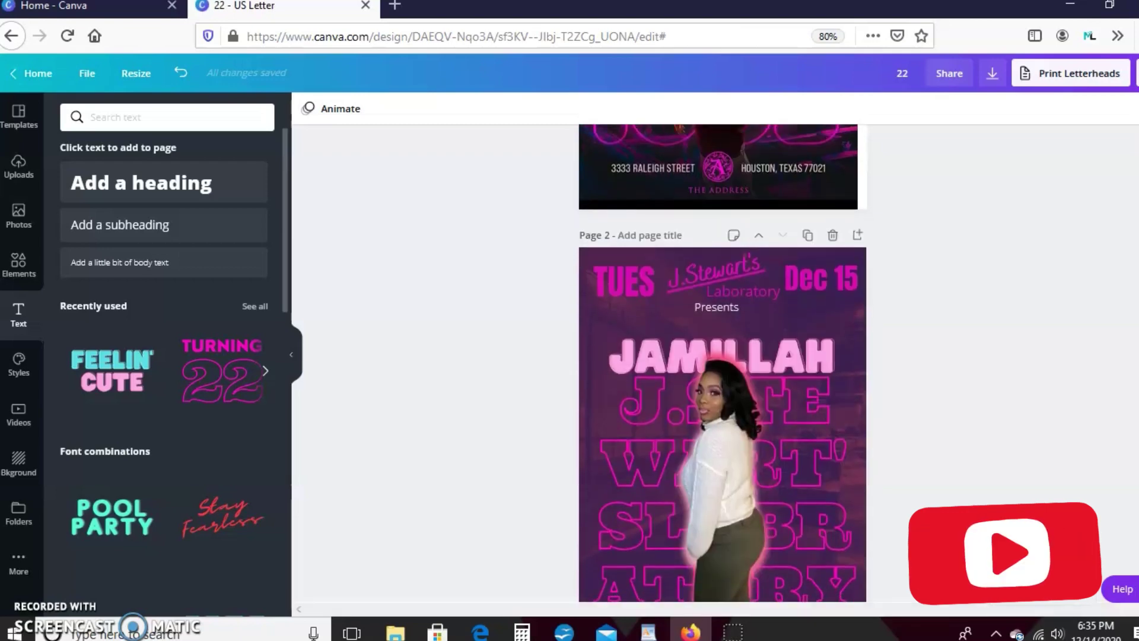
scroll(722, 362, down, 1)
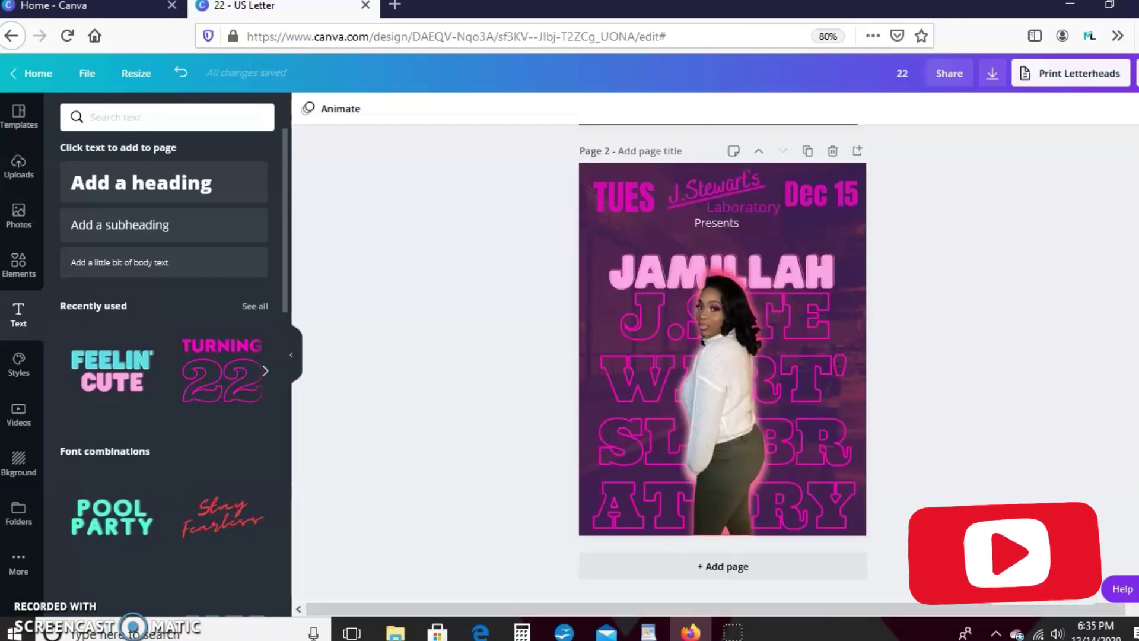
scroll(721, 362, up, 2)
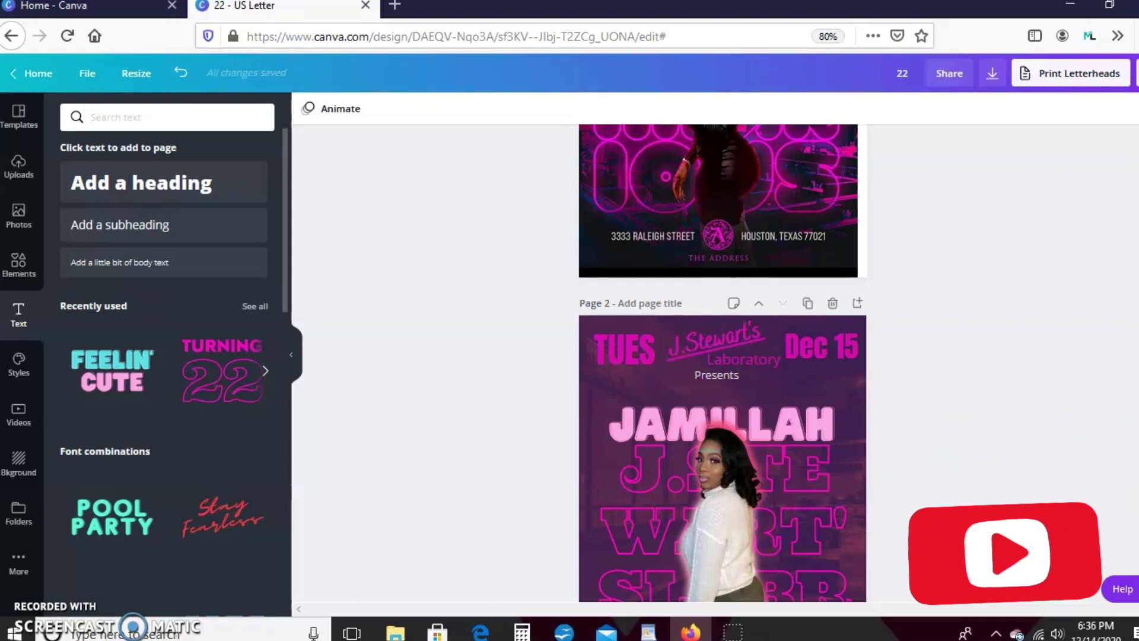
scroll(722, 363, up, 3)
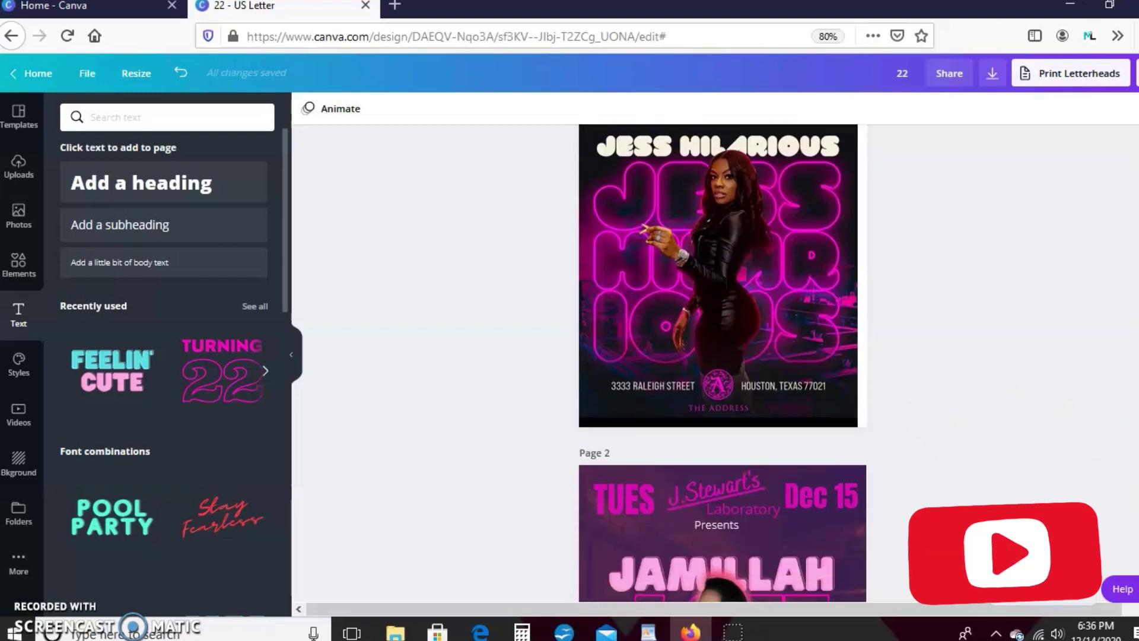
scroll(722, 363, down, 2)
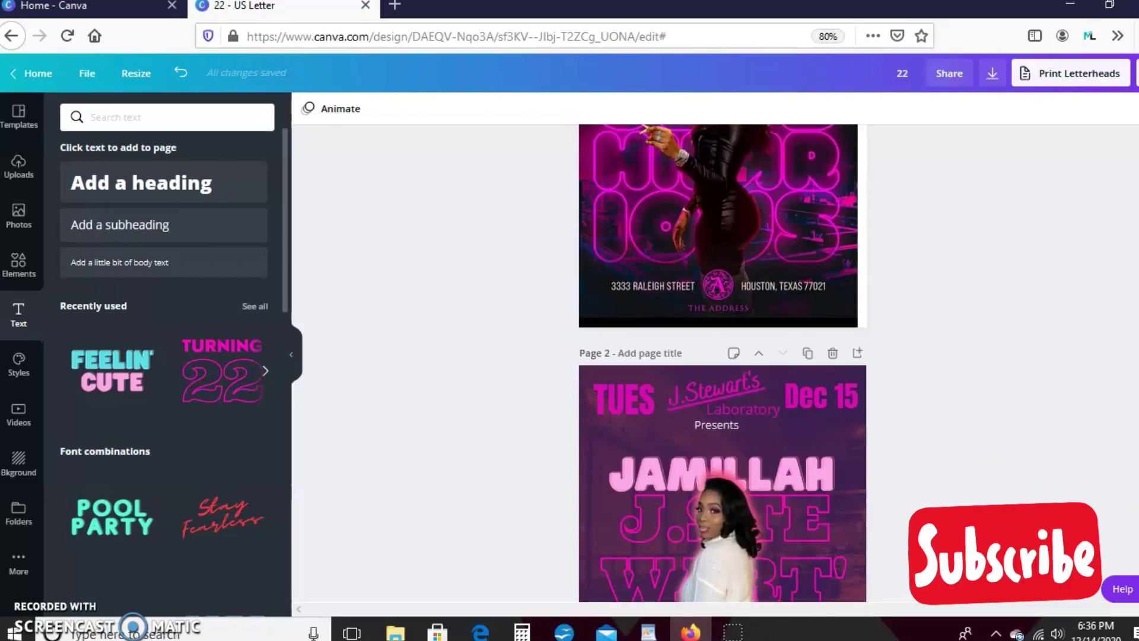